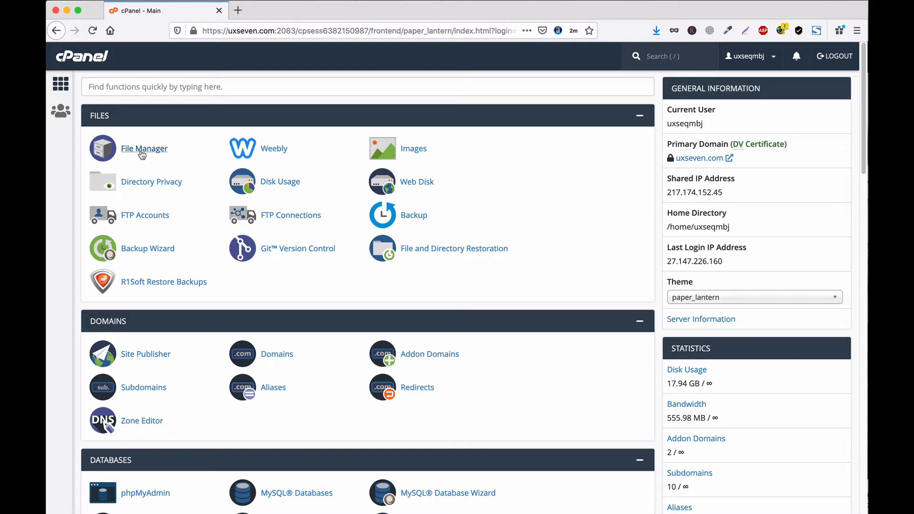
Open the File Manager and upload upload.zip to the public_html/infix451 folder
left_click(142, 152)
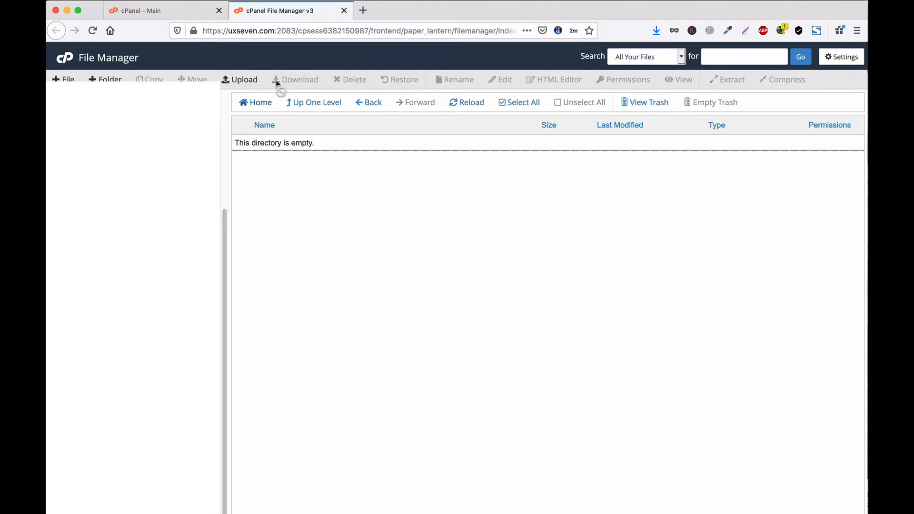
left_click(240, 80)
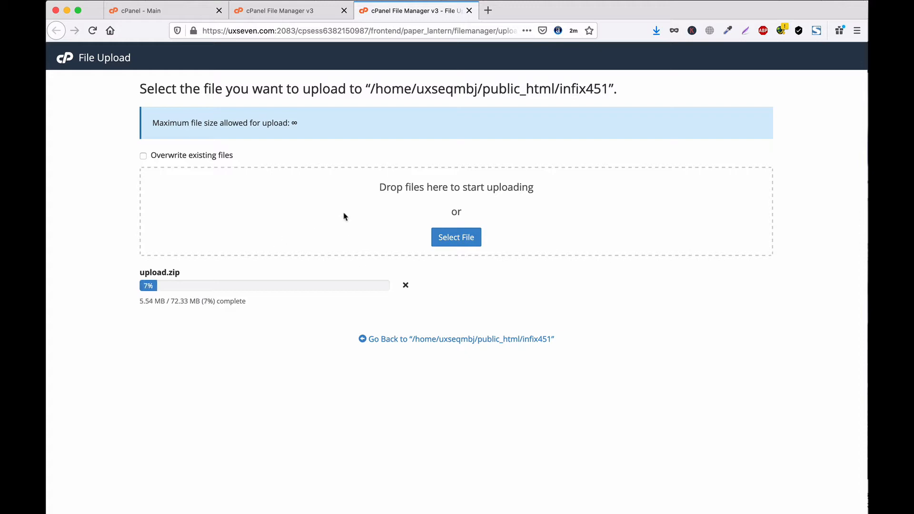
left_click(289, 14)
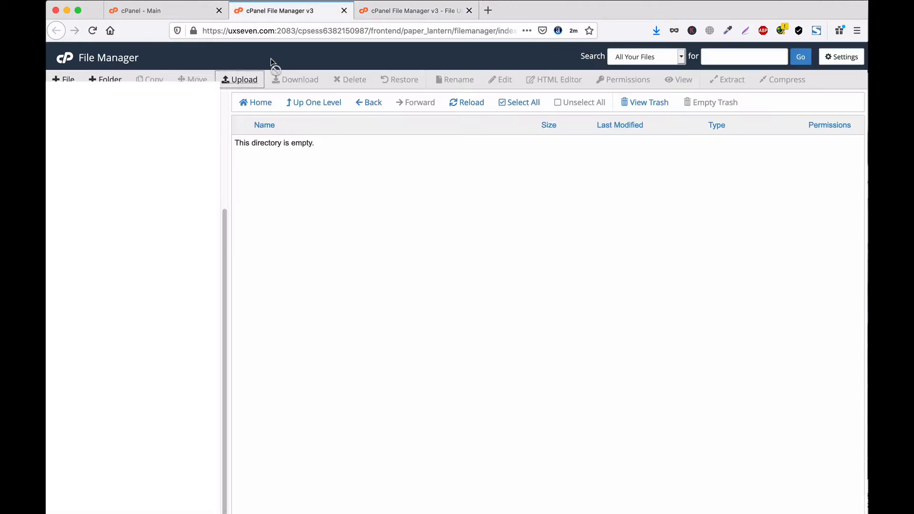
Create a MySQL database with the name suffix infix451 using the MySQL Database Wizard
left_click(173, 12)
scroll(207, 353, "down", 3)
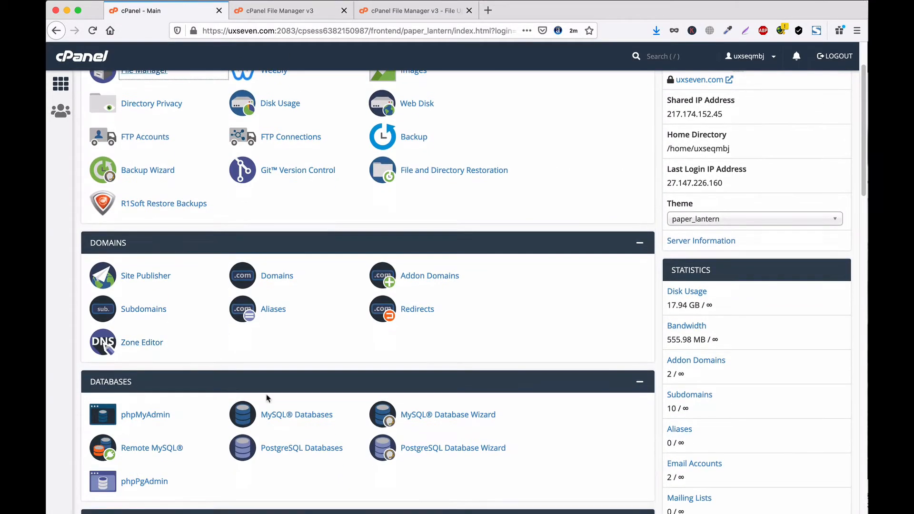
left_click(435, 418)
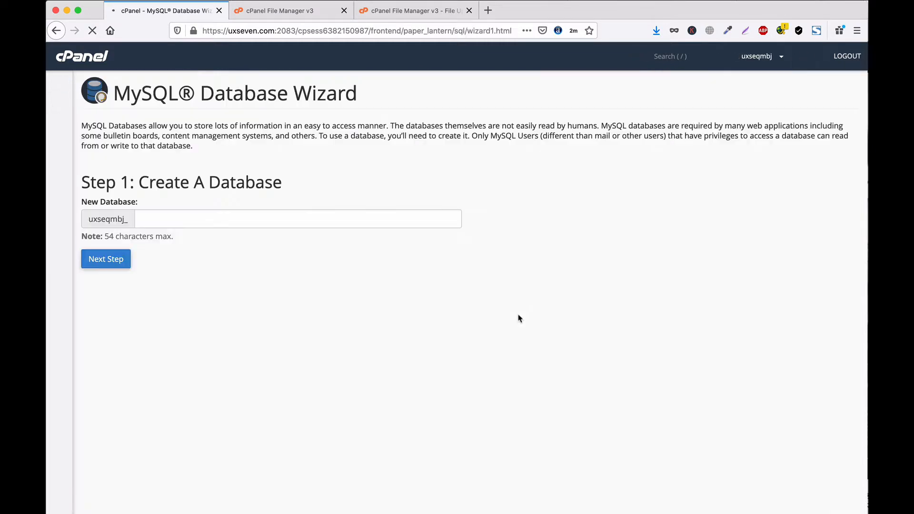
type("infix")
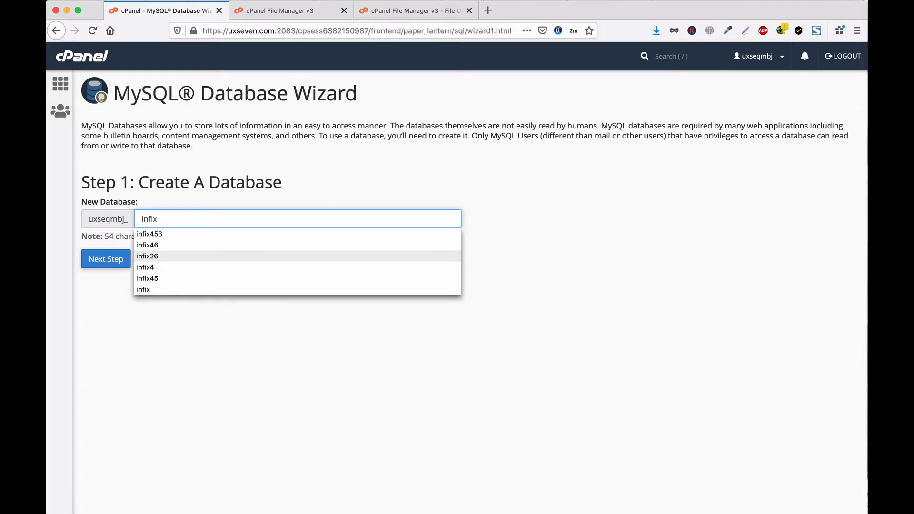
type("451")
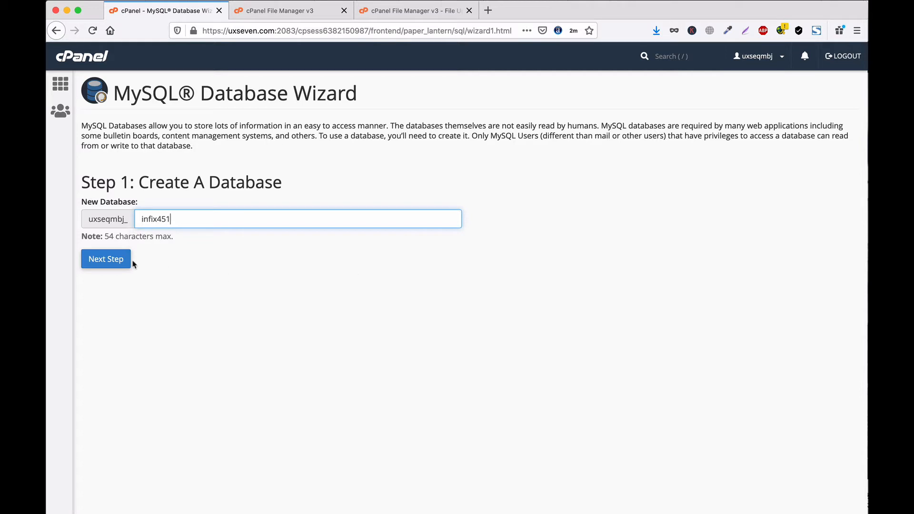
left_click(105, 262)
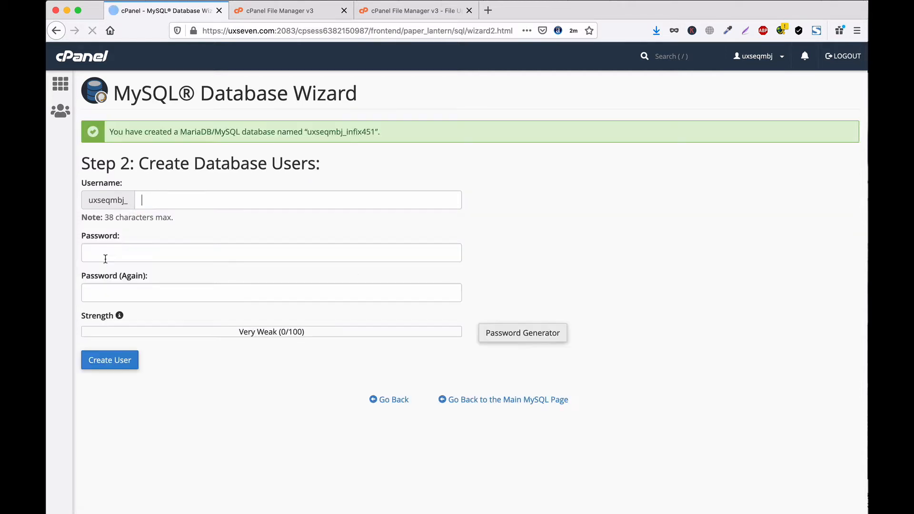
Create a database user with the name suffix infix451, using a generated password that is copied first
type("in")
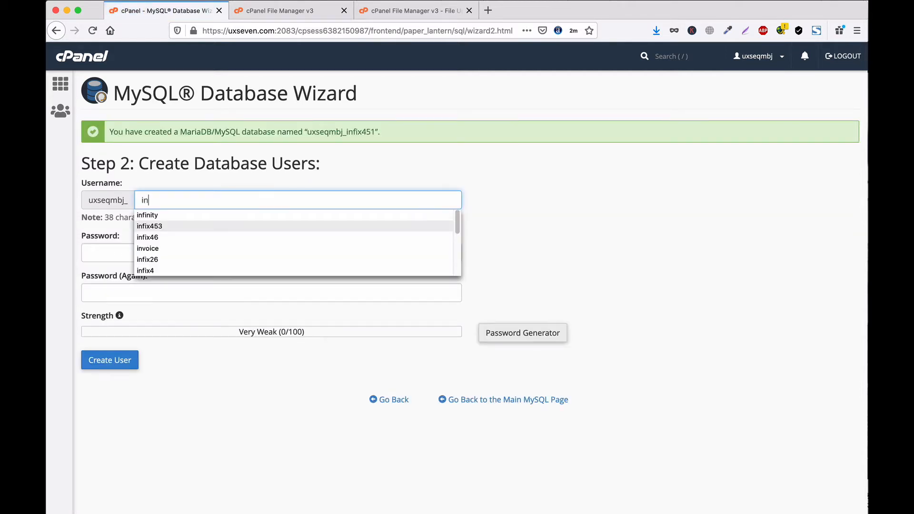
type("fix451")
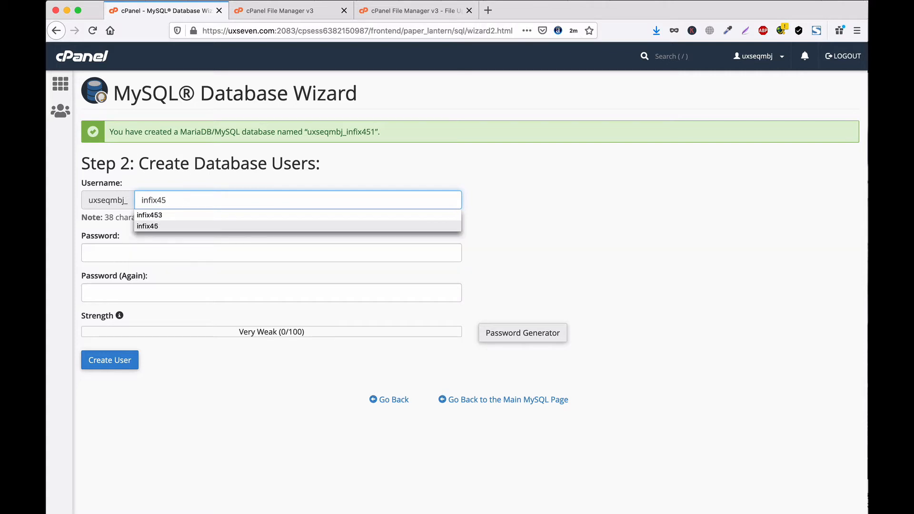
left_click(518, 334)
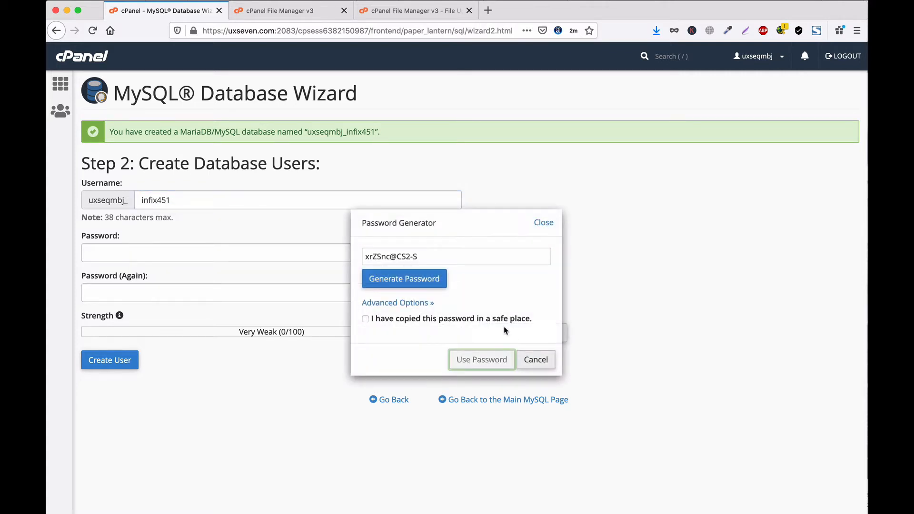
left_click_drag(432, 257, 349, 260)
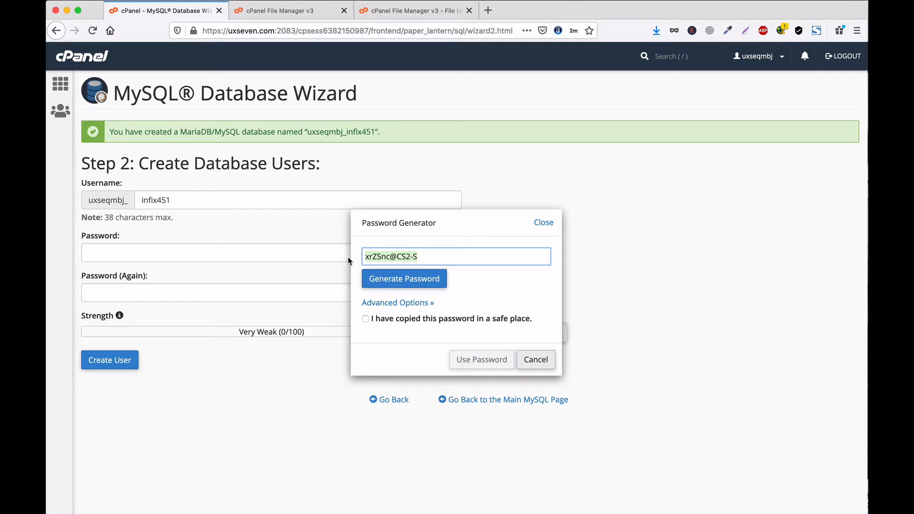
left_click(405, 318)
left_click(481, 360)
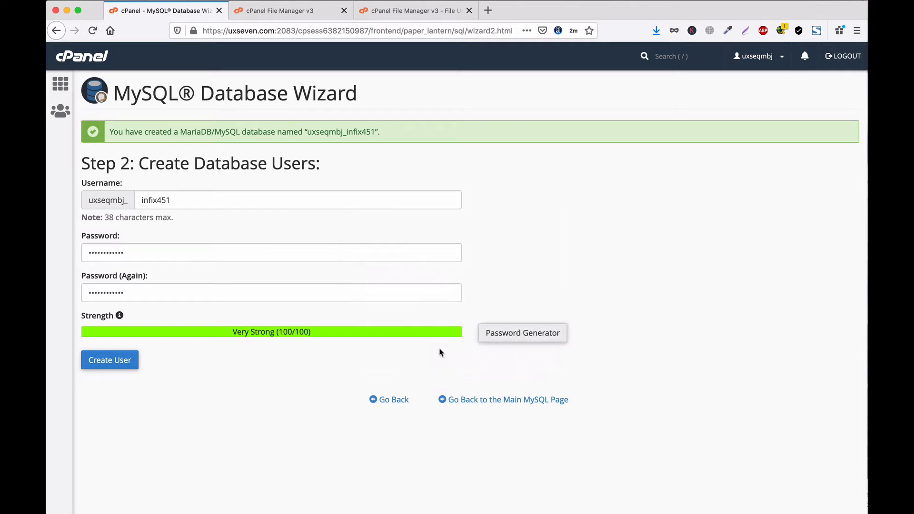
left_click(107, 360)
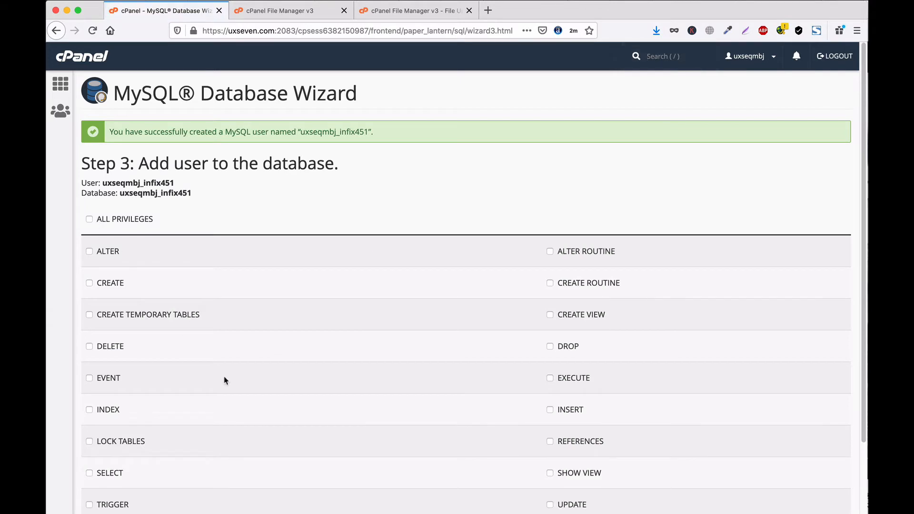
Grant the database user ALL PRIVILEGES on the infix451 database and apply the changes
left_click(89, 219)
scroll(147, 341, "down", 3)
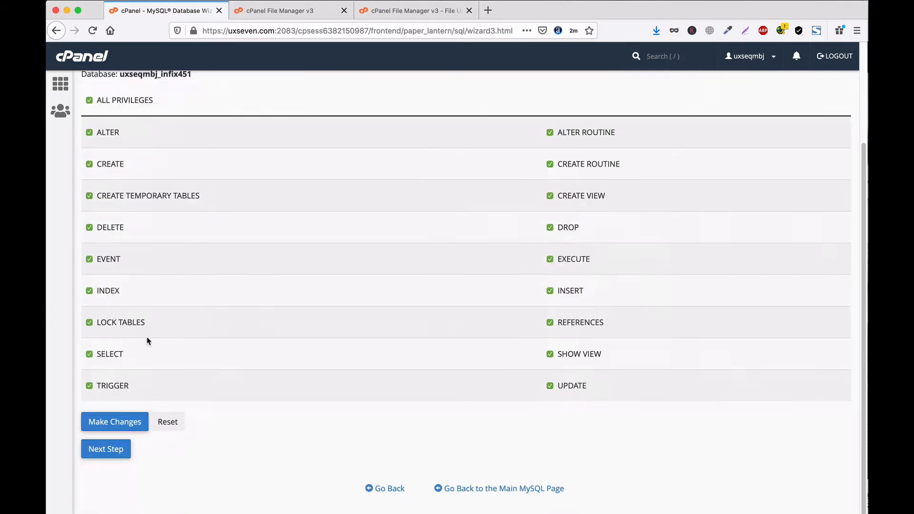
left_click(125, 422)
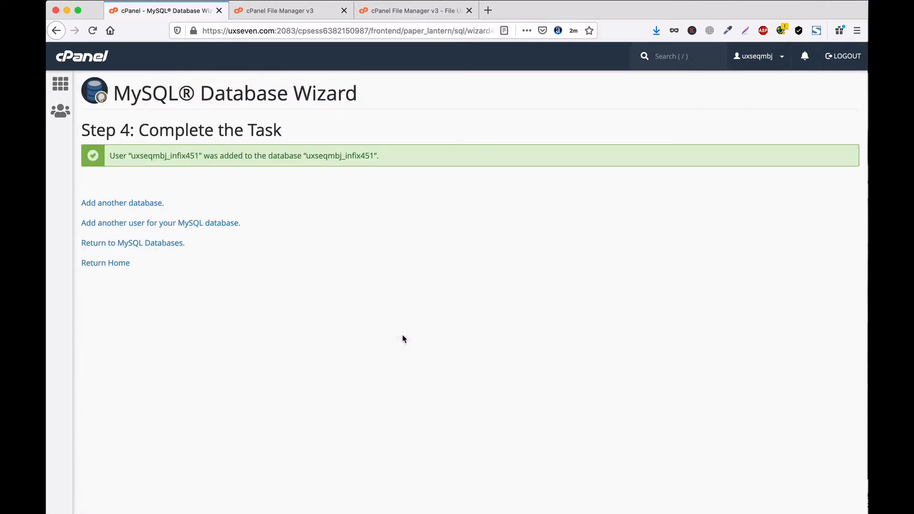
Check the upload's progress, close the upload page, and select upload.zip in the reloaded infix451 folder
left_click(419, 14)
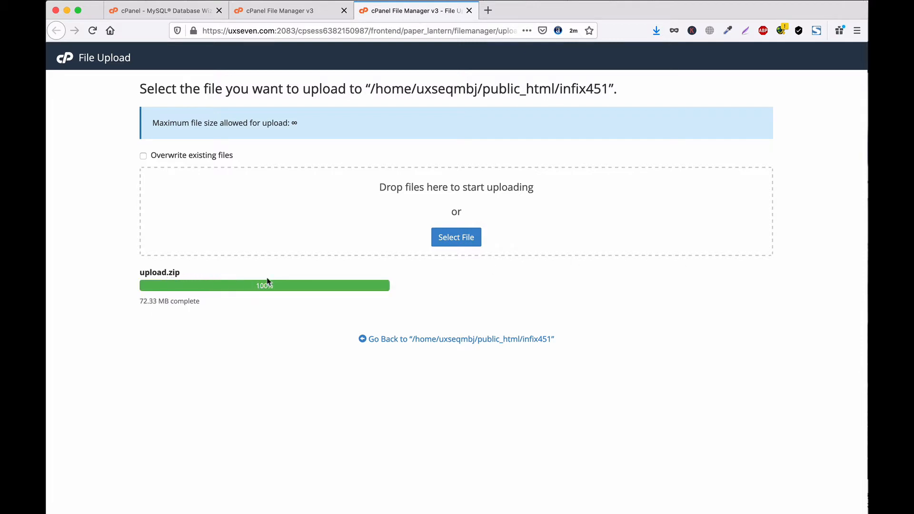
left_click(469, 11)
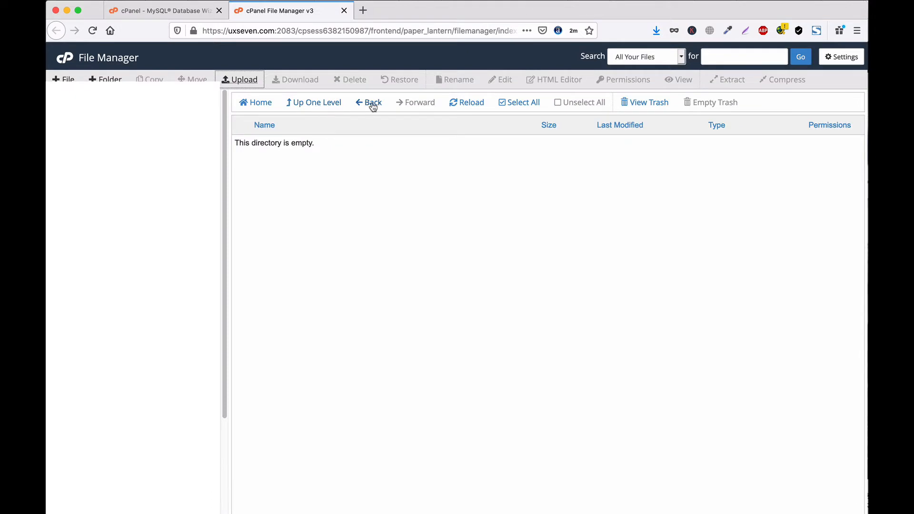
left_click(466, 102)
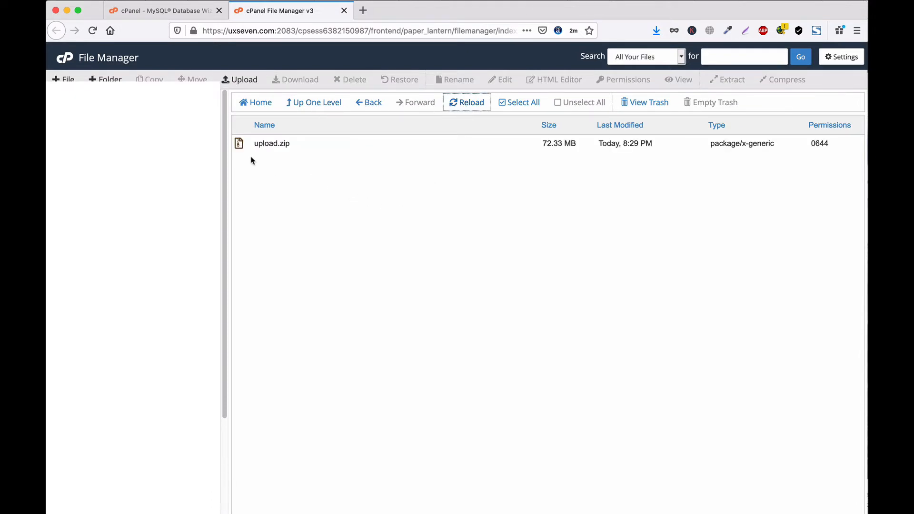
left_click(241, 145)
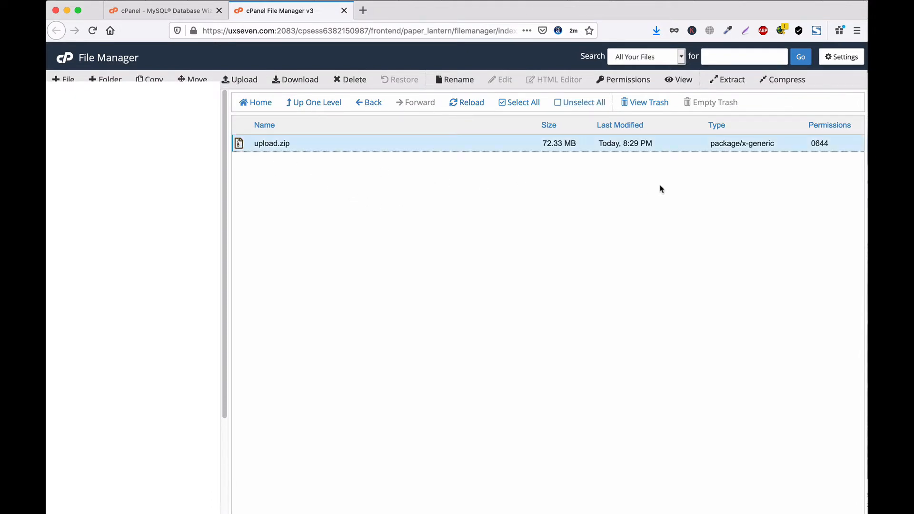
Check the Show Hidden Files (dotfiles) setting in the File Manager preferences and close them without saving
left_click(843, 58)
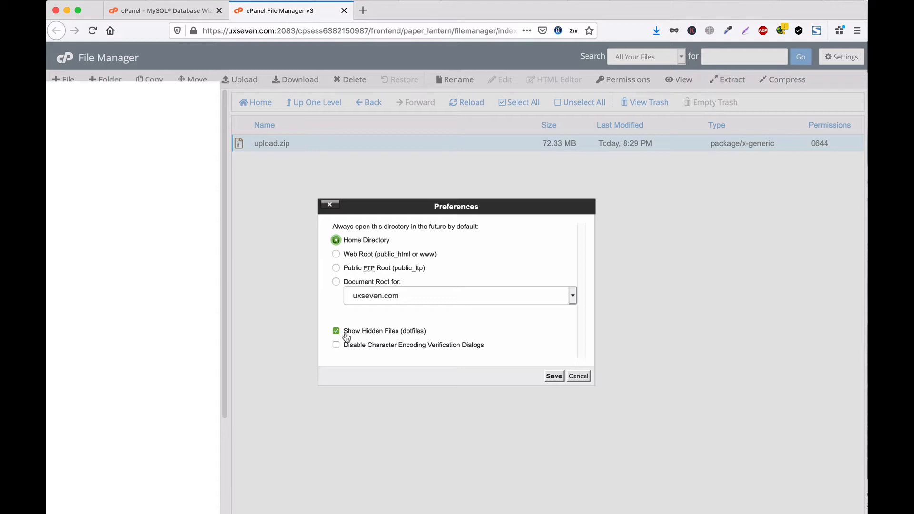
left_click(583, 378)
left_click(578, 377)
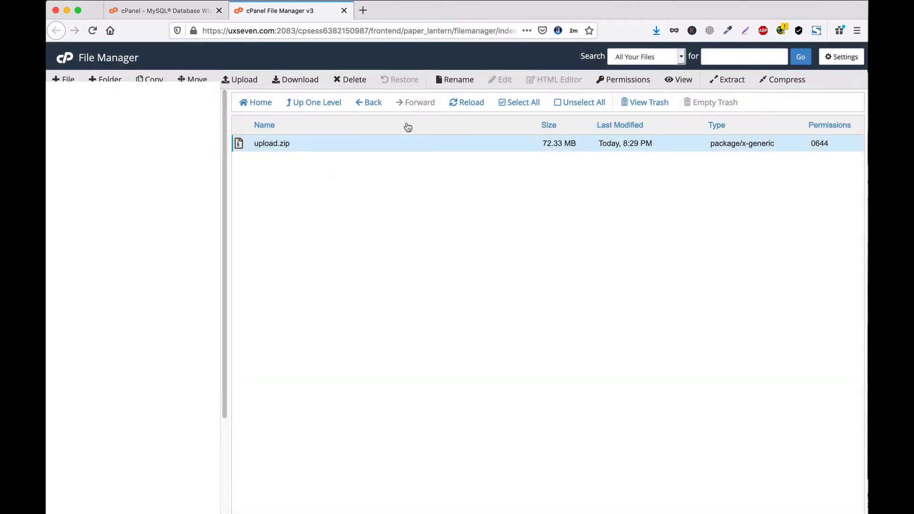
Extract upload.zip into the infix451 folder and reload the file list
left_click(736, 81)
left_click(551, 350)
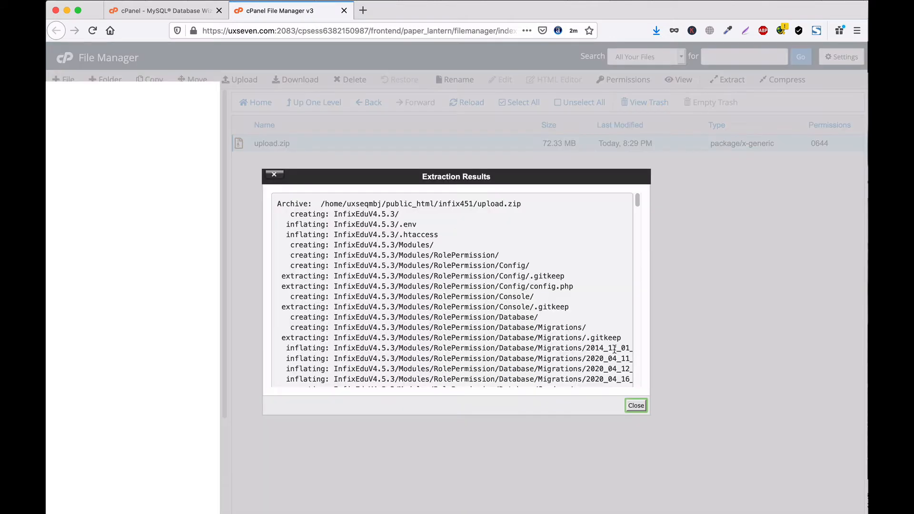
left_click(636, 405)
left_click(473, 105)
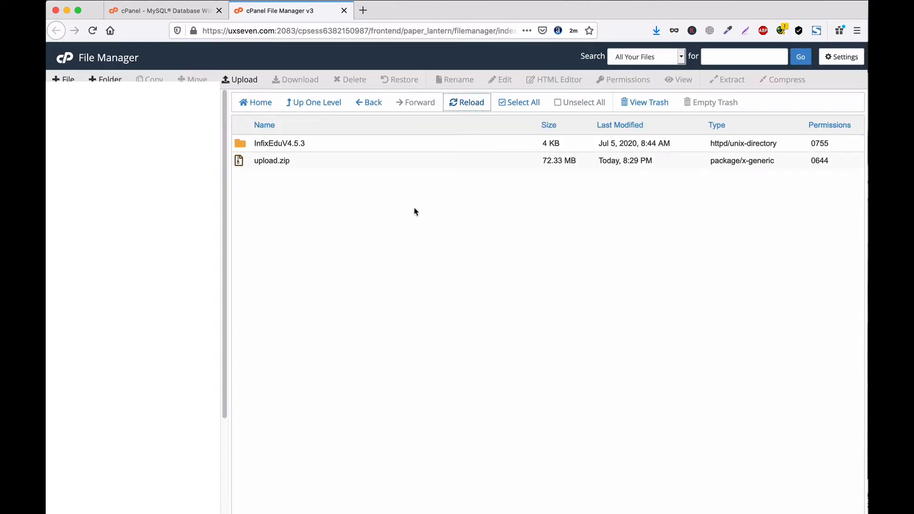
Delete the upload.zip archive from the infix451 folder
left_click(242, 162)
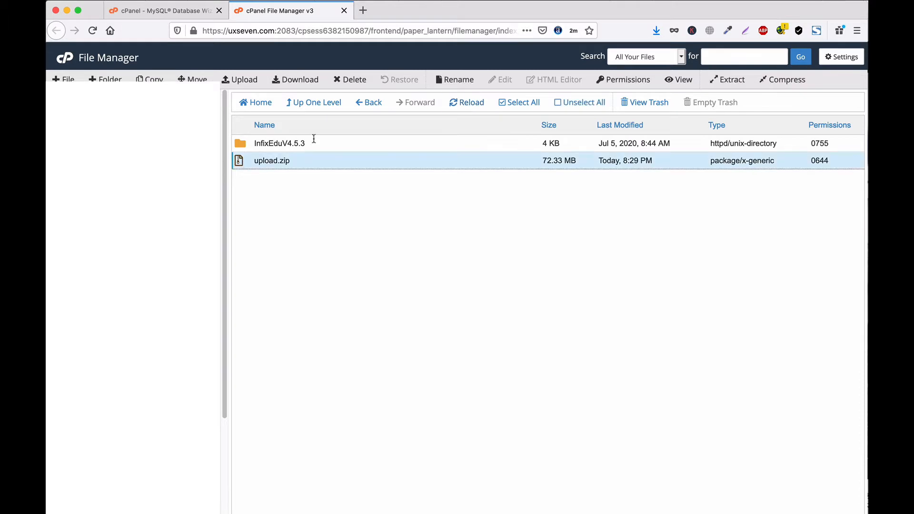
left_click(351, 80)
left_click(547, 327)
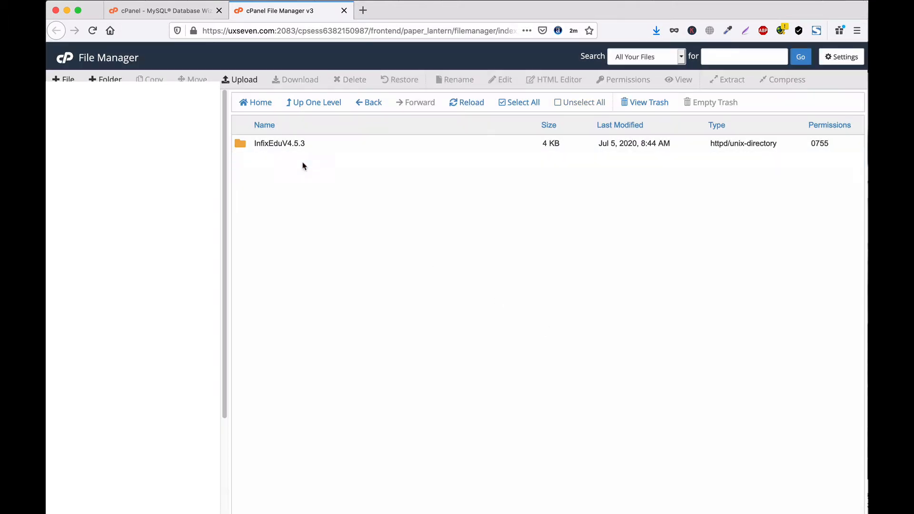
Move all files and folders inside InfixEduV4.5.3 to /public_html/infix451/
left_click(262, 151)
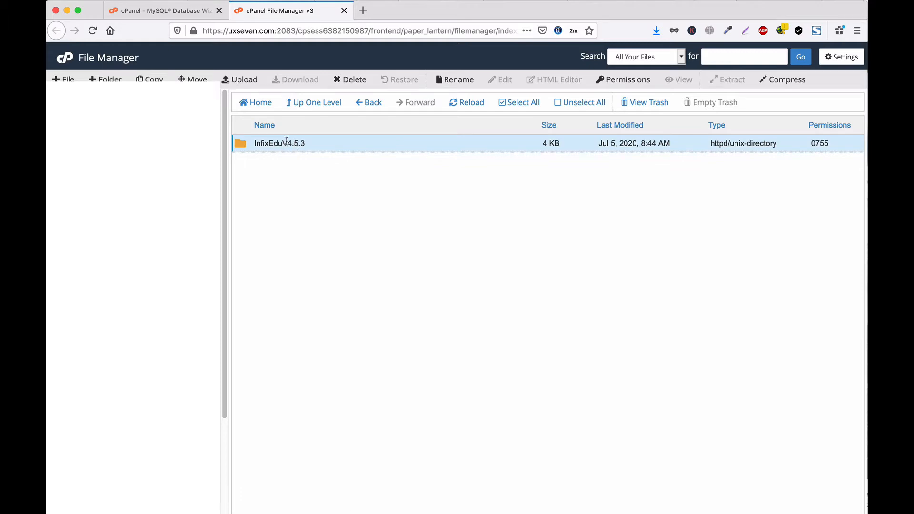
double_click(240, 146)
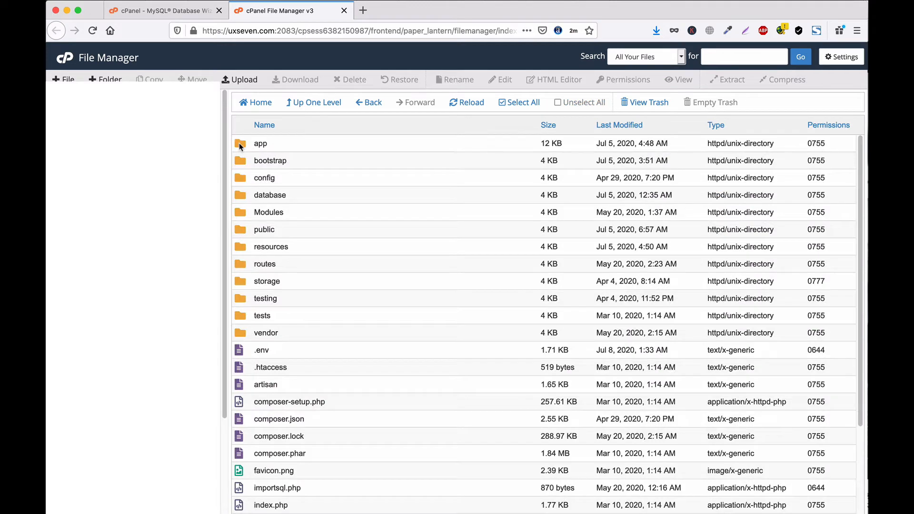
left_click(524, 103)
left_click(193, 79)
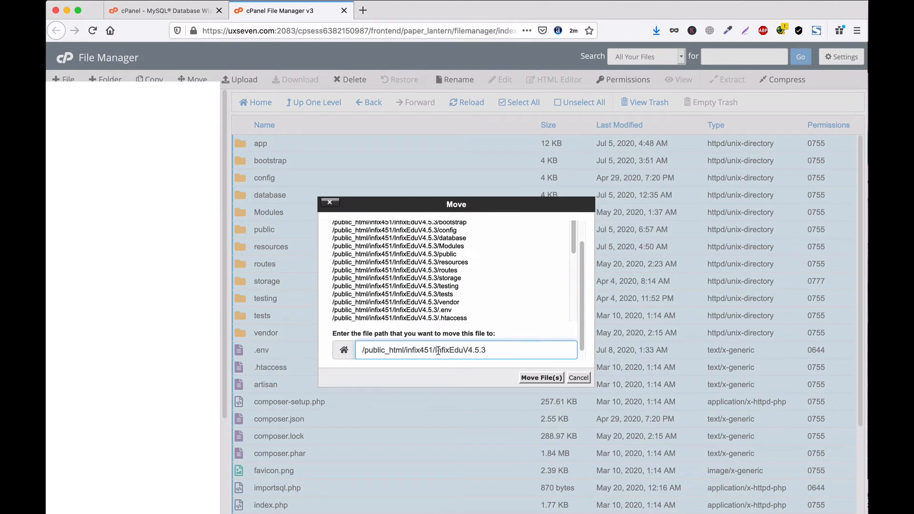
left_click_drag(439, 351, 507, 353)
key("BackSpace")
left_click(541, 378)
Return to the infix451 folder and permanently delete the emptied InfixEduV4.5.3 folder, skipping the trash
left_click(322, 105)
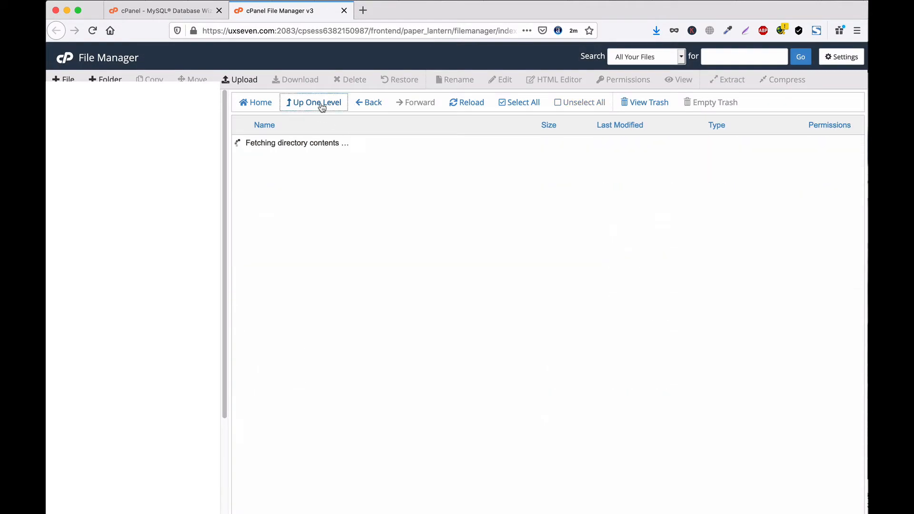
scroll(310, 326, "down", 3)
scroll(263, 342, "up", 3)
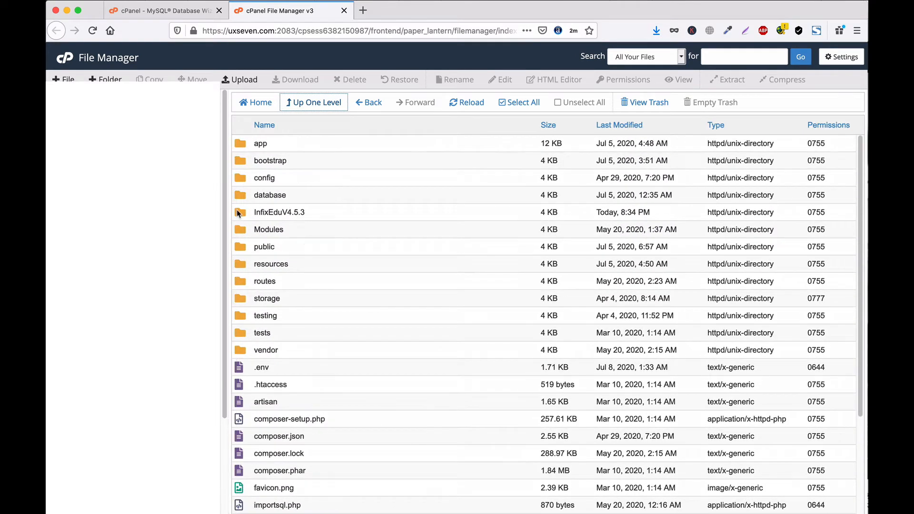
left_click(239, 213)
left_click(352, 79)
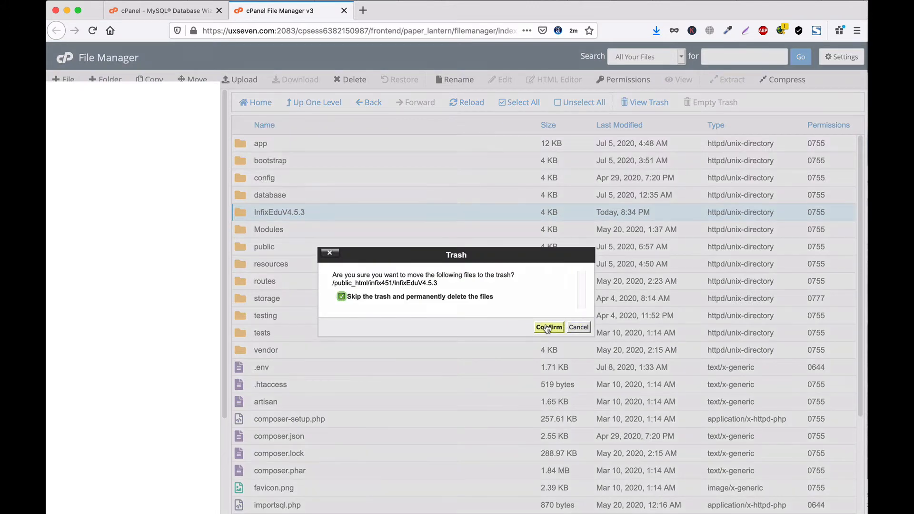
left_click(548, 327)
Select the .env file and review the hidden files option in the preferences without changing it
left_click(240, 351)
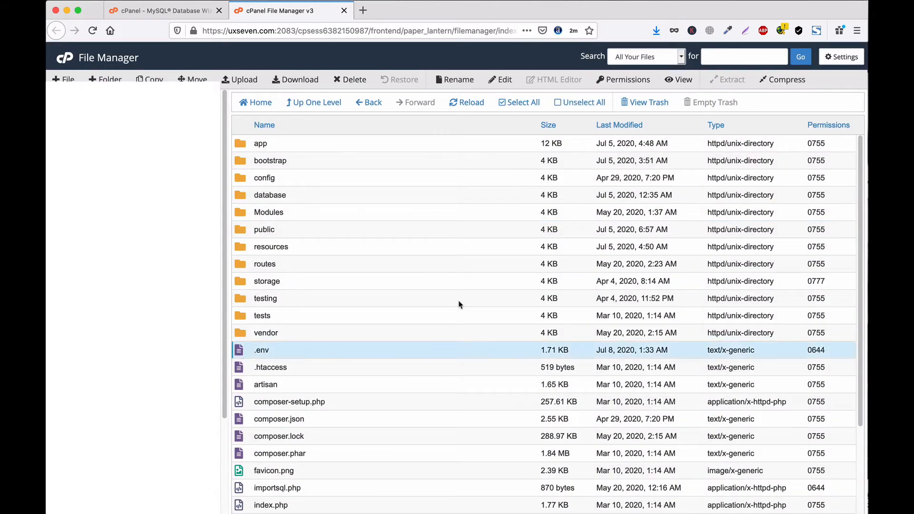
left_click(838, 56)
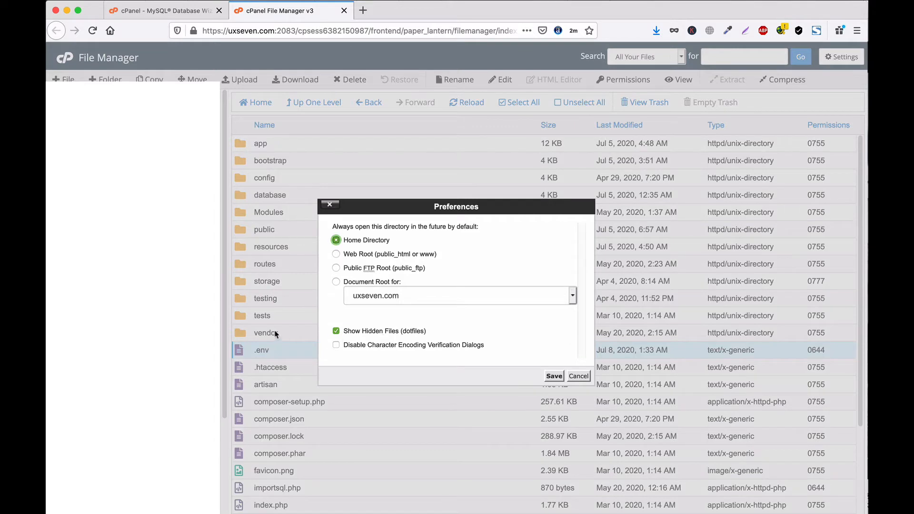
left_click(579, 378)
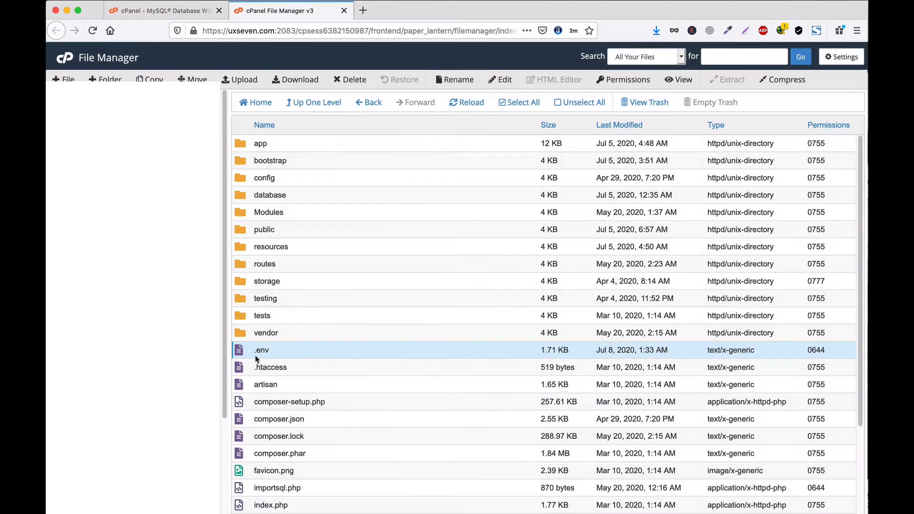
Open the .env file for editing and replace the DB_PASSWORD value with the database user's password
right_click(241, 353)
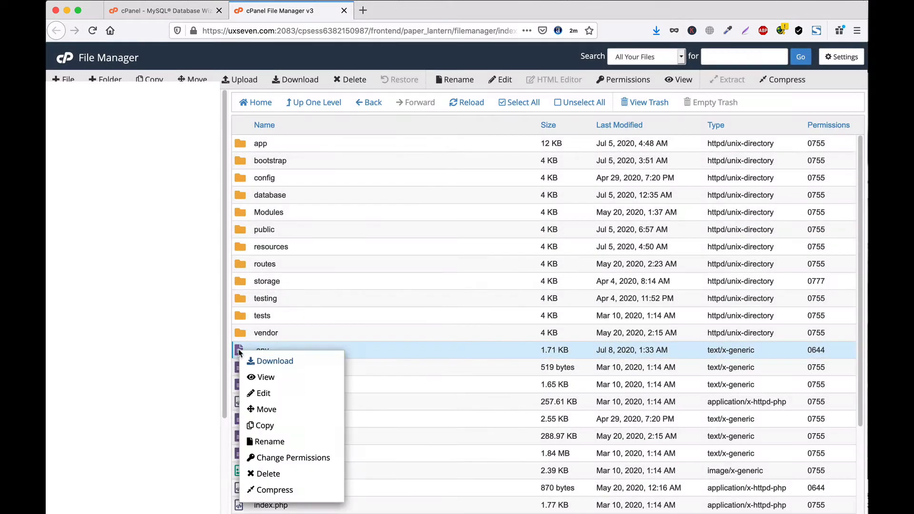
left_click(297, 396)
left_click(556, 380)
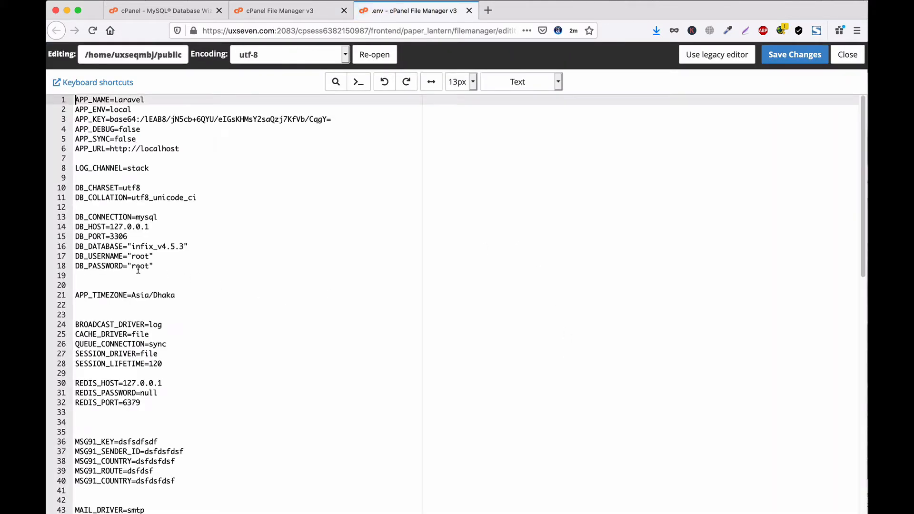
left_click_drag(149, 266, 132, 265)
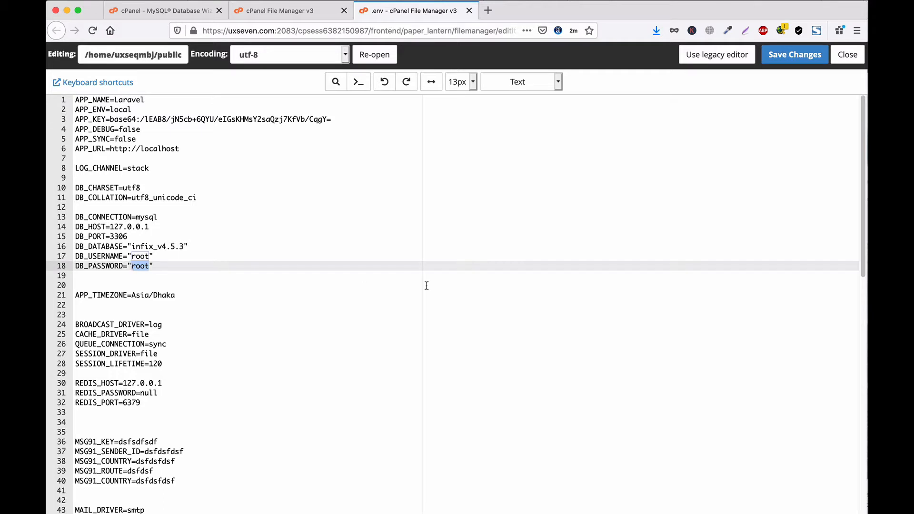
key("super+v")
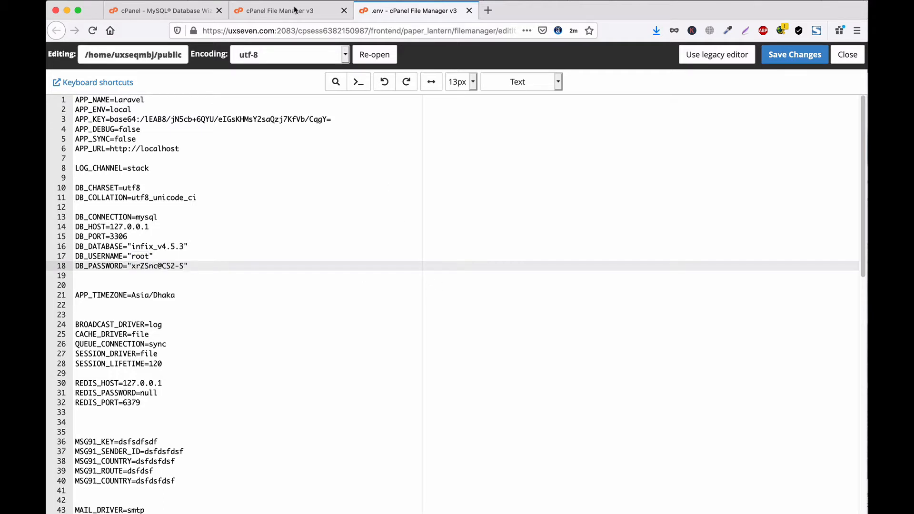
Copy the database user name from the MySQL Database Wizard and set DB_USERNAME in .env to uxseqmbj_infix451
left_click(176, 10)
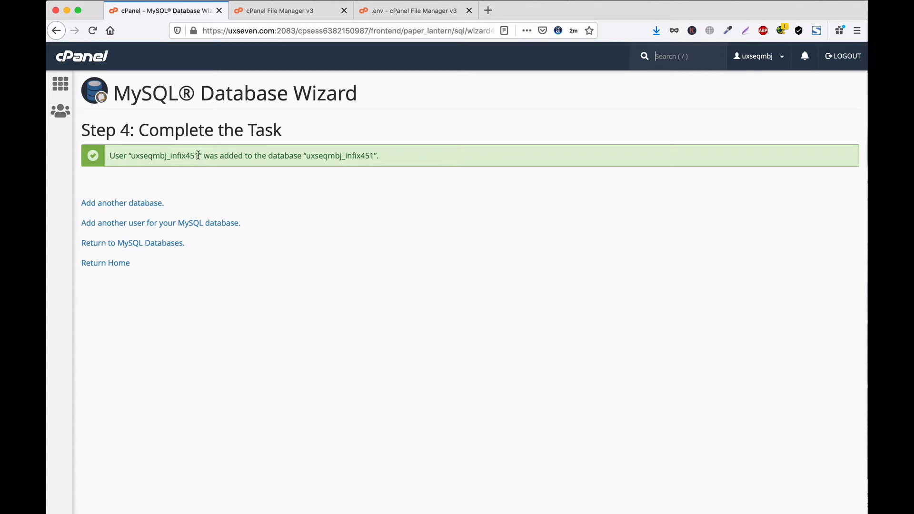
left_click_drag(198, 156, 166, 155)
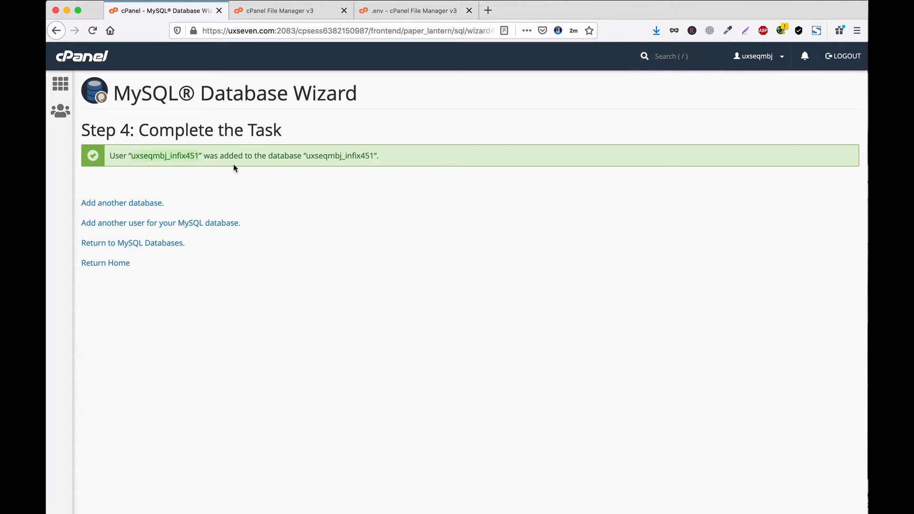
left_click(407, 13)
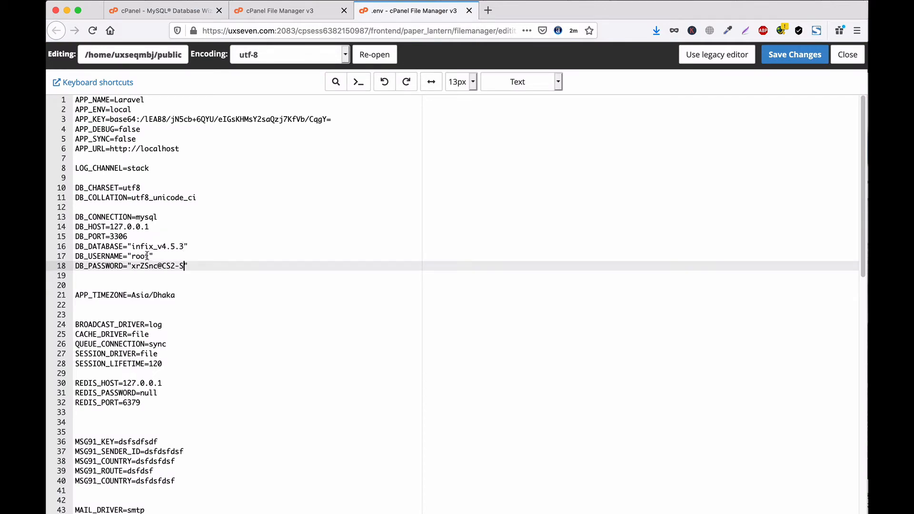
left_click_drag(149, 256, 136, 256)
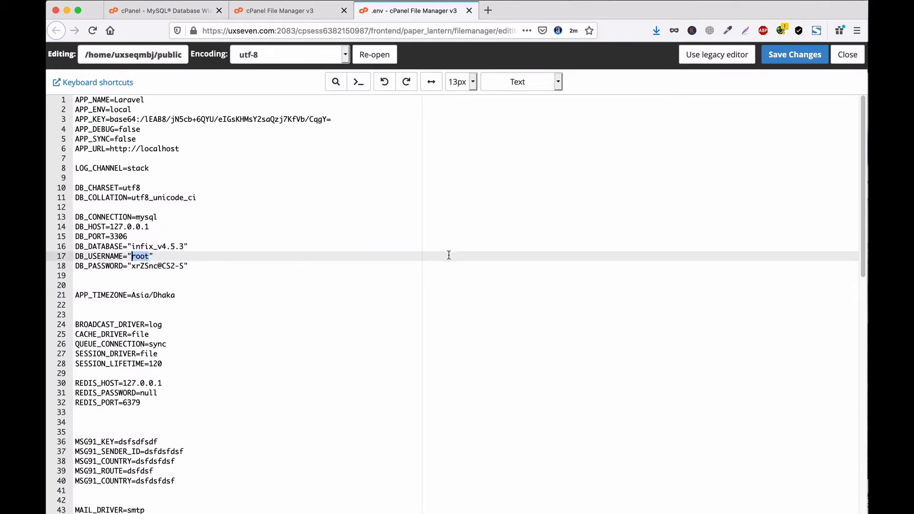
type("uxseqmbj_infix41")
Copy the database name from the MySQL Database Wizard, set DB_DATABASE to uxseqmbj_infix451, and save the .env file
left_click(314, 13)
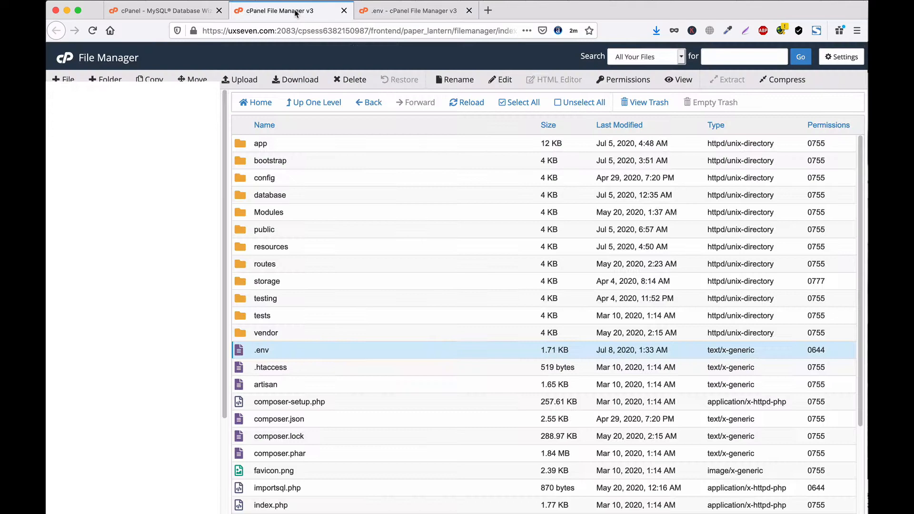
left_click(220, 13)
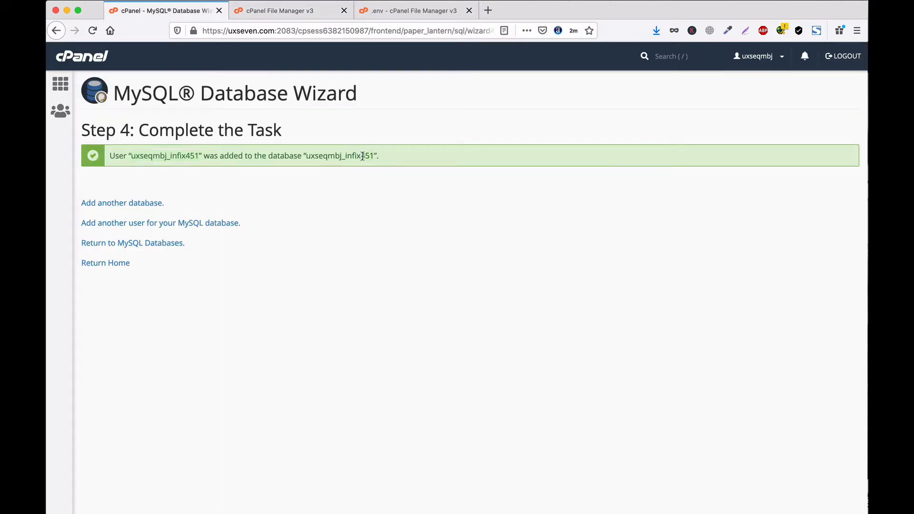
left_click_drag(363, 156, 326, 156)
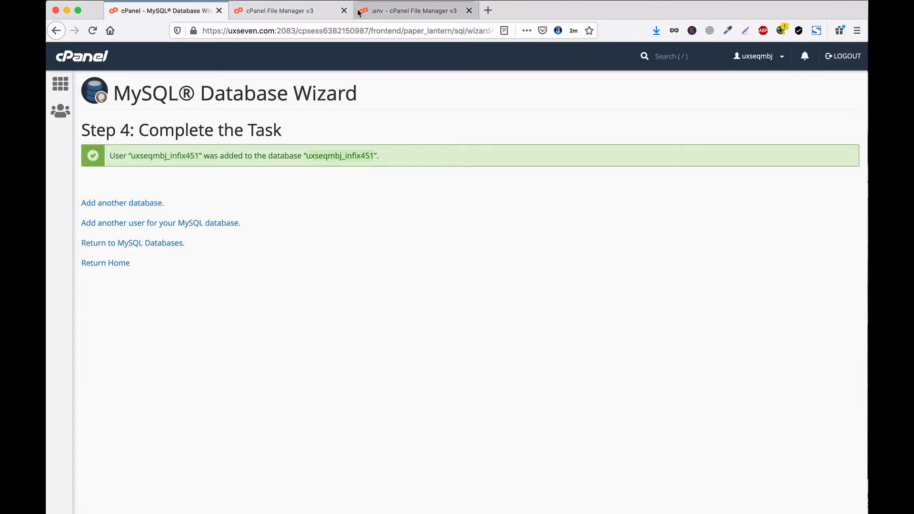
left_click(404, 11)
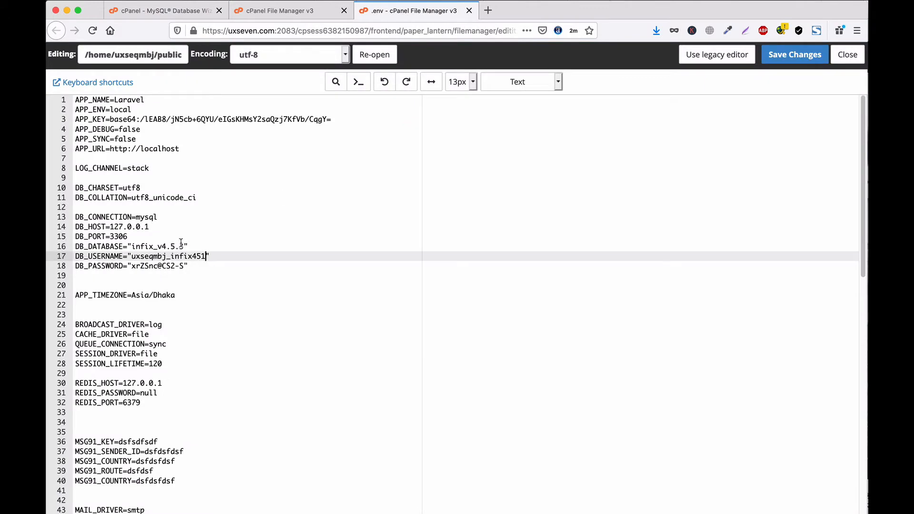
left_click_drag(182, 244, 132, 244)
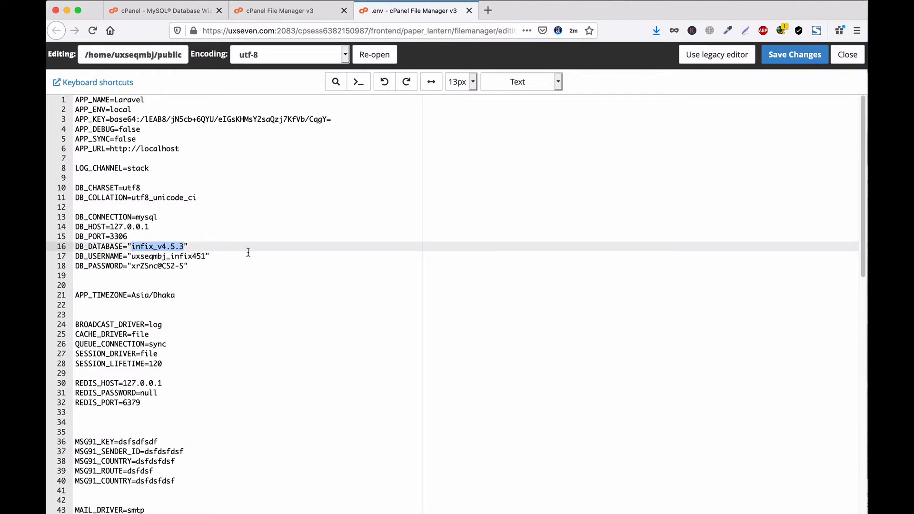
type("uxseqmbj_infix451")
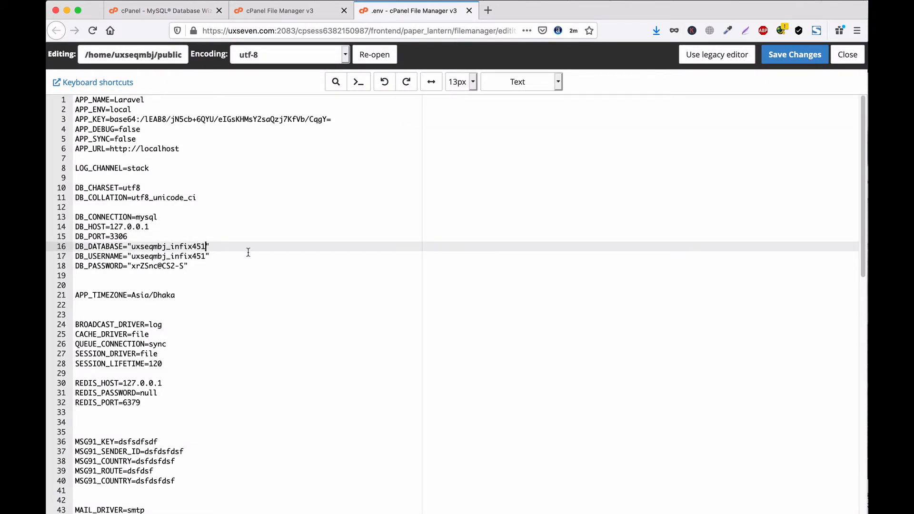
left_click(792, 57)
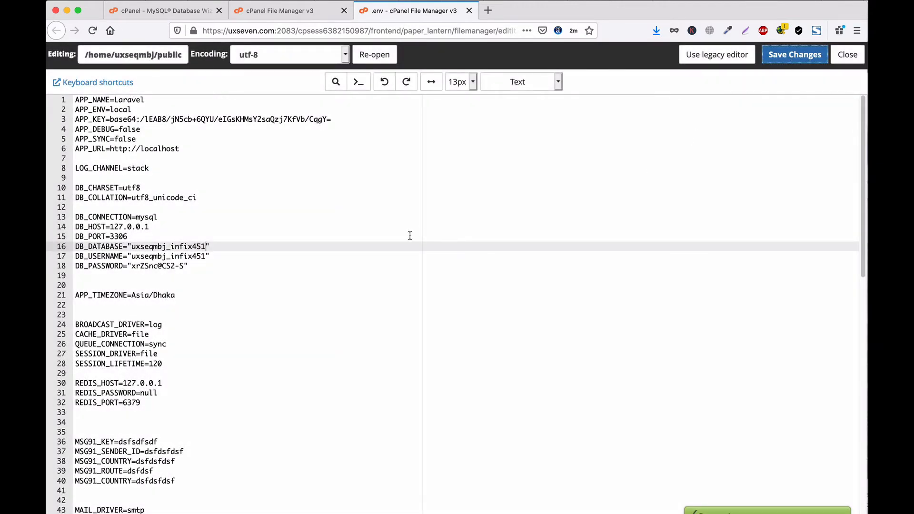
Review the DB_DATABASE, DB_USERNAME and DB_PASSWORD lines in .env and close the editor
left_click_drag(208, 269, 72, 249)
left_click_drag(241, 269, 73, 248)
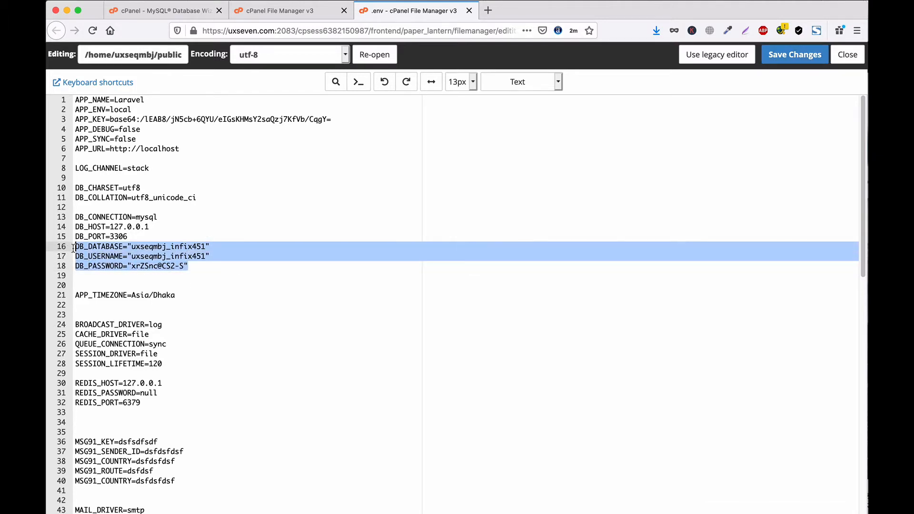
left_click(229, 266)
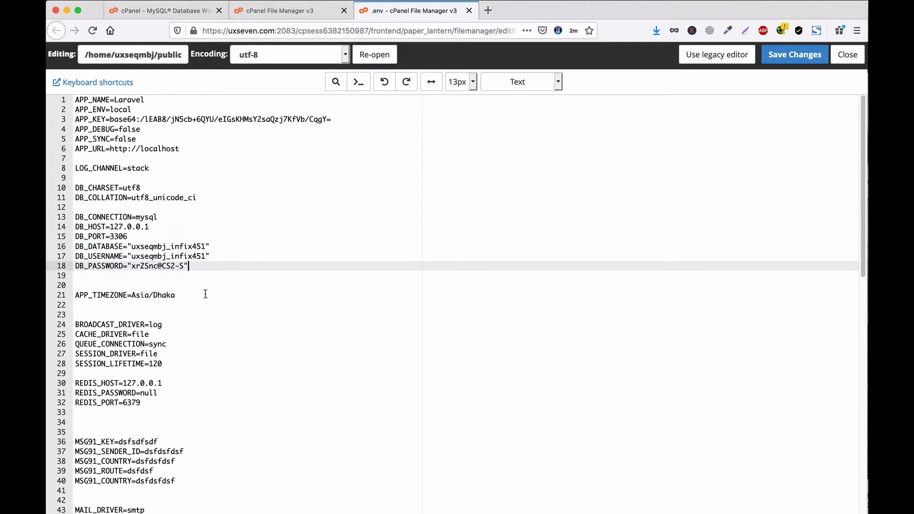
left_click(207, 256)
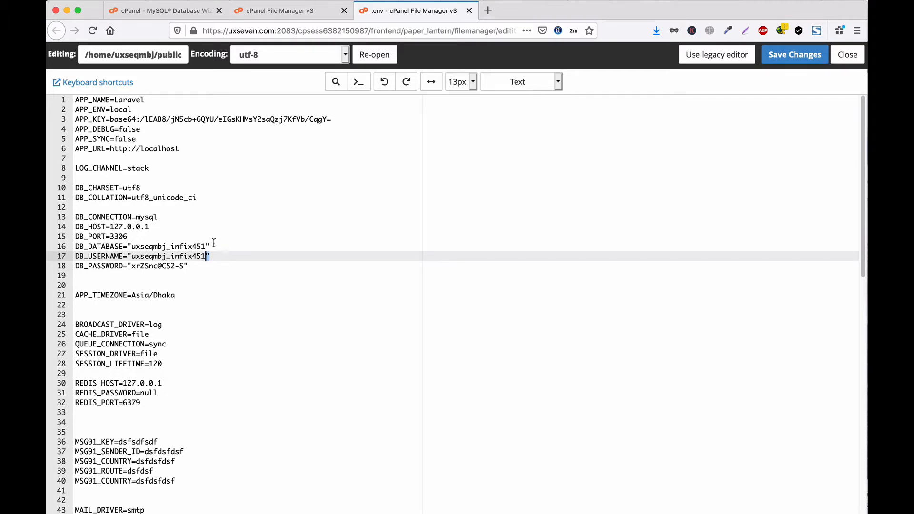
left_click(469, 10)
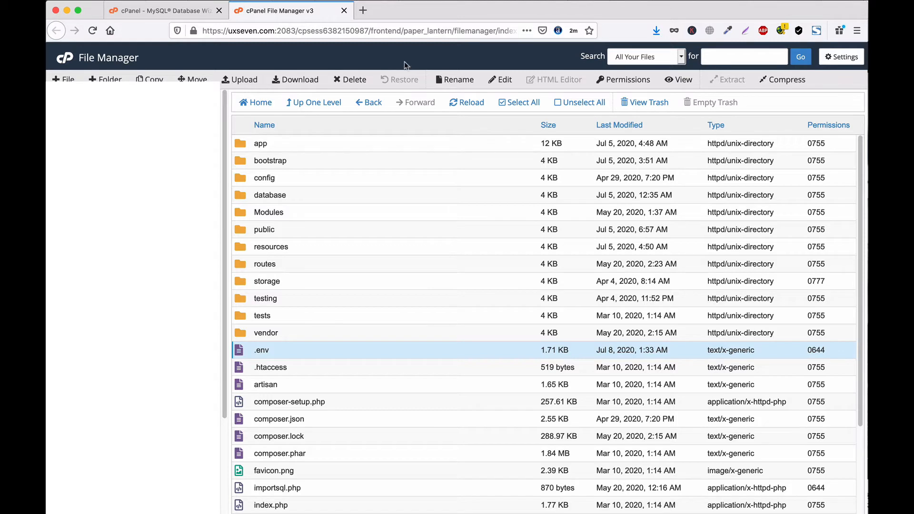
Open uxseven.com/infix451 in a new browser tab and start the InfixEdu installation
left_click(363, 14)
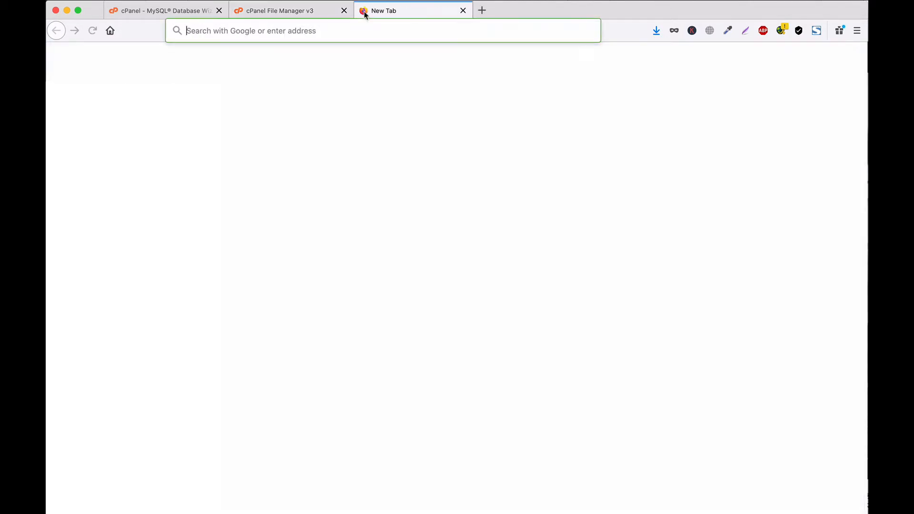
type("uxseven.com/infix451")
key("Return")
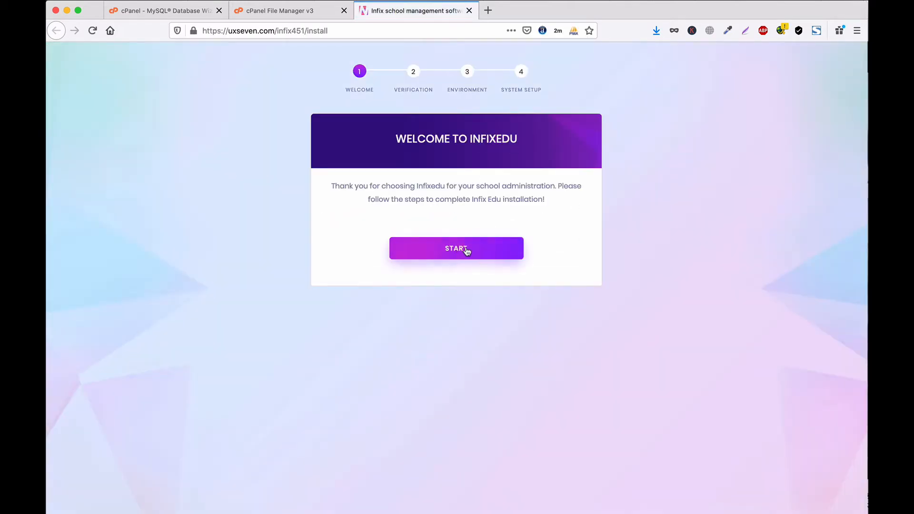
left_click(459, 251)
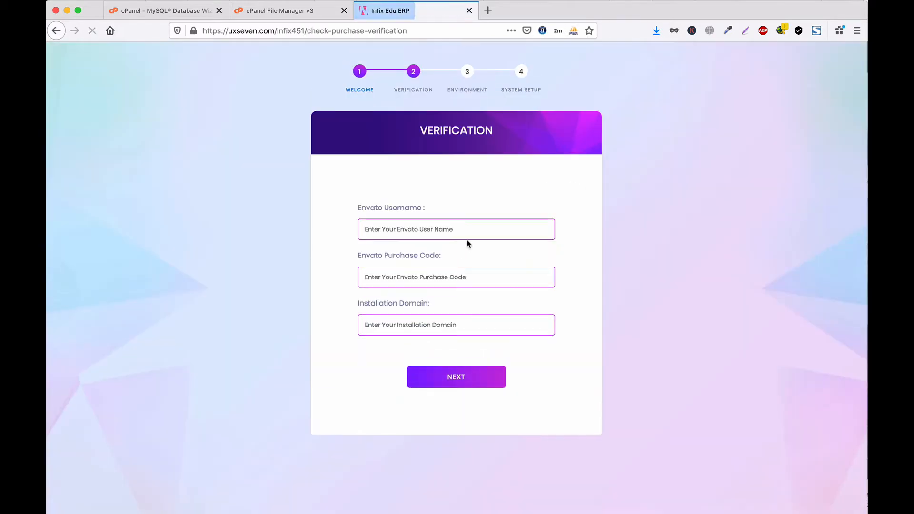
Complete the verification form with the Envato username, the Envato purchase code and the installation domain uxseven.com
left_click(430, 229)
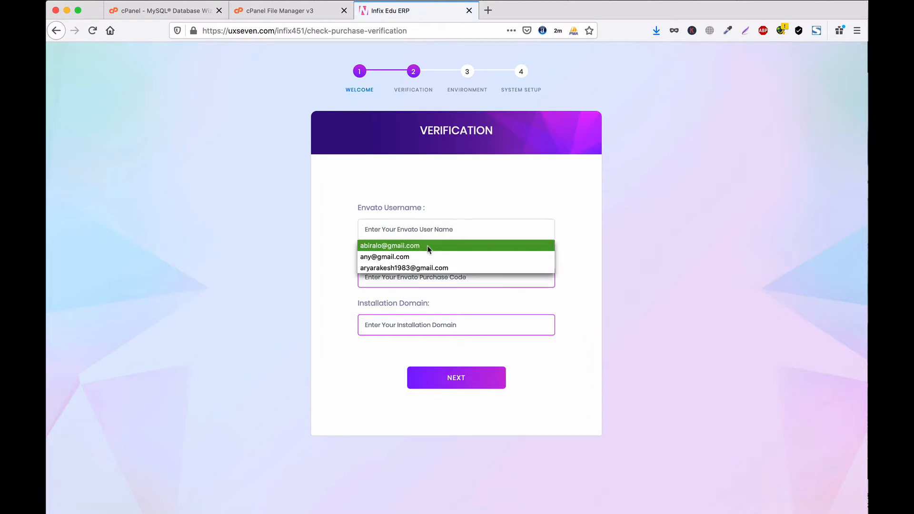
left_click(428, 245)
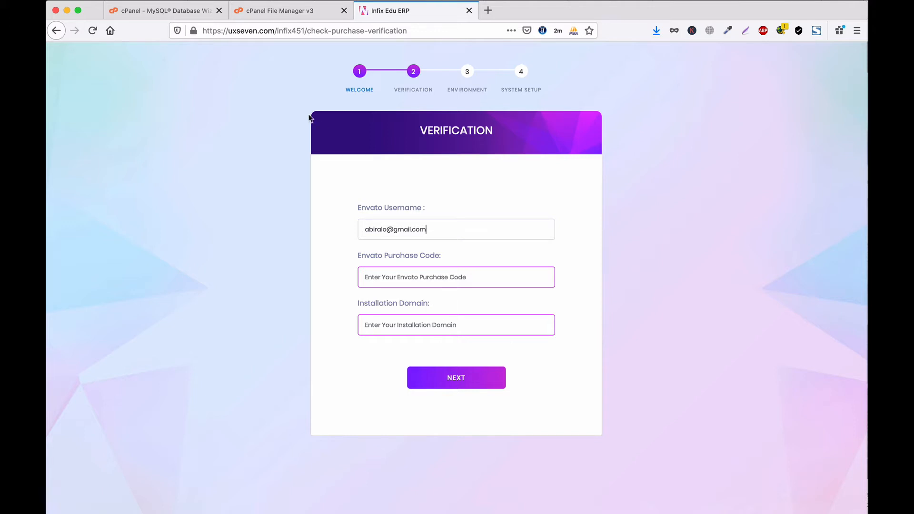
left_click_drag(275, 31, 229, 33)
key("super+c")
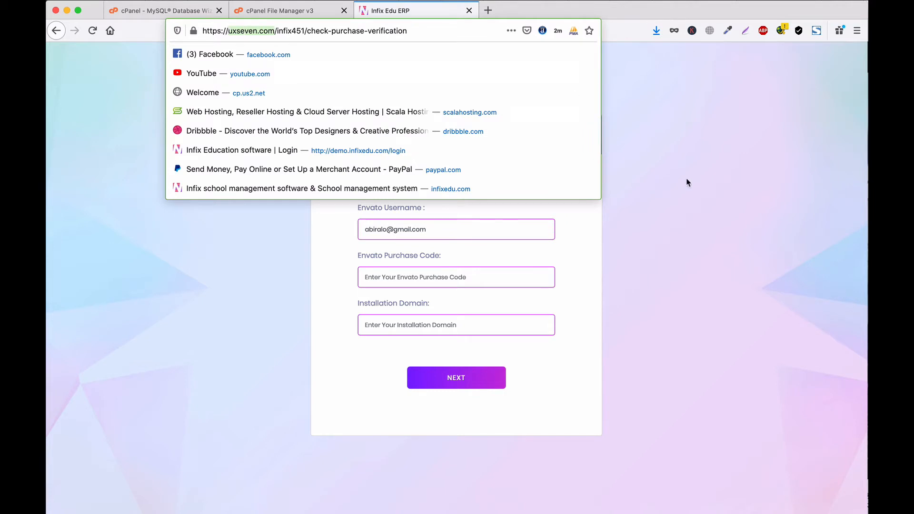
left_click(636, 264)
left_click(463, 327)
key("super+v")
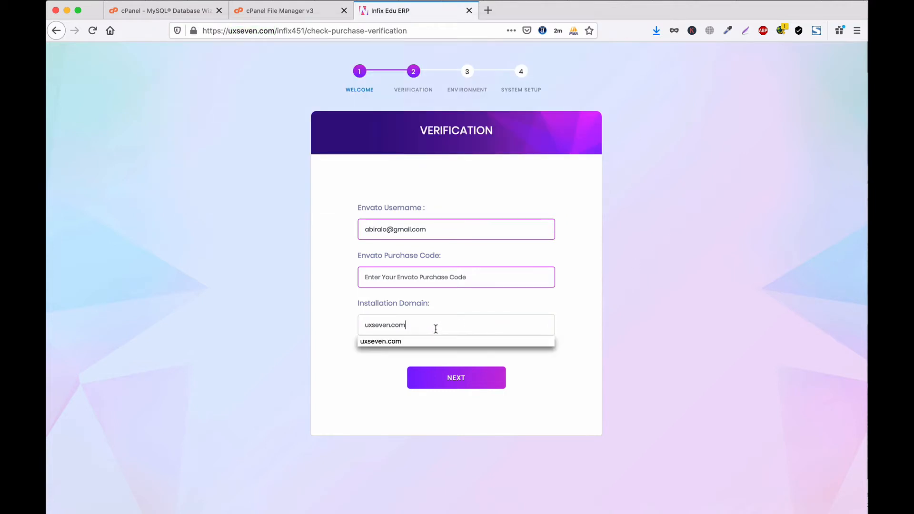
left_click(399, 342)
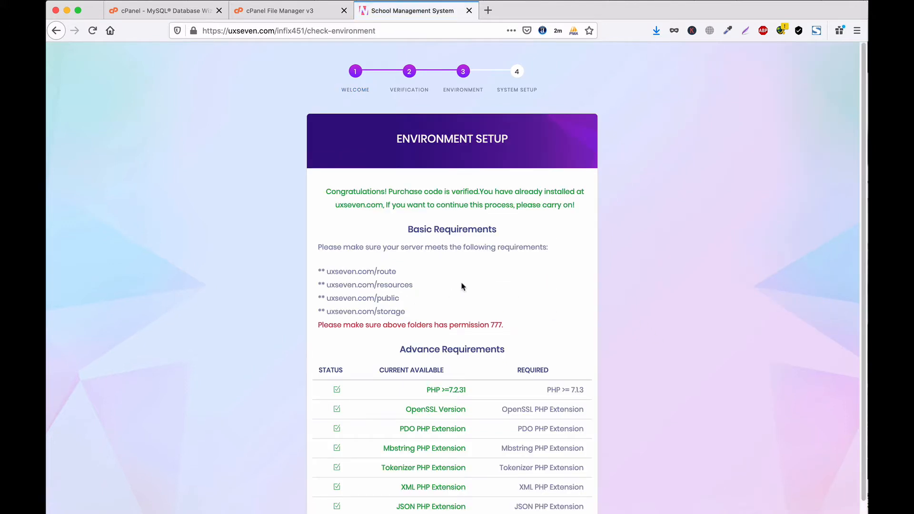
Continue past the environment requirements to the system setup and set the institution name to Infix V453
scroll(461, 287, "down", 1)
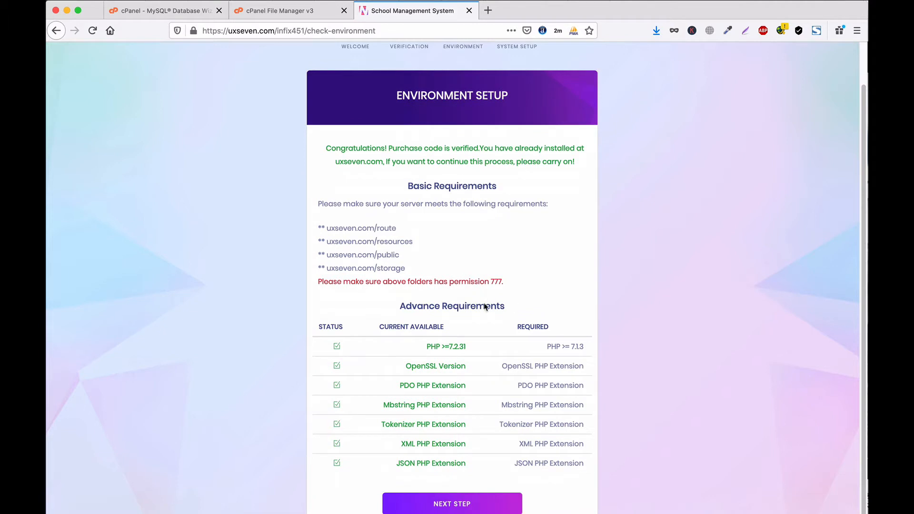
left_click(460, 504)
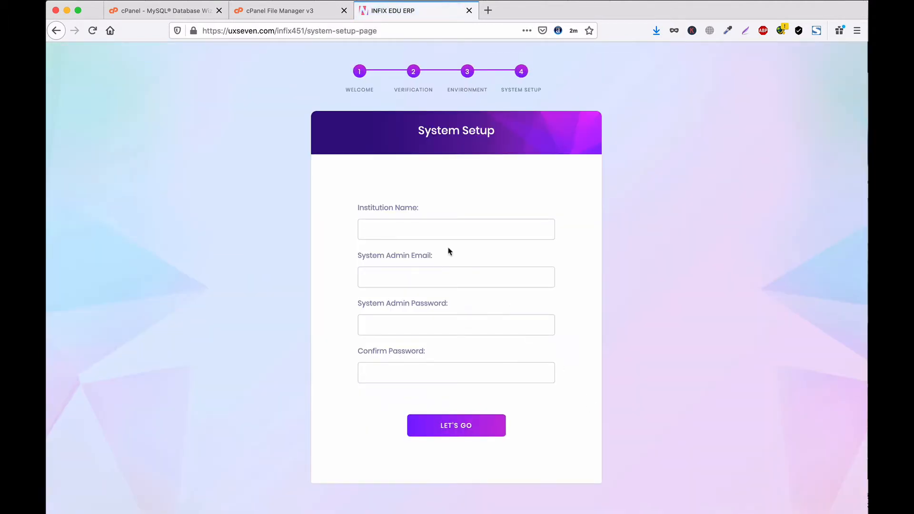
left_click(400, 231)
left_click(399, 230)
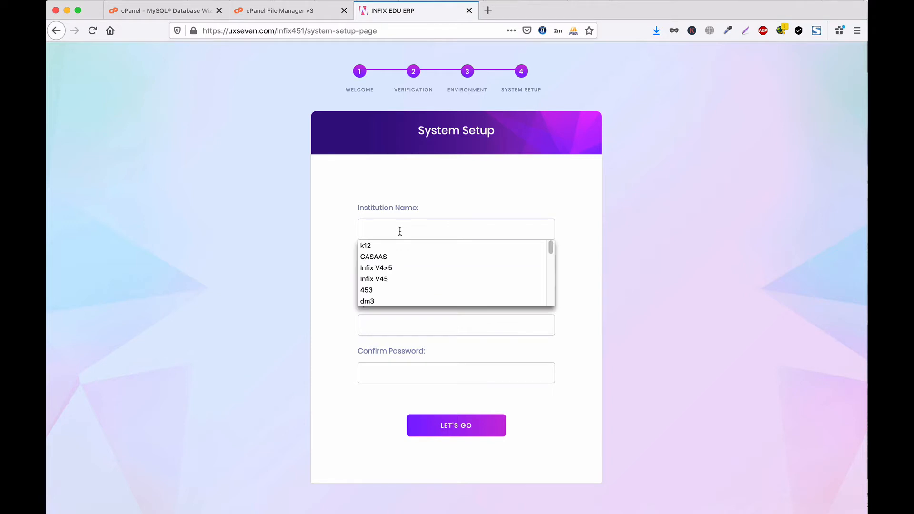
left_click(405, 279)
type("1")
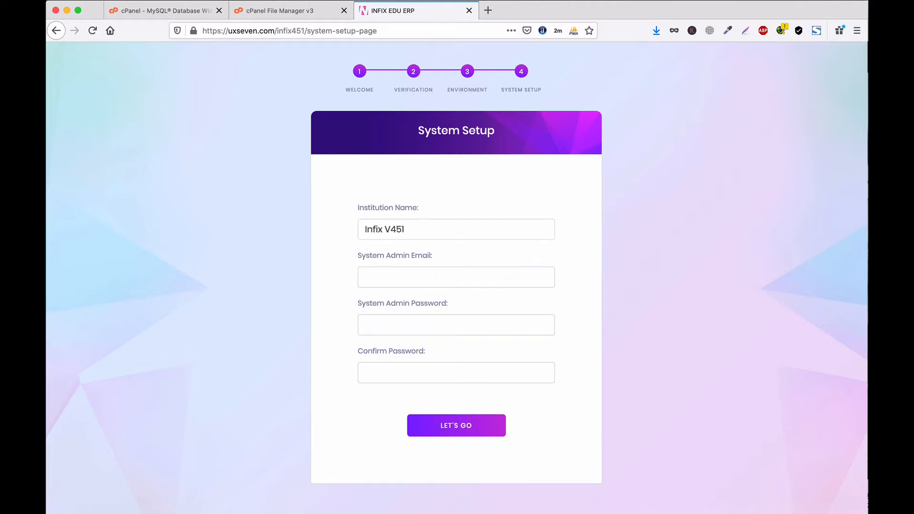
key("BackSpace")
type("3")
left_click(550, 253)
Fill in the system admin email, enter and confirm the system admin password, and submit the setup to finish installing
left_click(408, 278)
type("sup")
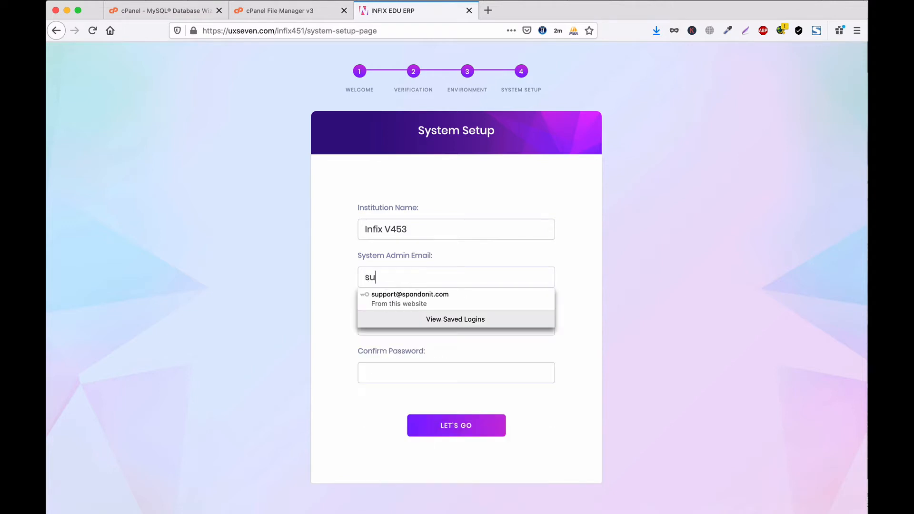
left_click(408, 305)
left_click_drag(420, 330, 320, 328)
type("•••••")
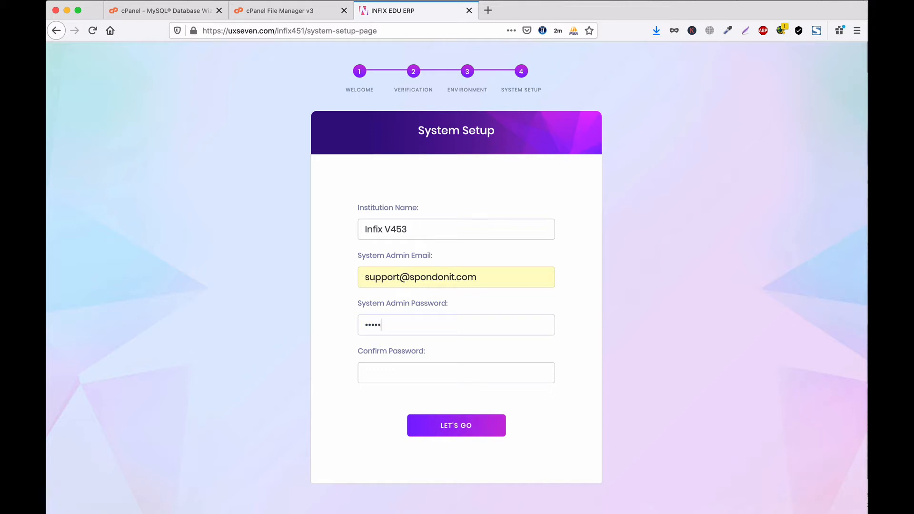
type("•")
left_click(412, 371)
type("•••")
left_click(467, 427)
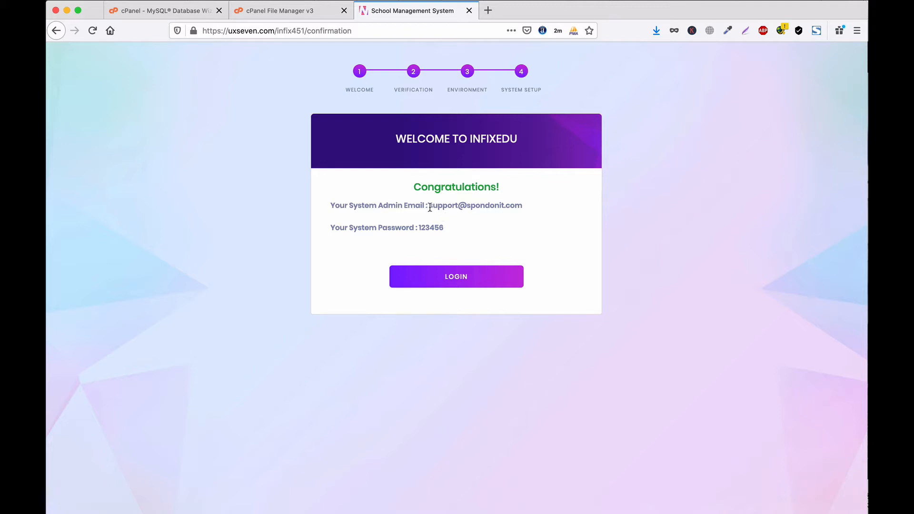
left_click_drag(430, 208, 527, 209)
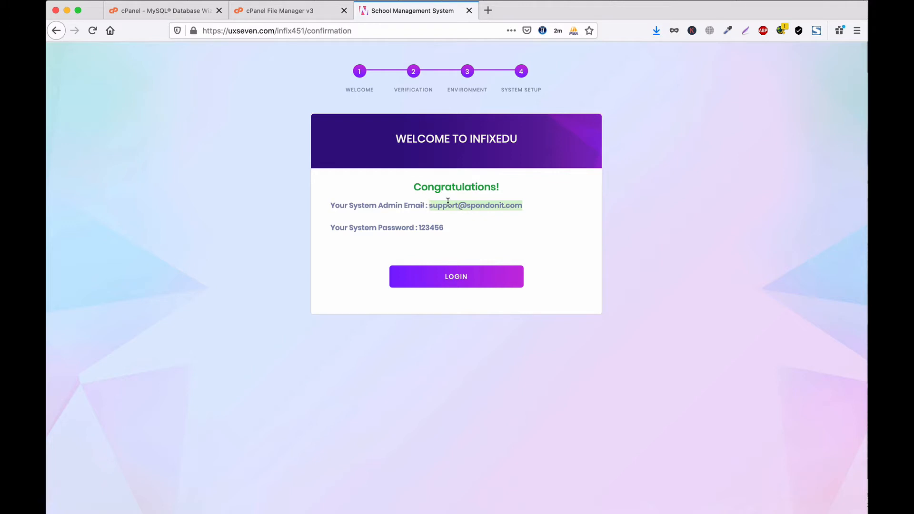
Review the system admin email and password shown on the installation confirmation page
left_click_drag(473, 232, 328, 205)
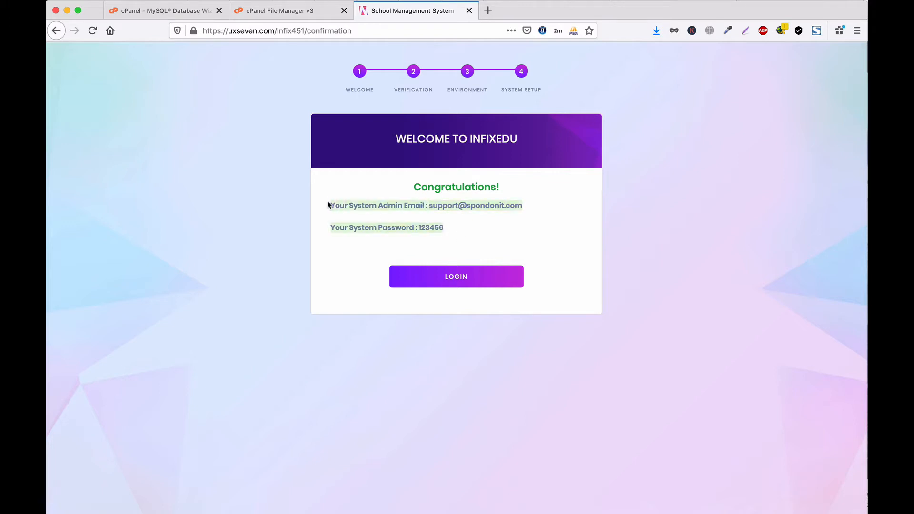
left_click_drag(481, 232, 307, 201)
left_click_drag(476, 237, 329, 208)
left_click(498, 232)
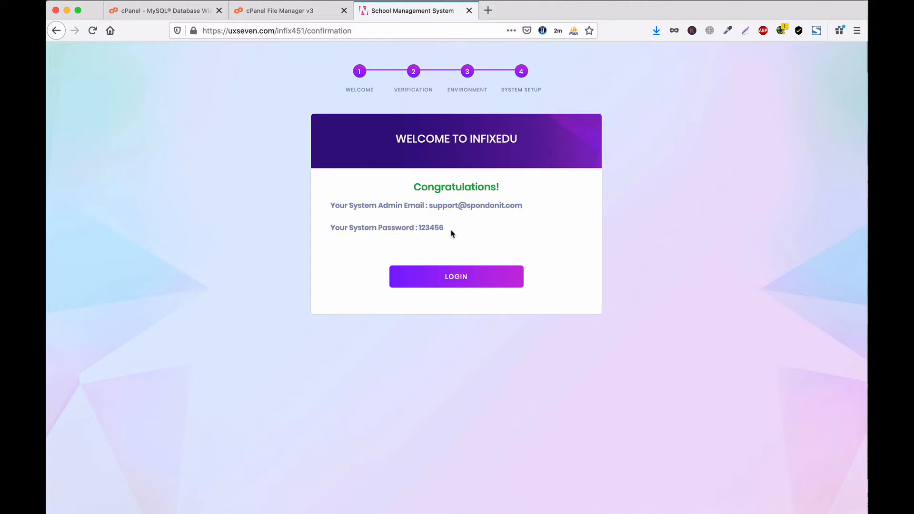
left_click_drag(452, 233, 330, 204)
left_click(481, 231)
left_click_drag(459, 232, 324, 204)
left_click(529, 235)
left_click_drag(526, 209, 428, 206)
Proceed to the login page and sign in with the system admin email and password
left_click(485, 276)
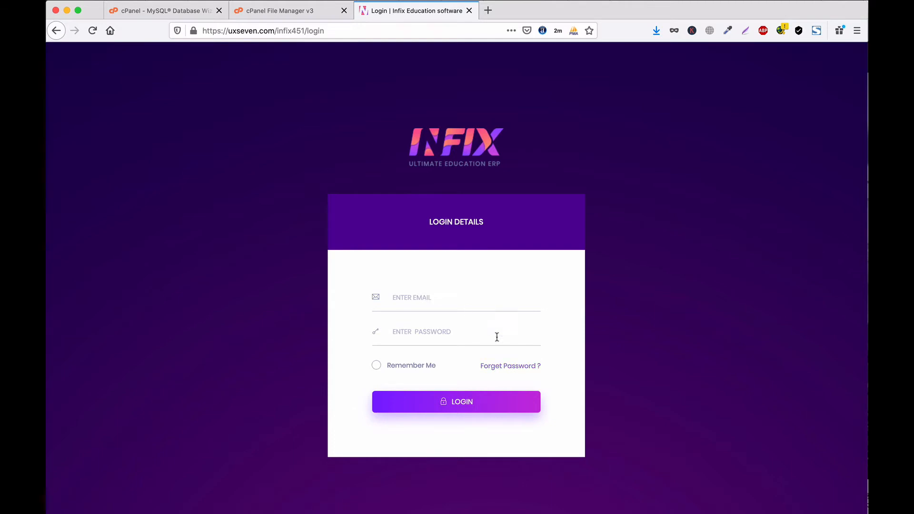
left_click_drag(416, 332, 327, 320)
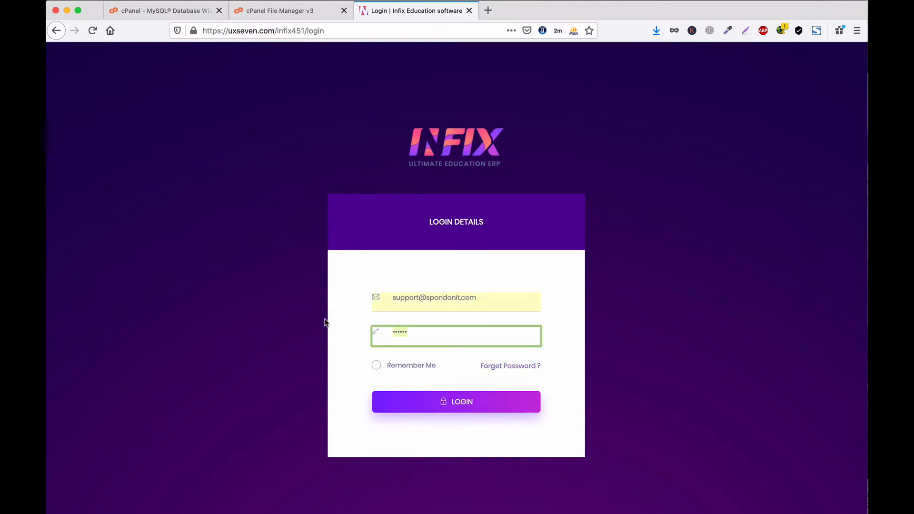
type("•")
type("••")
left_click(508, 409)
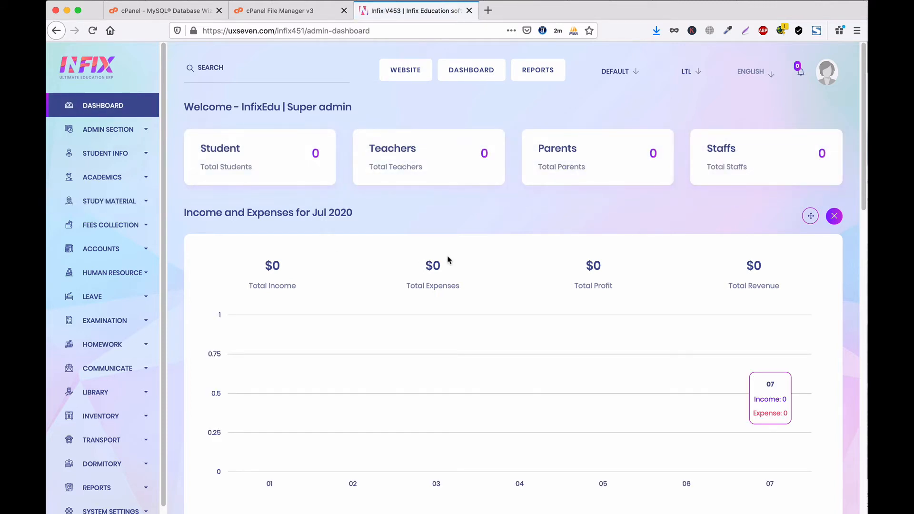
Look through the Academics and Student Info sections of the admin dashboard
left_click(141, 180)
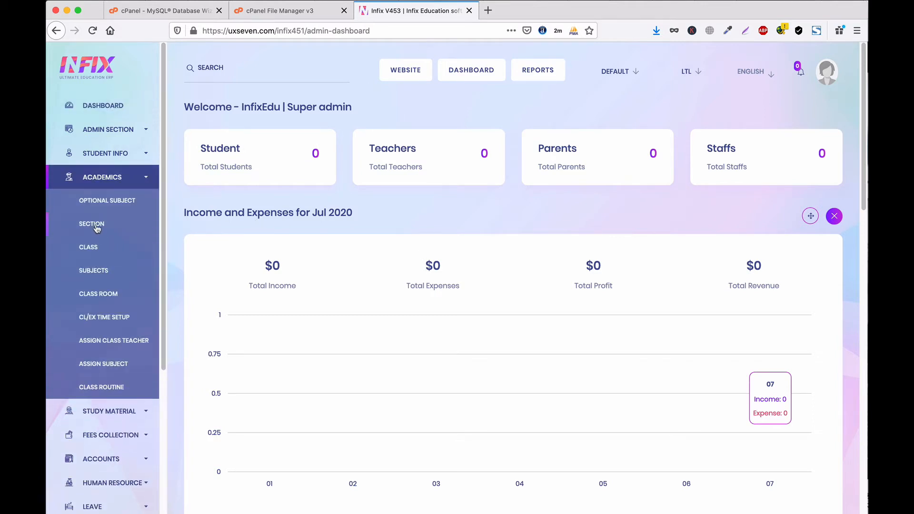
left_click(138, 161)
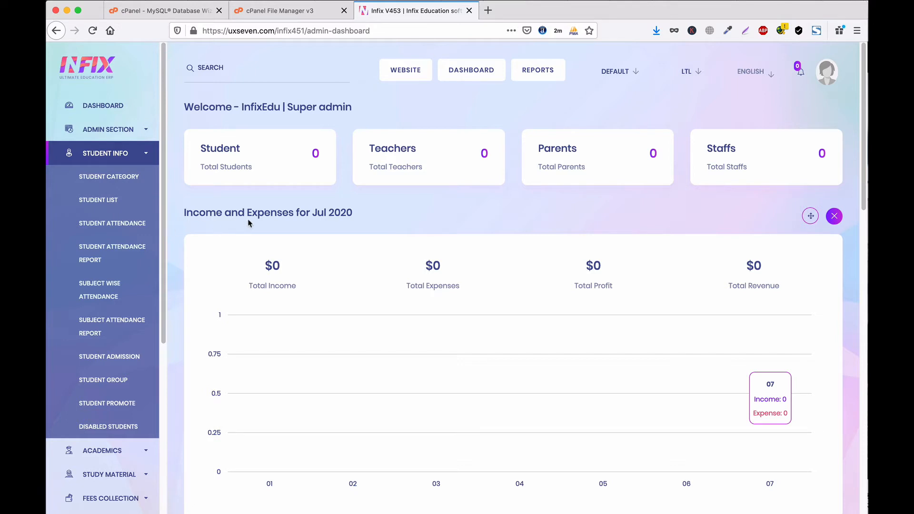
Open ticket.spondonit.com/help-center/articles/1/14/3/install-in-zoom-45 in a new tab and copy the three .env variables from the Zoom module article
key("super+t")
type("http://ticket.spondonit.com/help-center/articles/1/14/3/install-in-zoom-45")
key("Return")
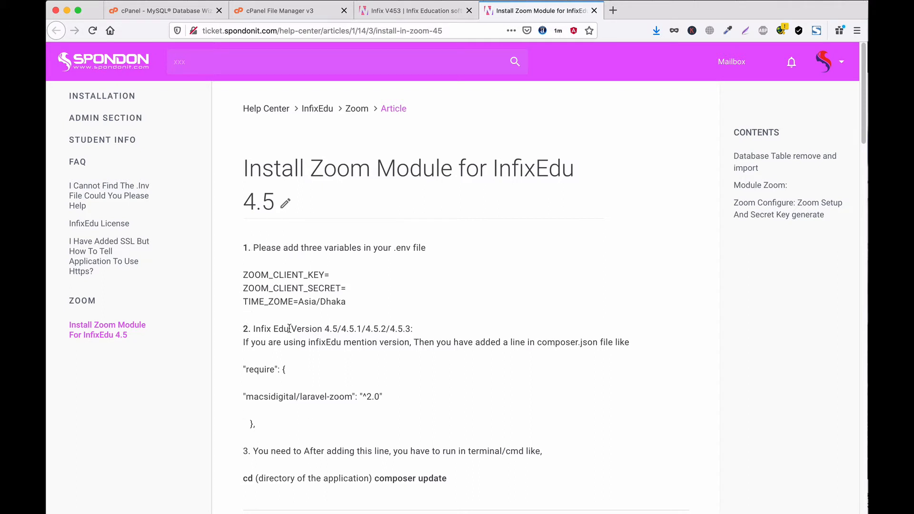
left_click_drag(270, 283, 243, 275)
key("super+c")
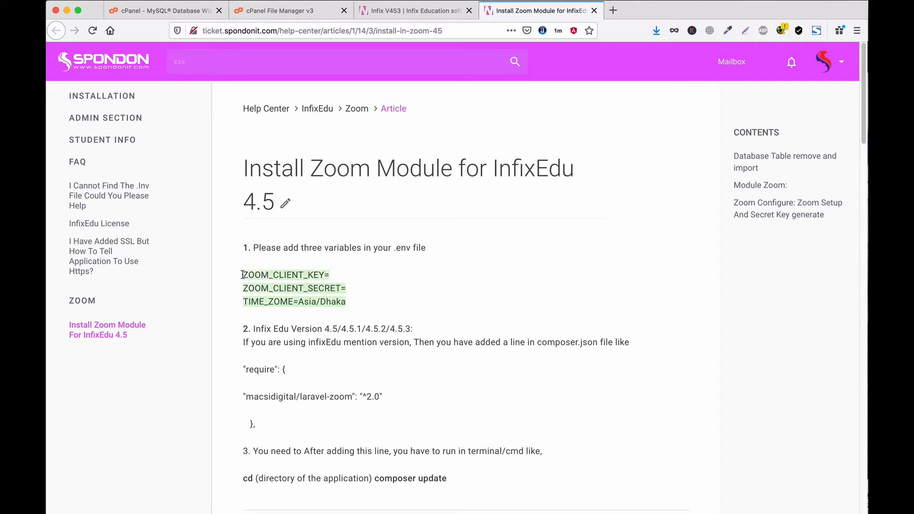
Return to the cPanel File Manager and open the .env file in infix451 for editing
left_click(277, 11)
right_click(239, 351)
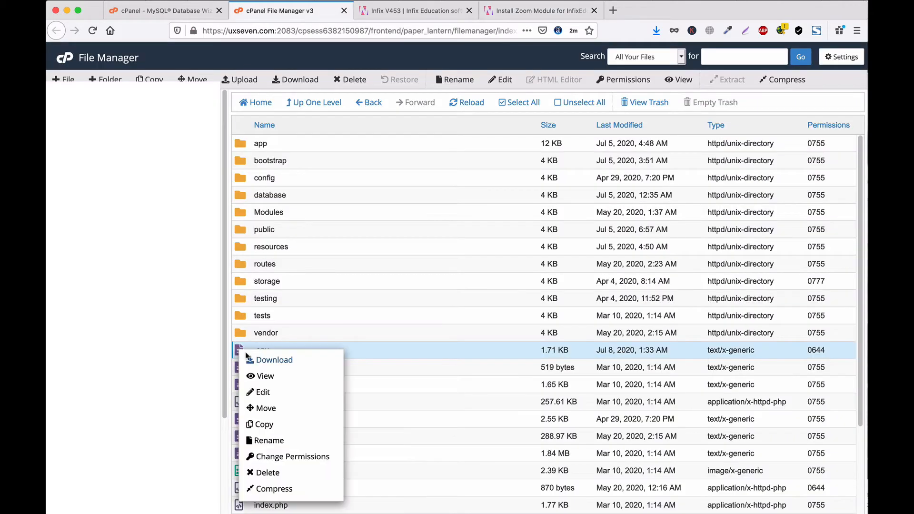
left_click(280, 394)
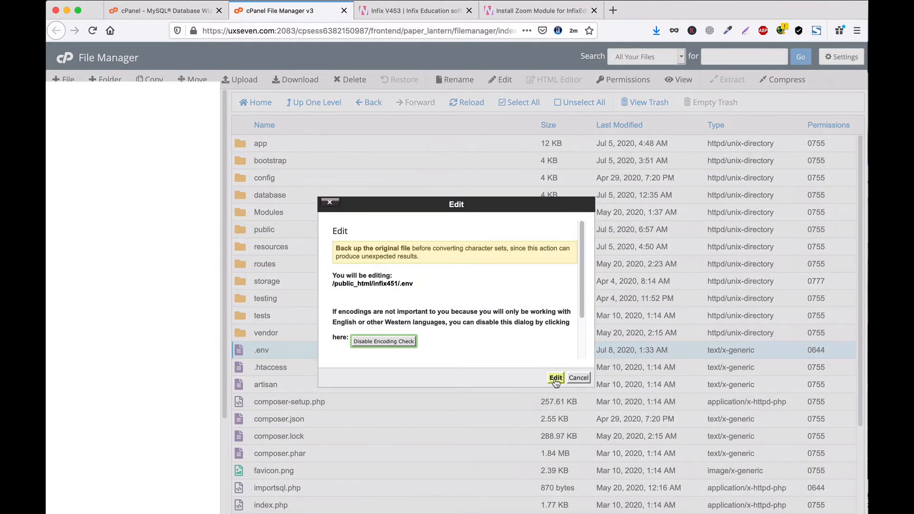
left_click(556, 379)
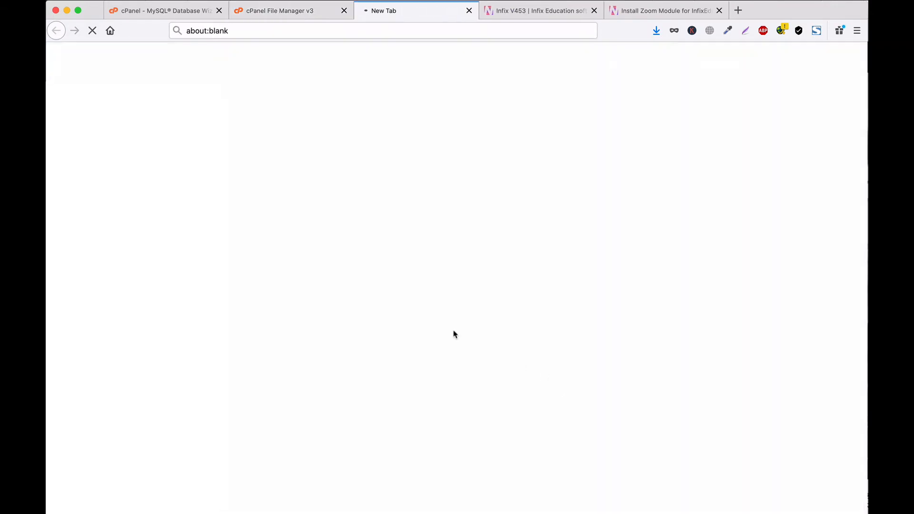
Add ZOOM_CLIENT_KEY=, ZOOM_CLIENT_SECRET= and TIME_ZOME=Asia/Dhaka below RAZORPAY_SECRET in .env, then save and close the file
scroll(388, 326, "down", 10)
scroll(388, 327, "down", 4)
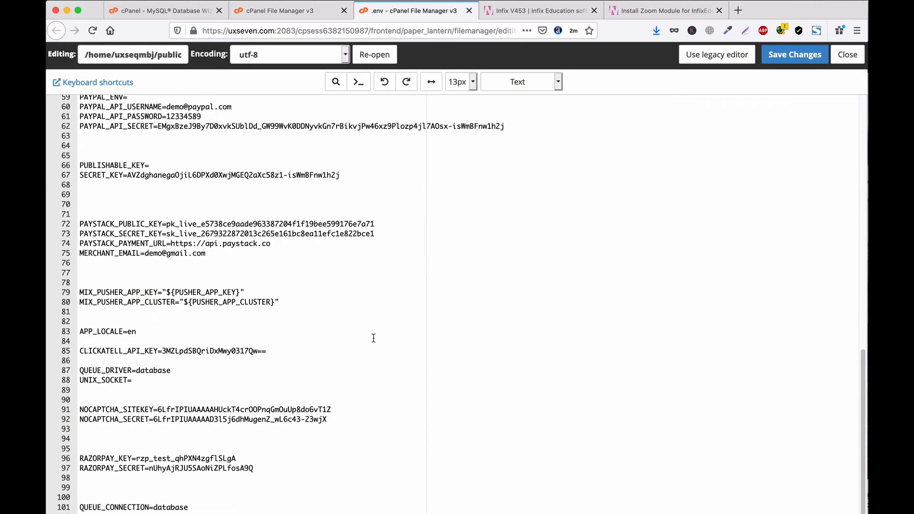
left_click(254, 492)
key("super+v")
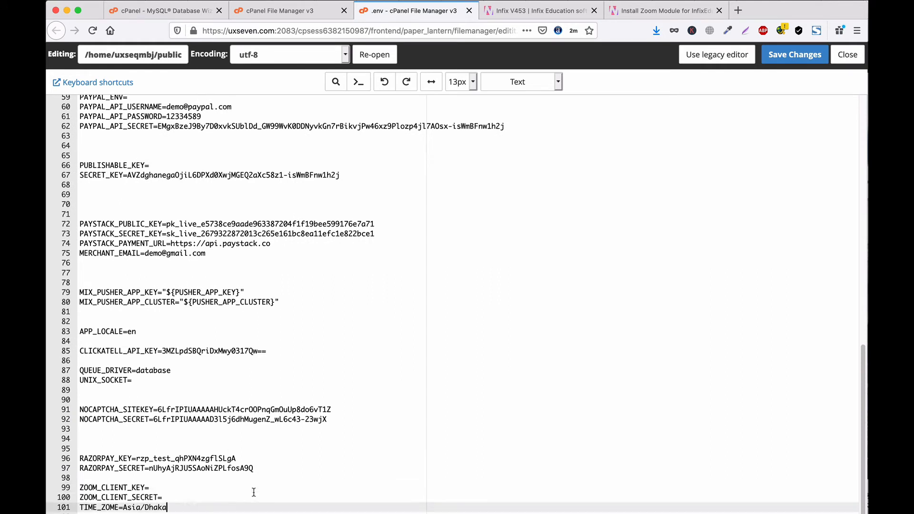
scroll(254, 490, "down", 1)
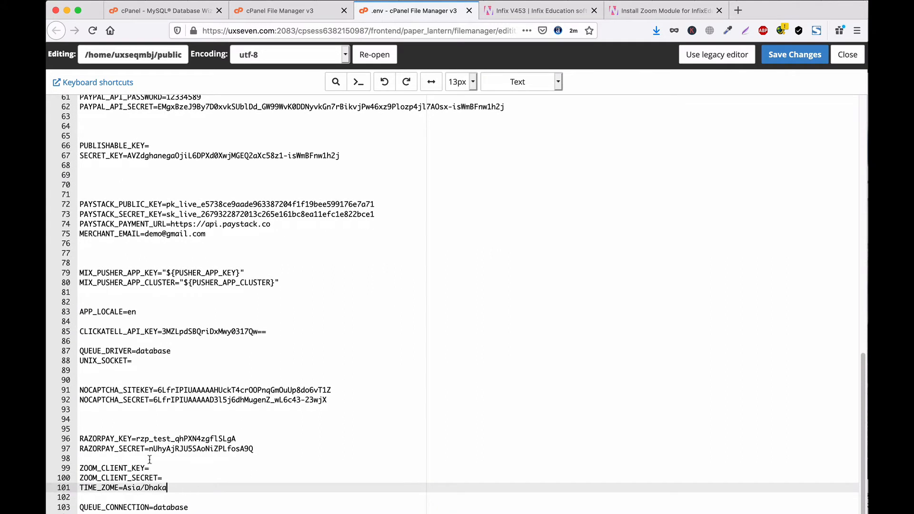
left_click(174, 475)
left_click(185, 495)
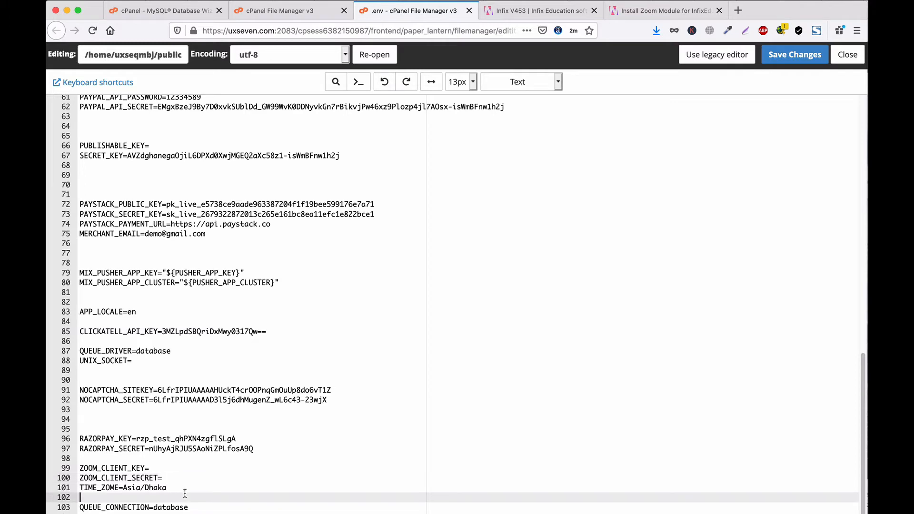
left_click(790, 59)
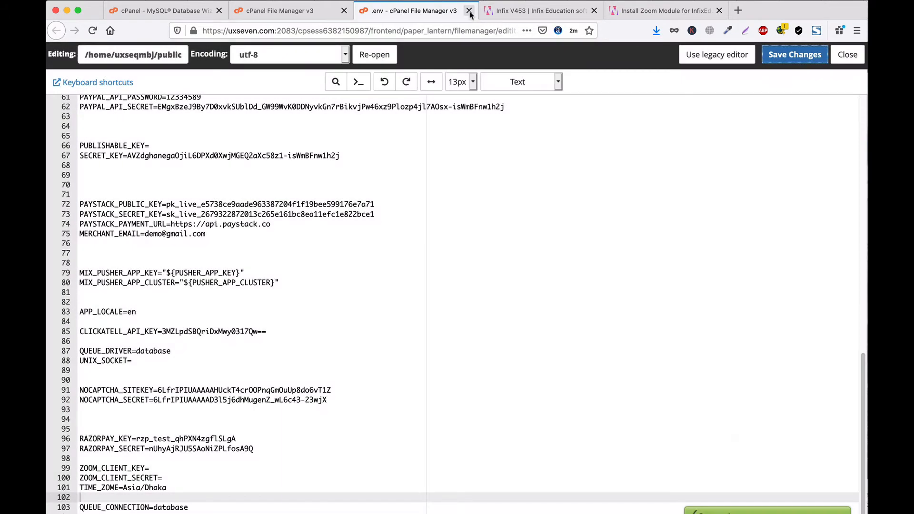
left_click(469, 11)
Read the Zoom article's second instruction for the applicable InfixEdu version and the file that needs editing
left_click(538, 10)
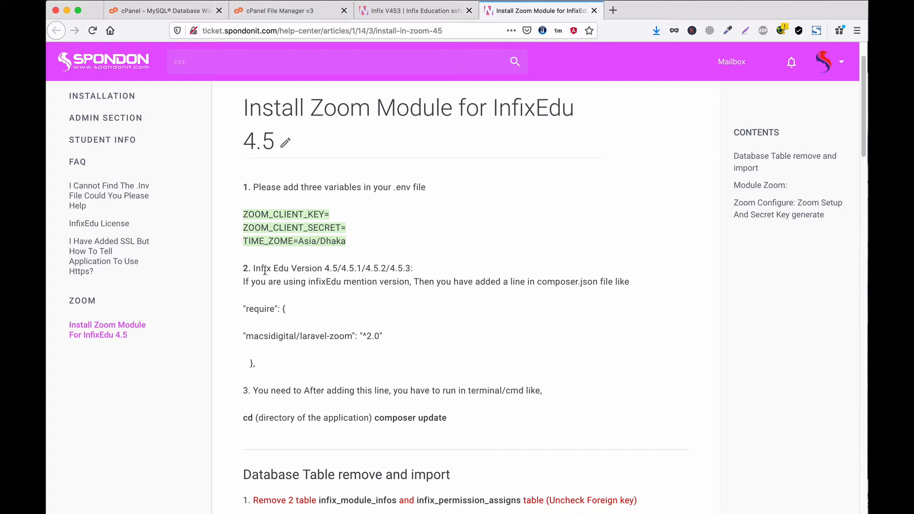
left_click_drag(390, 268, 410, 268)
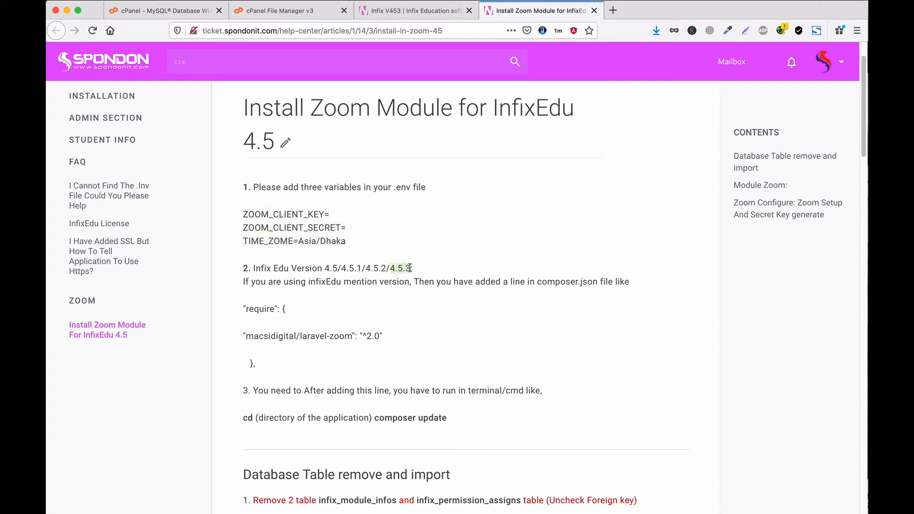
left_click_drag(536, 282, 598, 283)
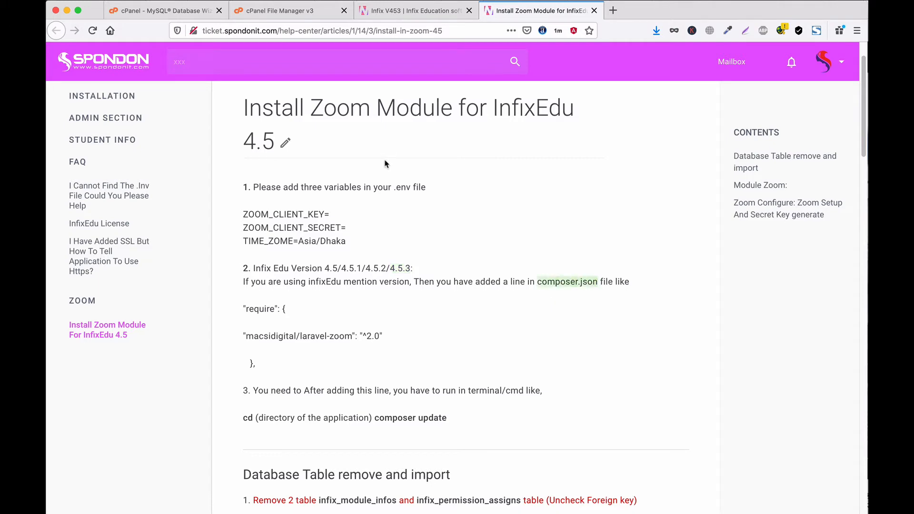
Open the composer.json file in the infix451 folder for editing in the cPanel File Manager
left_click(277, 11)
scroll(381, 391, "down", 2)
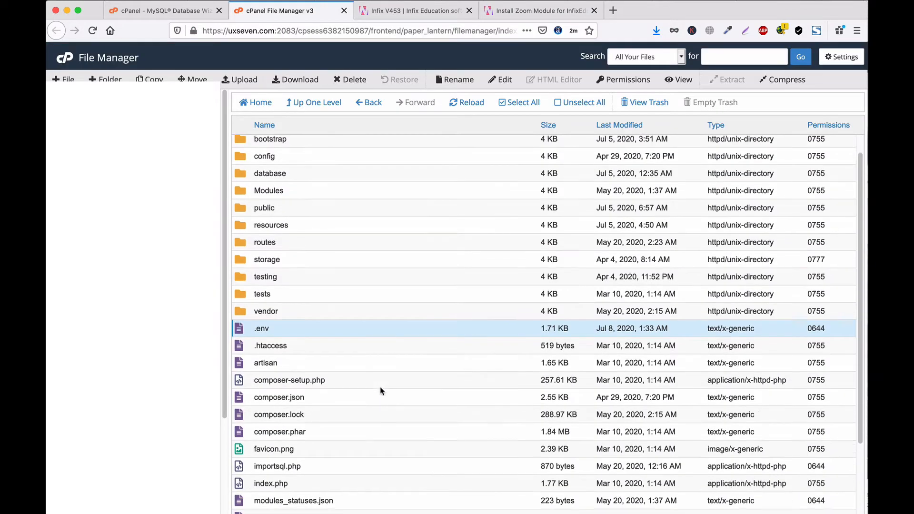
left_click(240, 389)
right_click(240, 389)
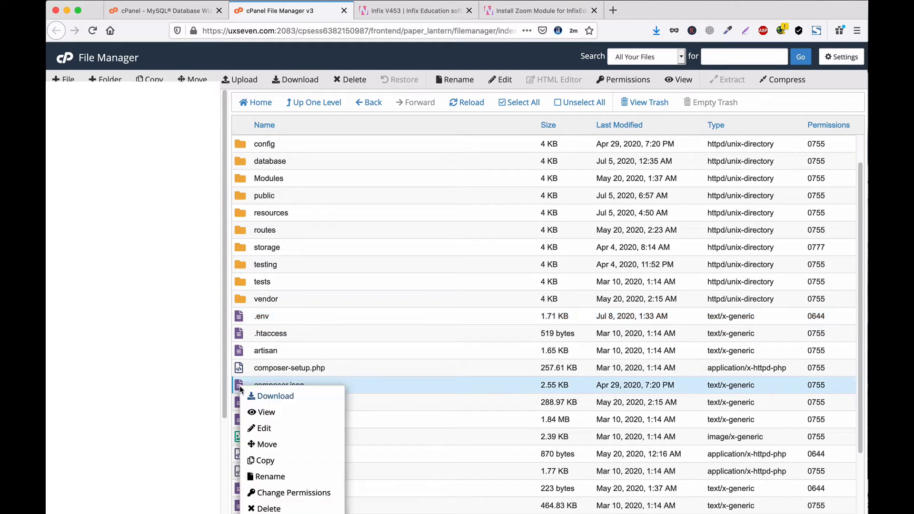
left_click(285, 430)
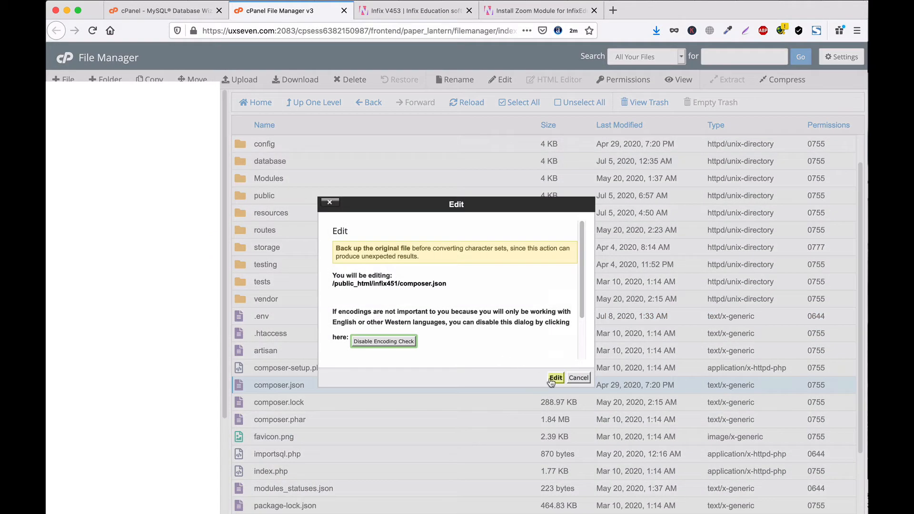
left_click(556, 378)
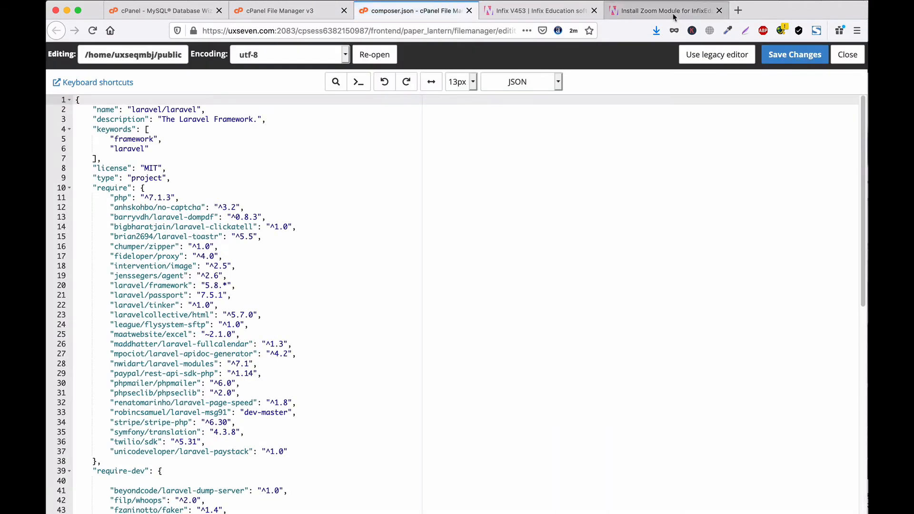
Copy the line "macsidigital/laravel-zoom": "^2.0" from the require example in the Zoom module article
left_click(662, 11)
left_click_drag(244, 308, 271, 367)
left_click(269, 369)
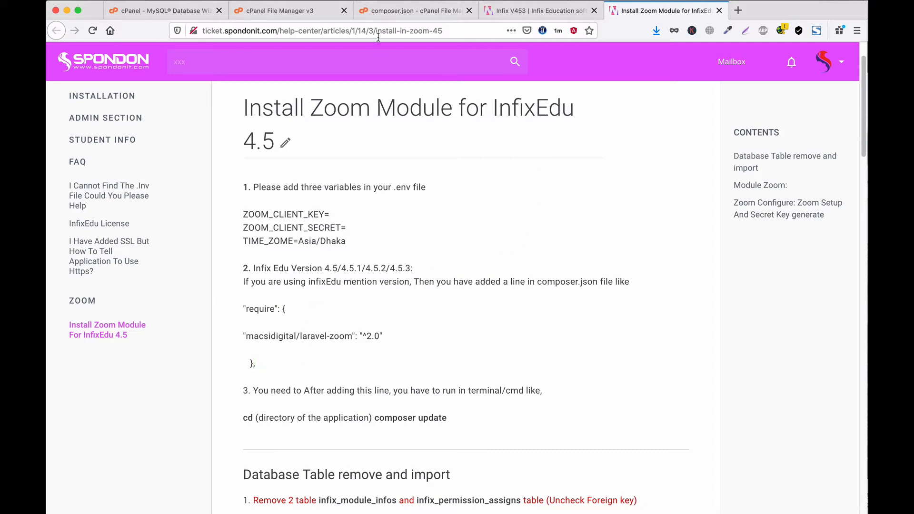
left_click(404, 11)
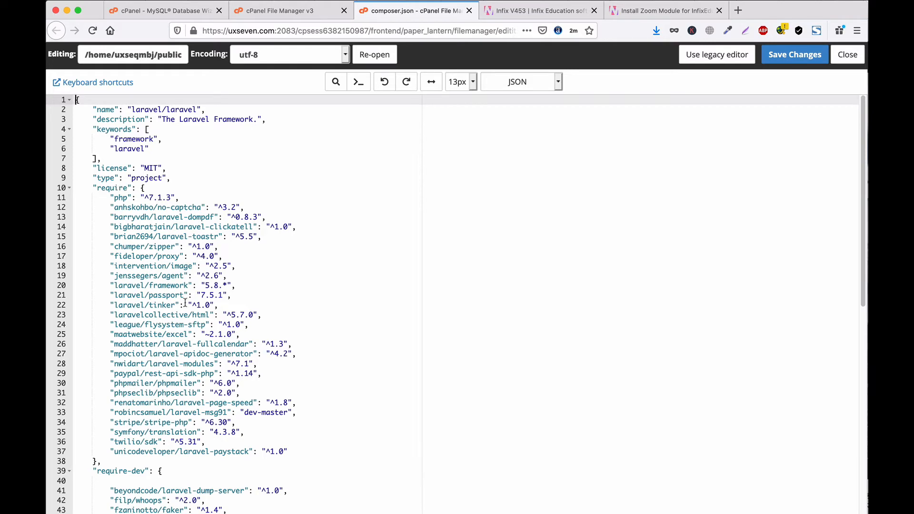
left_click(650, 14)
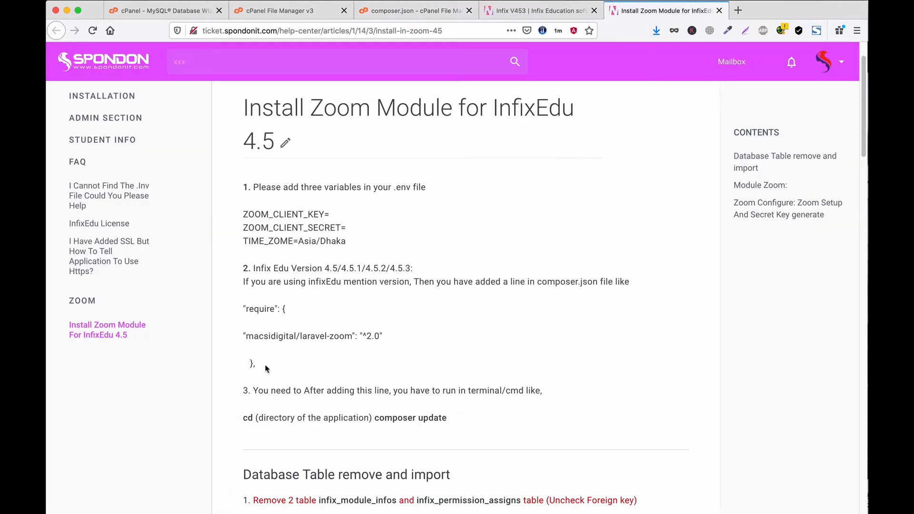
left_click_drag(256, 364, 241, 339)
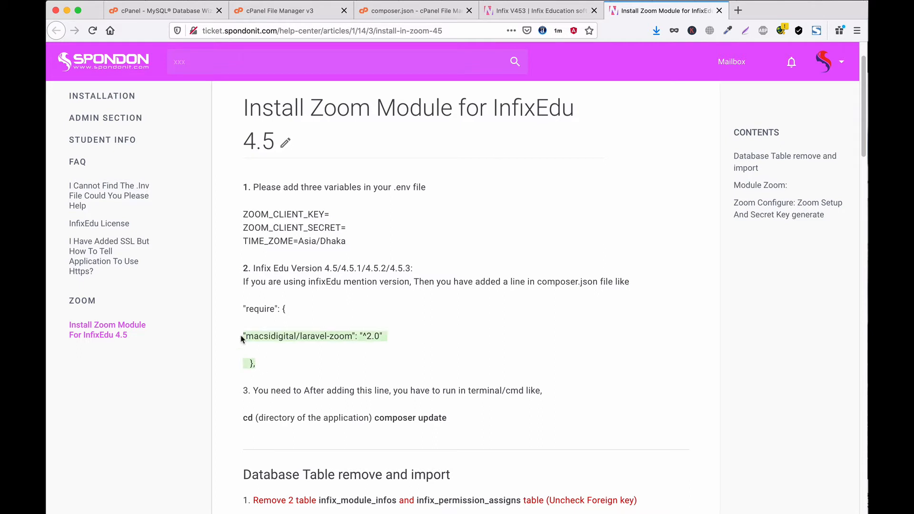
left_click_drag(401, 340, 244, 334)
key("super+c")
Add "macsidigital/laravel-zoom": "^2.0" after the laravel-paystack entry in composer.json's require block, with a separating comma, and save the file
left_click(419, 13)
scroll(350, 327, "down", 3)
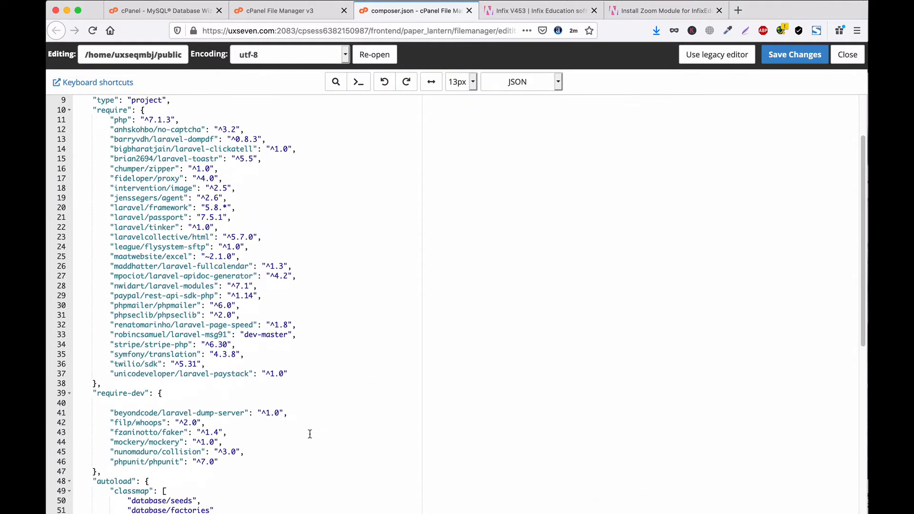
left_click(291, 371)
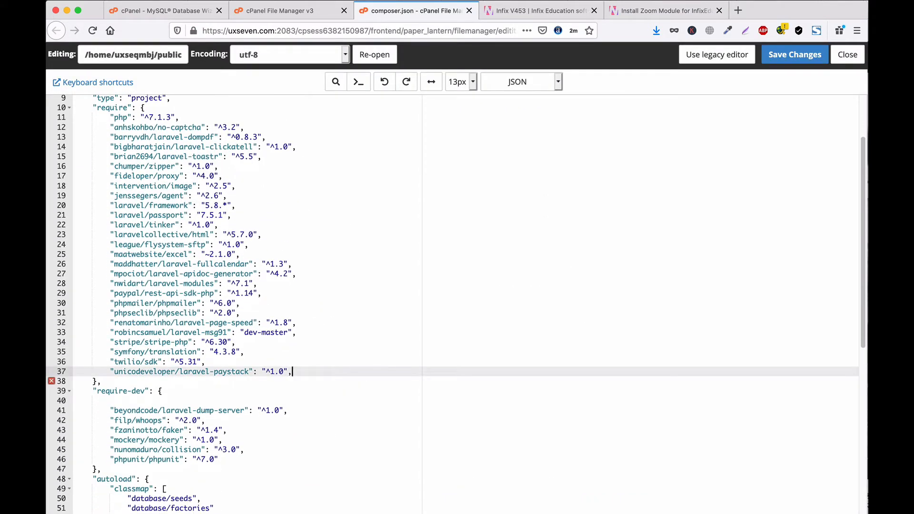
key("Return")
key("super+v")
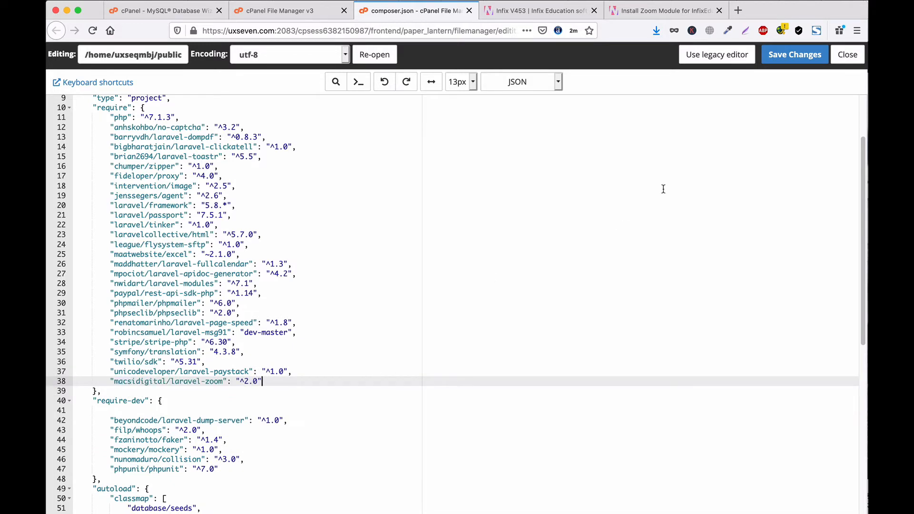
left_click(794, 59)
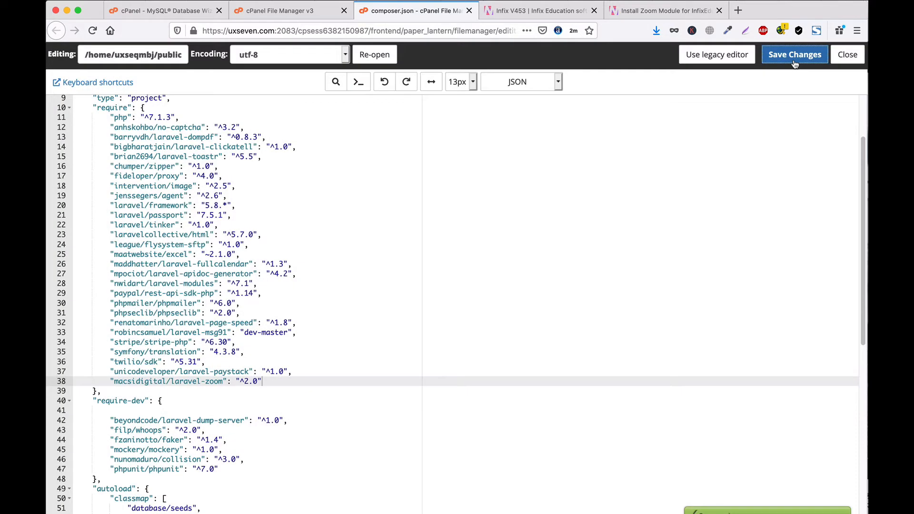
Compare the require block in composer.json with the require example in the Zoom module article
scroll(305, 318, "up", 3)
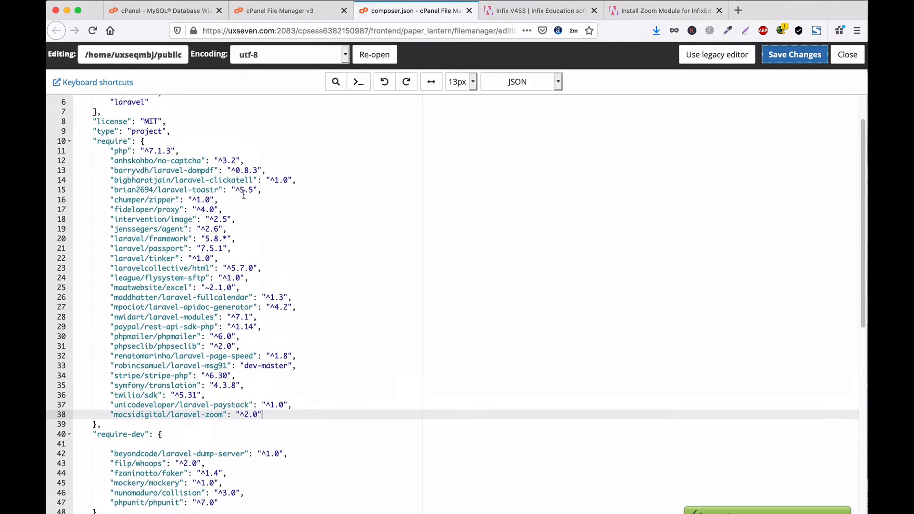
left_click(670, 6)
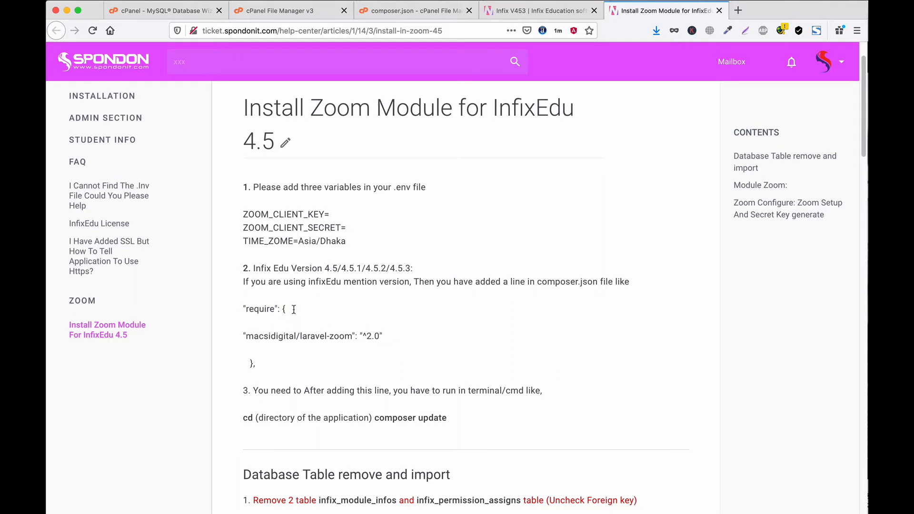
left_click_drag(294, 309, 242, 312)
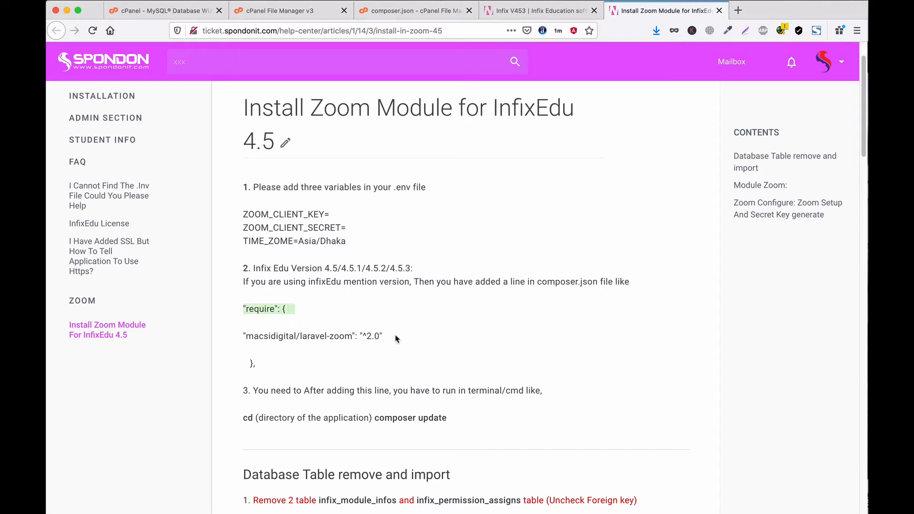
Review the "macsidigital/laravel-zoom": "^2.0" line in the Zoom module article and close the composer.json editor
left_click_drag(394, 337, 244, 336)
left_click_drag(416, 342, 243, 337)
left_click(434, 340)
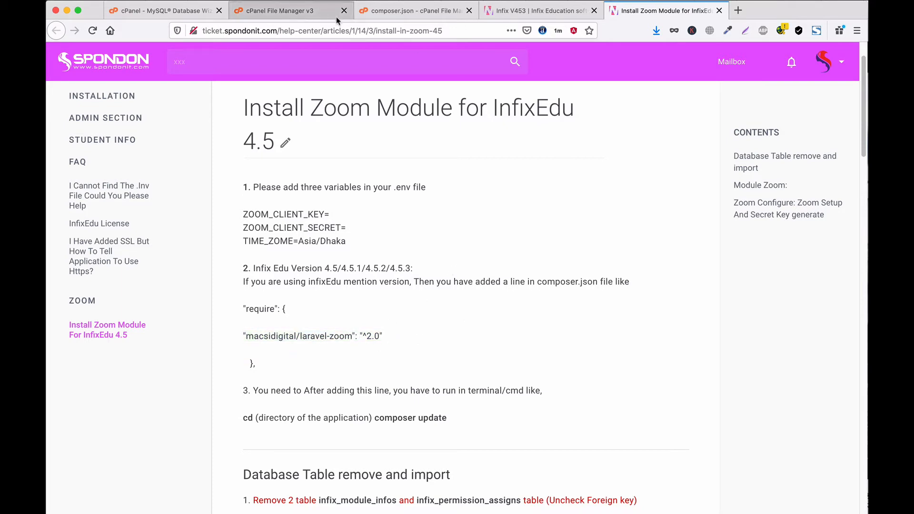
left_click(391, 11)
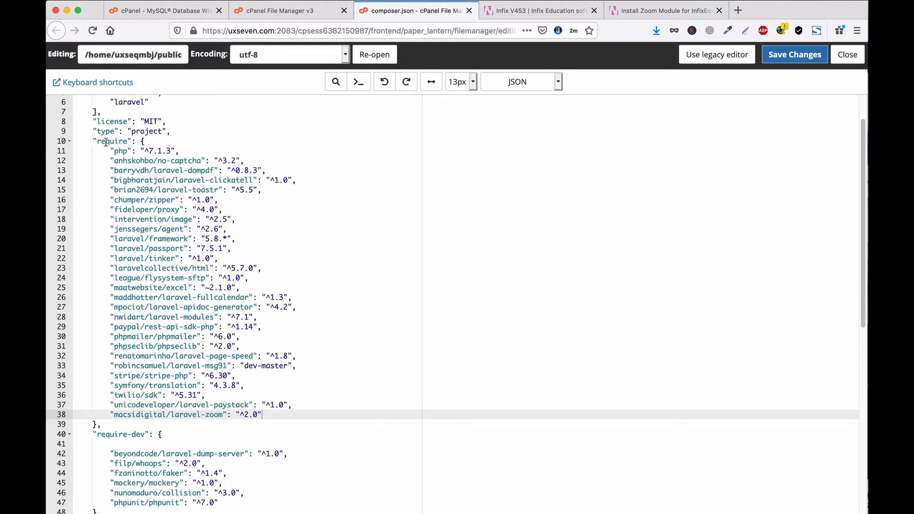
left_click(847, 54)
Read step 3 of the Zoom module article about running composer update in the application directory
left_click(534, 11)
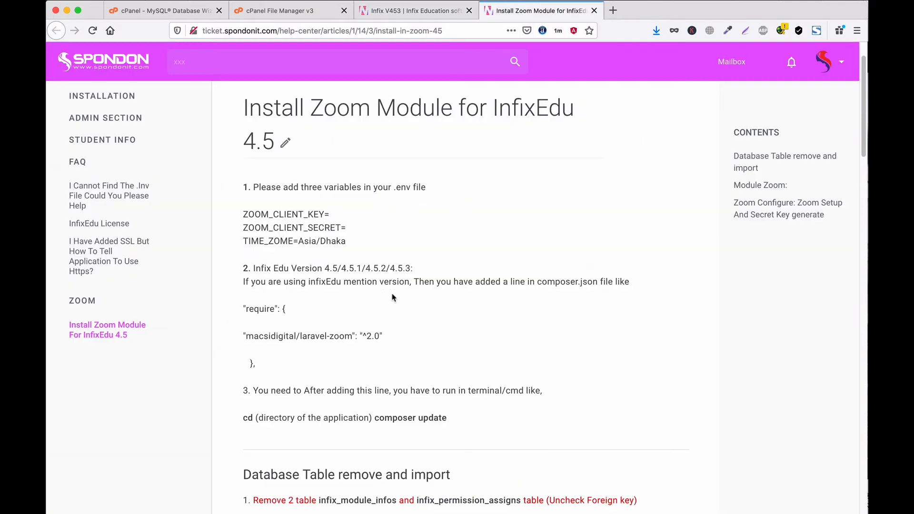
scroll(408, 346, "down", 2)
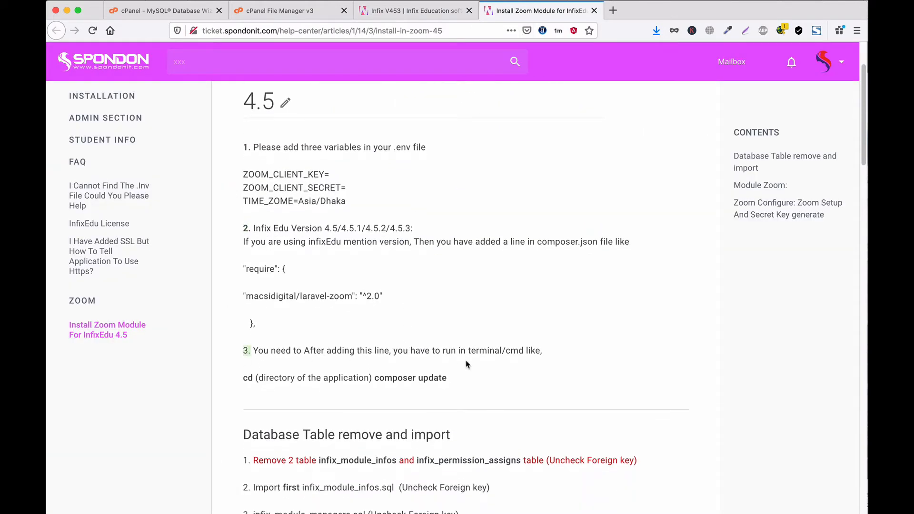
left_click_drag(466, 352, 524, 351)
left_click(271, 379)
left_click_drag(252, 379, 248, 378)
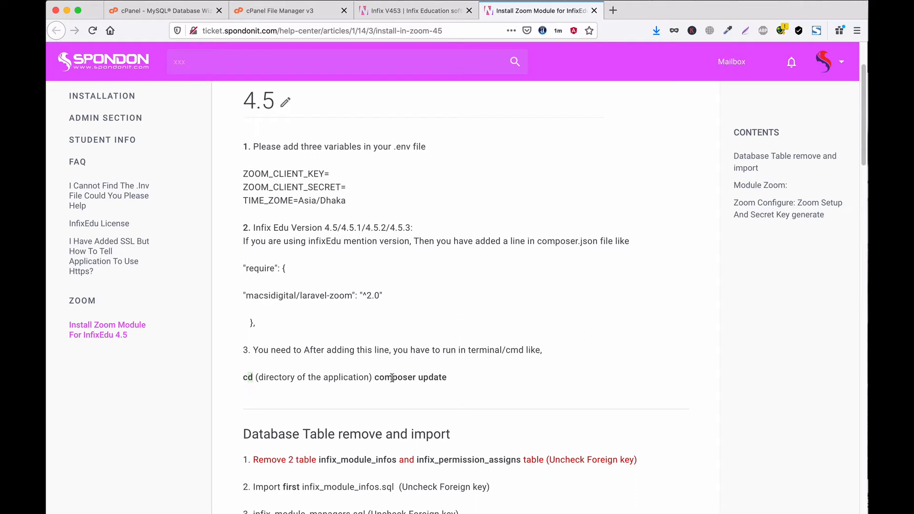
left_click_drag(408, 379, 424, 378)
Switch to Terminal, connect to the server with ssh uxseven, and change to the www/infix451 directory
left_click(177, 512)
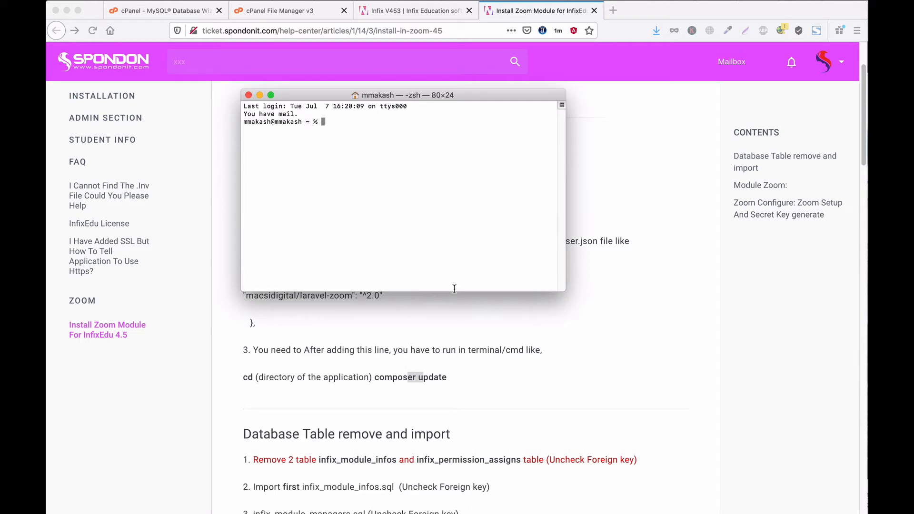
type("ssh uxseven")
key("Return")
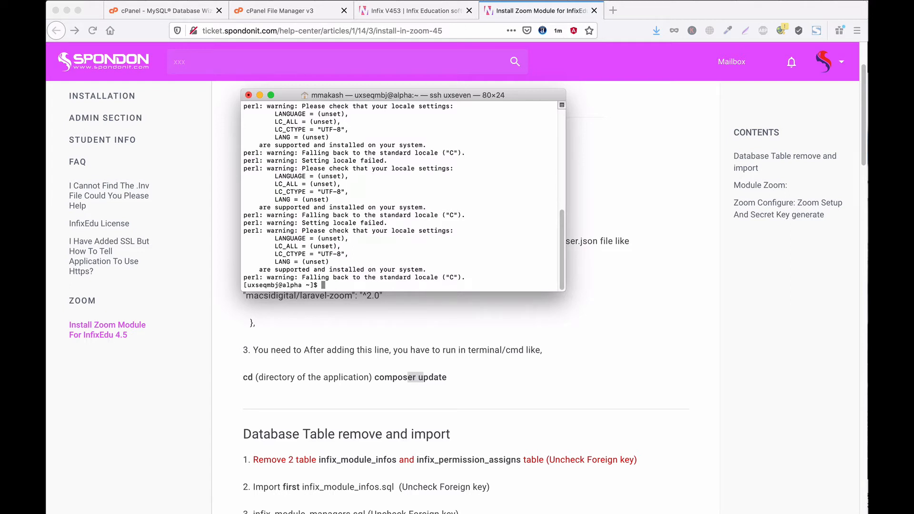
type("cd www/infix451")
key("Return")
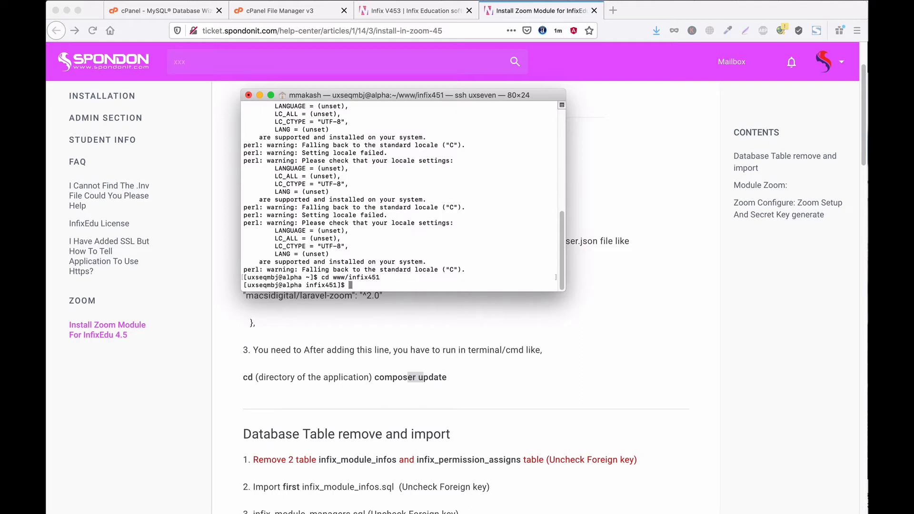
Check the InfixEdu site's folder in its browser address and list the infix451 directory contents in the SSH session
left_click(278, 12)
left_click(418, 12)
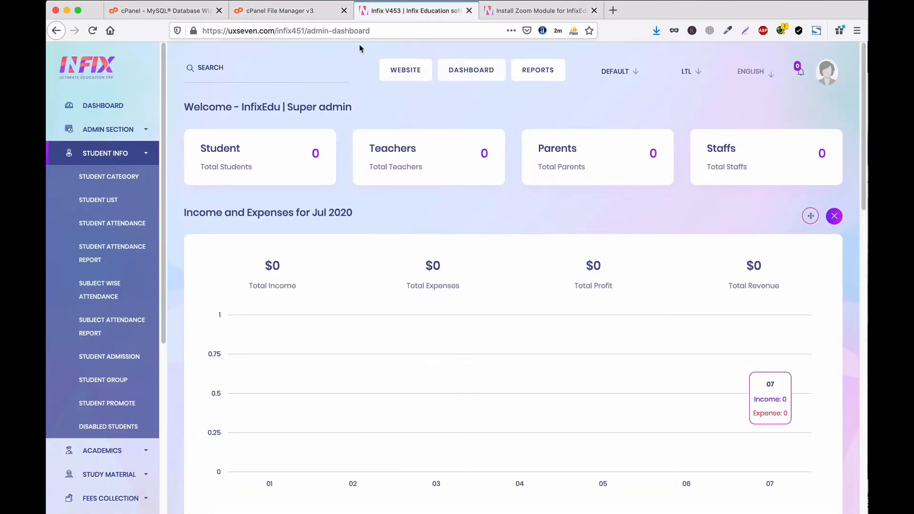
key("super+Tab")
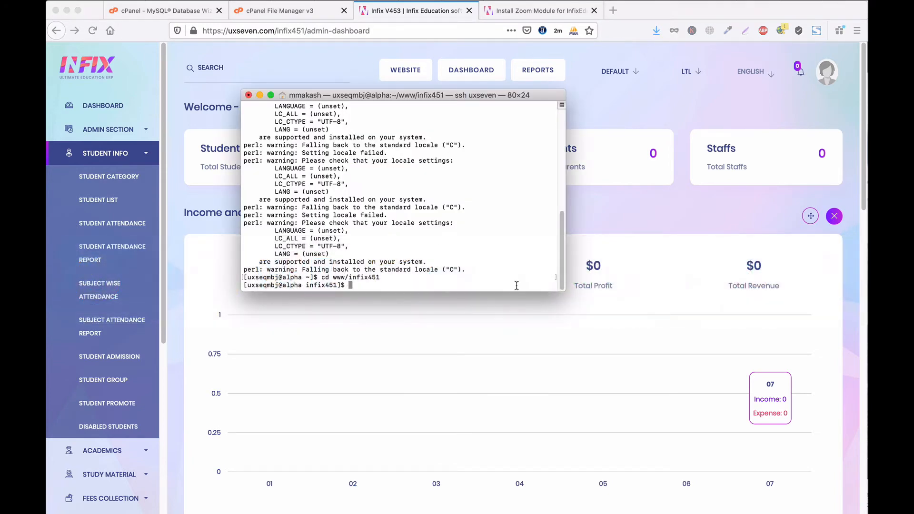
type("ls")
key("Return")
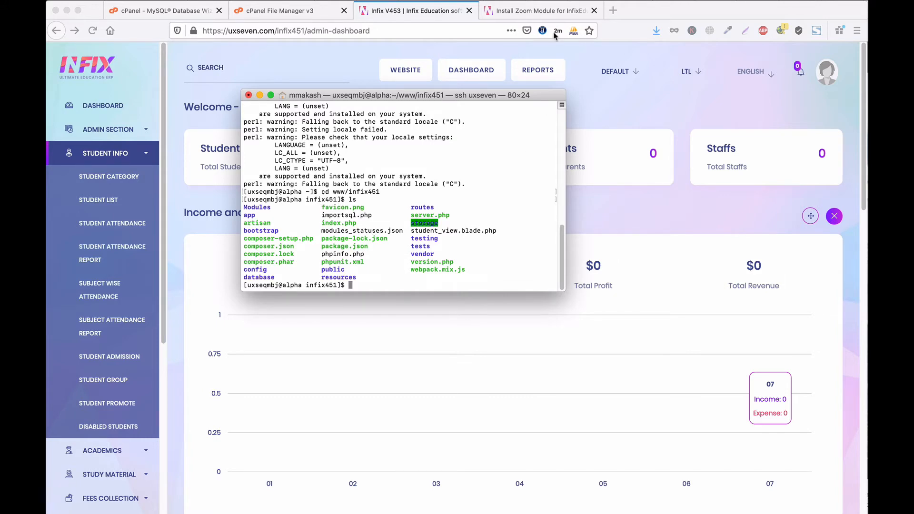
Copy the composer update command from step 3 of the Zoom module article and run it in the infix451 directory over SSH
left_click(547, 14)
left_click(382, 391)
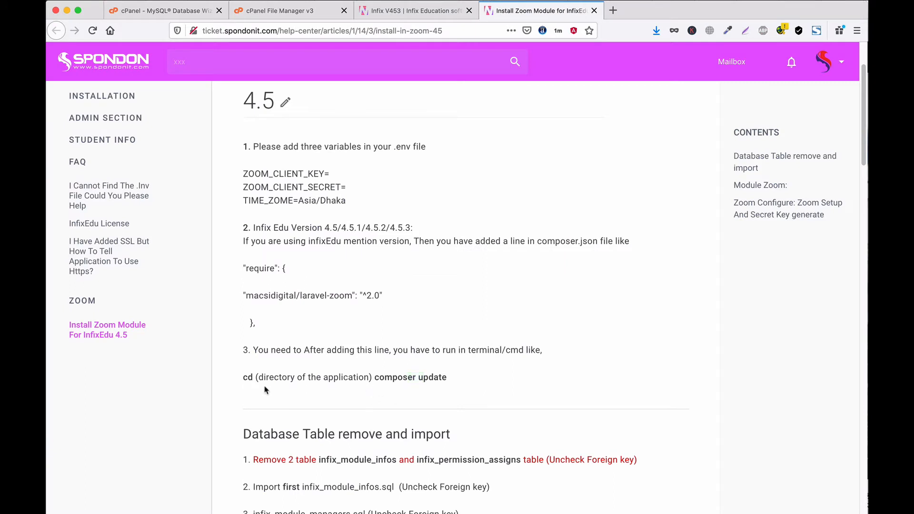
left_click_drag(244, 381, 375, 378)
key("super+c")
left_click(261, 380)
left_click(389, 379)
left_click(460, 383)
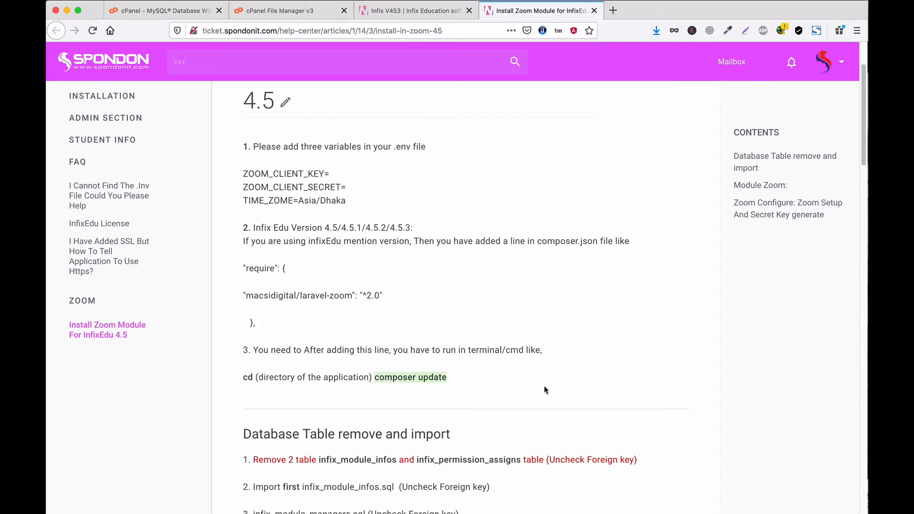
key("super+Tab")
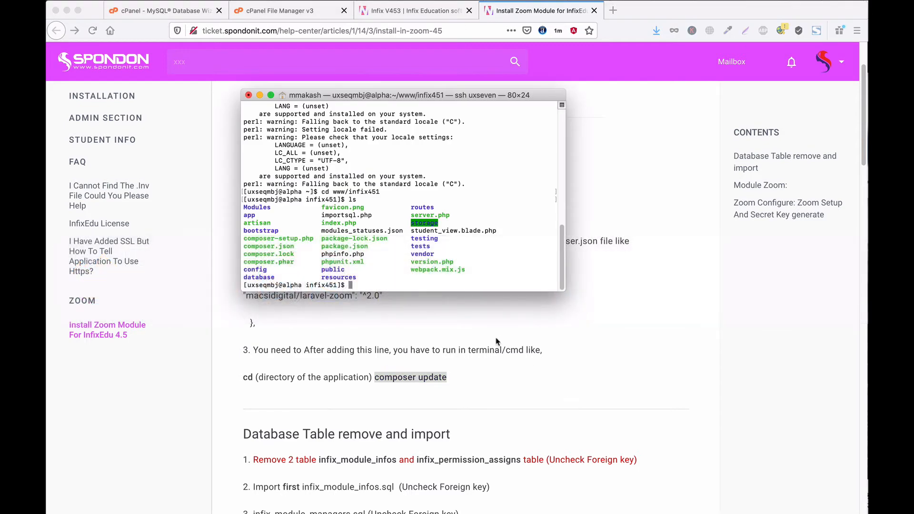
key("super+v")
key("Return")
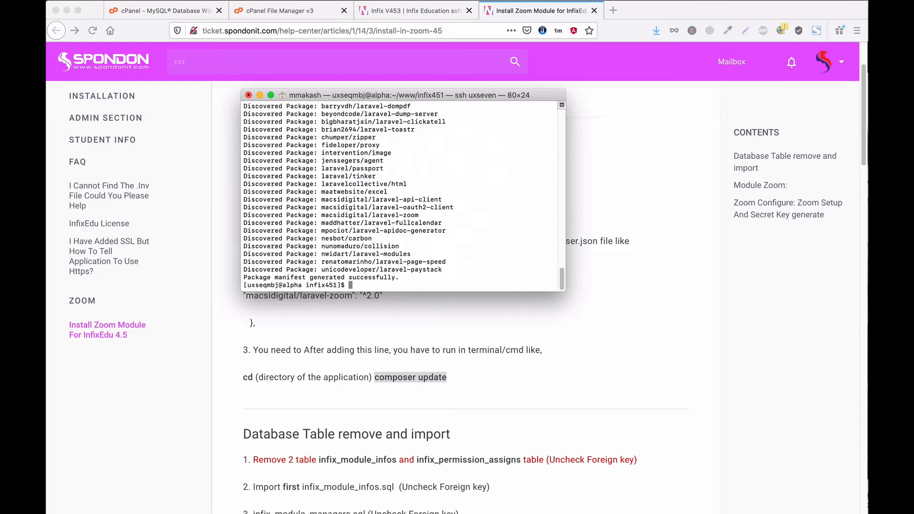
Check the end of the composer output, exit the SSH session, and switch back to the Zoom module article in Firefox
left_click_drag(251, 278, 401, 279)
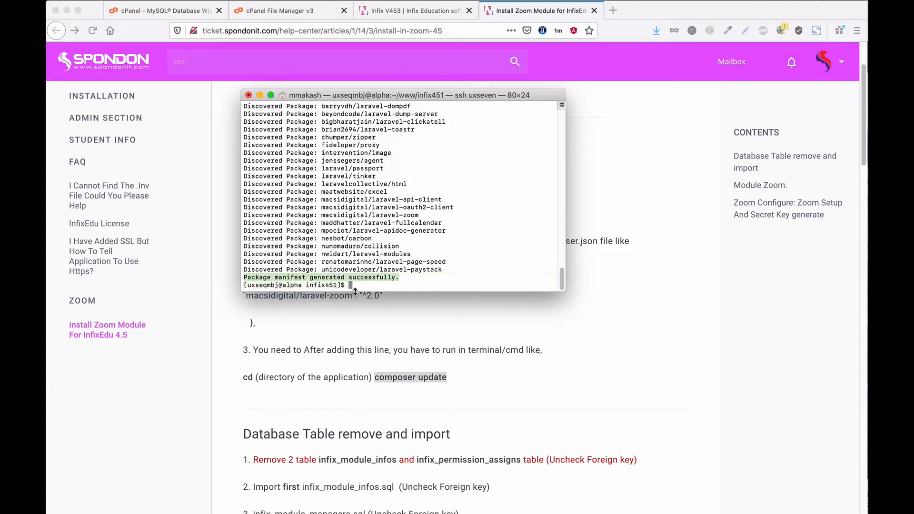
left_click(381, 289)
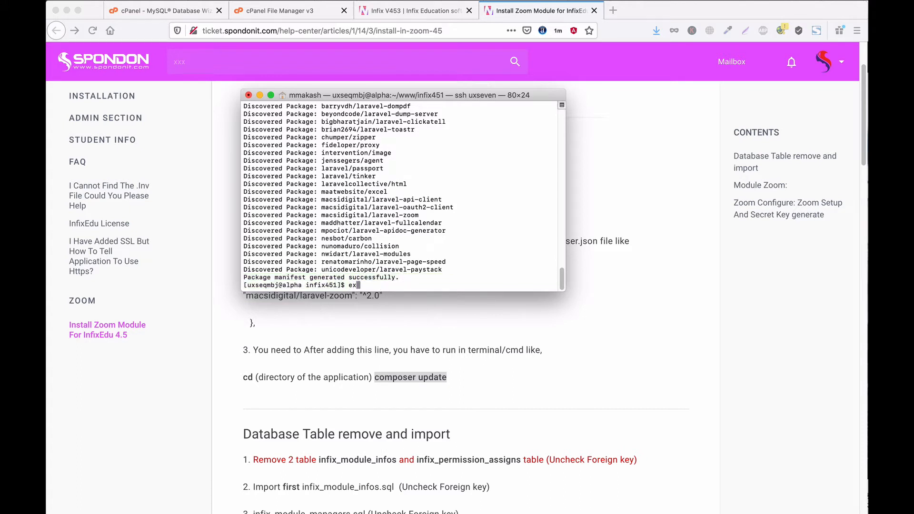
type("exit")
key("Return")
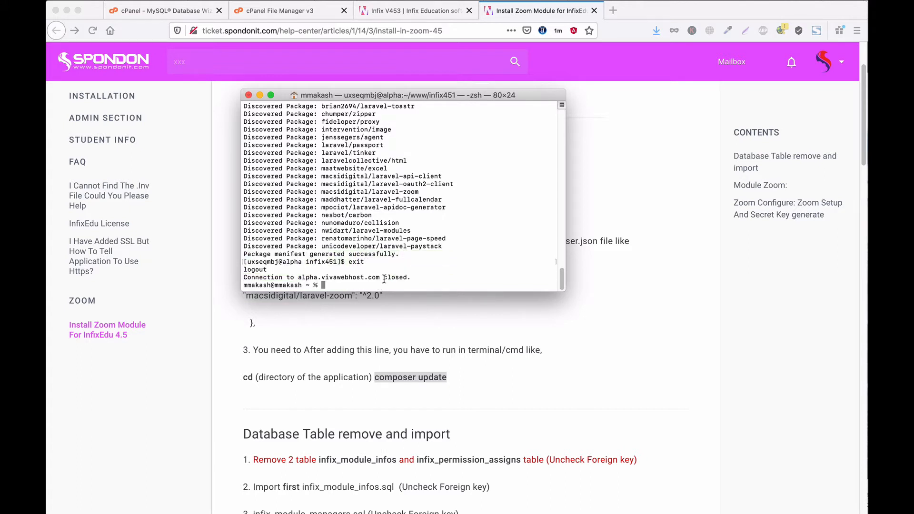
key("super+Tab")
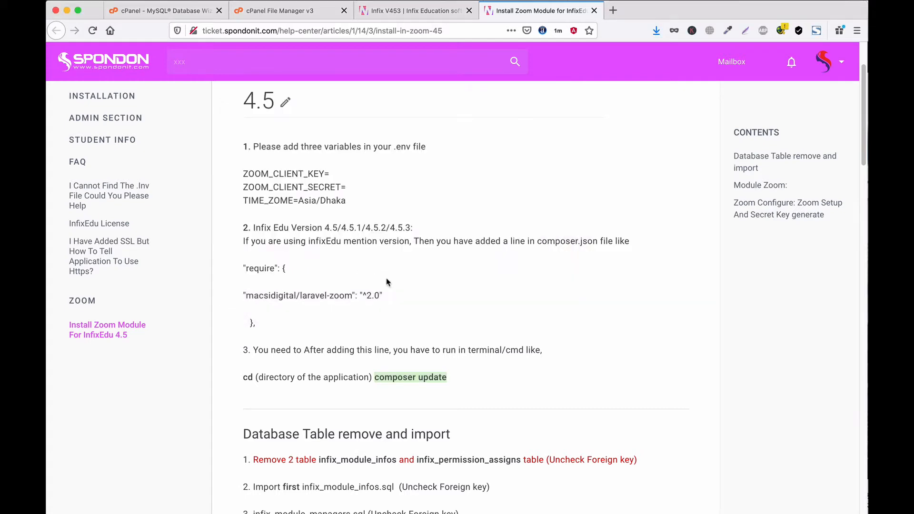
left_click(502, 268)
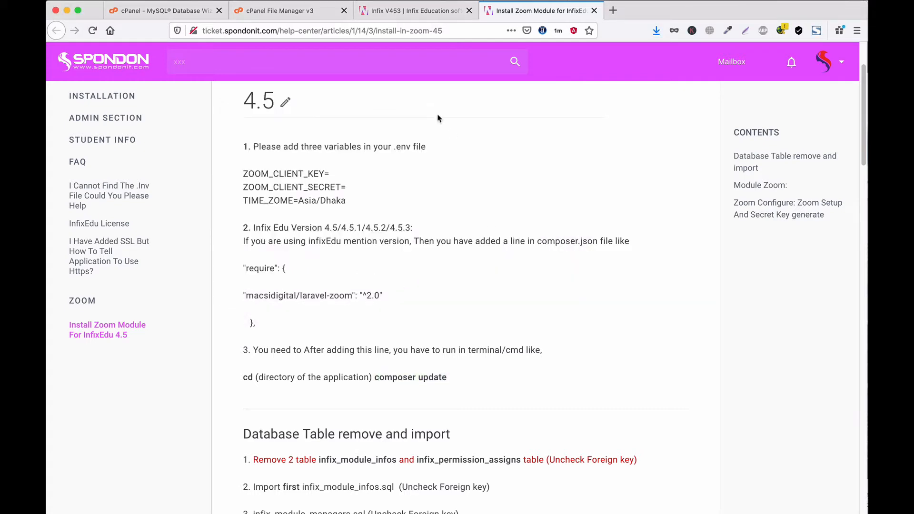
Open the Modules folder of infix451 in the cPanel File Manager and open its file upload page
left_click(305, 12)
scroll(271, 245, "up", 2)
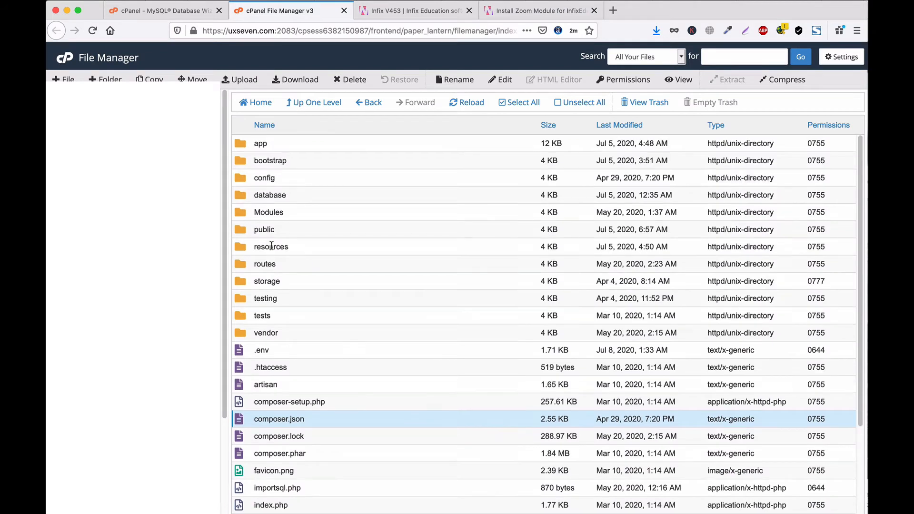
left_click(247, 213)
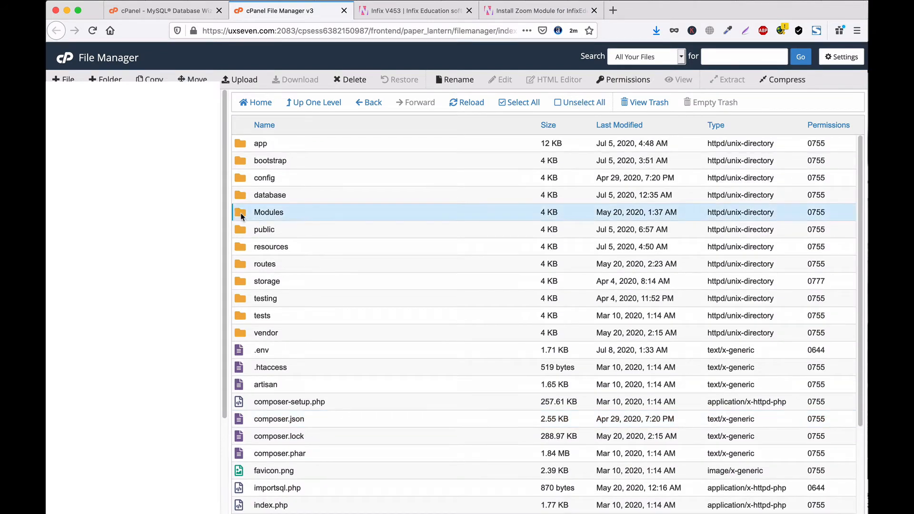
double_click(248, 213)
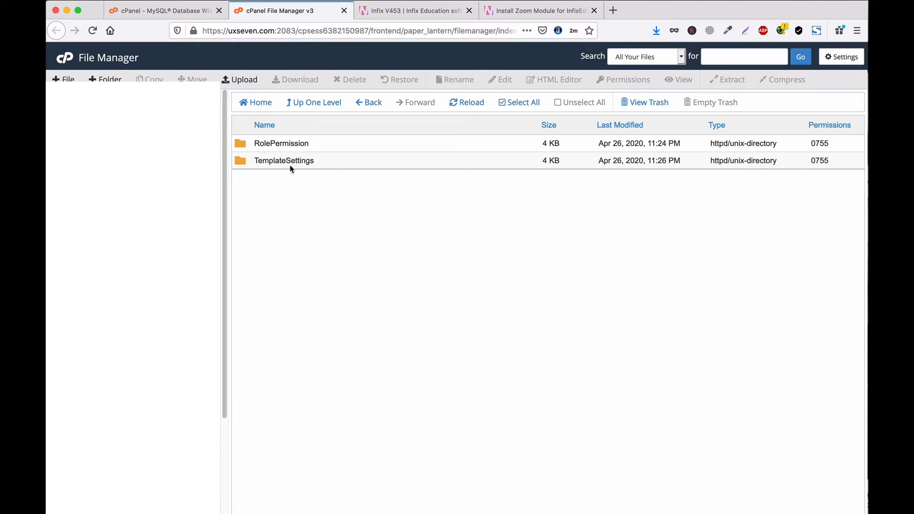
left_click(242, 81)
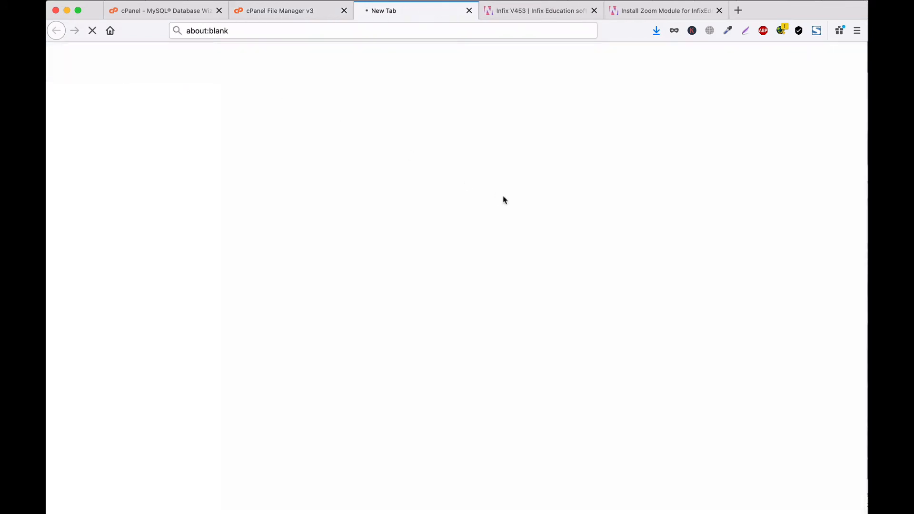
Switch to Finder and preview Online Doc Link.txt in the Zoom Module For infixEdu v4.5 folder
key("super+Tab")
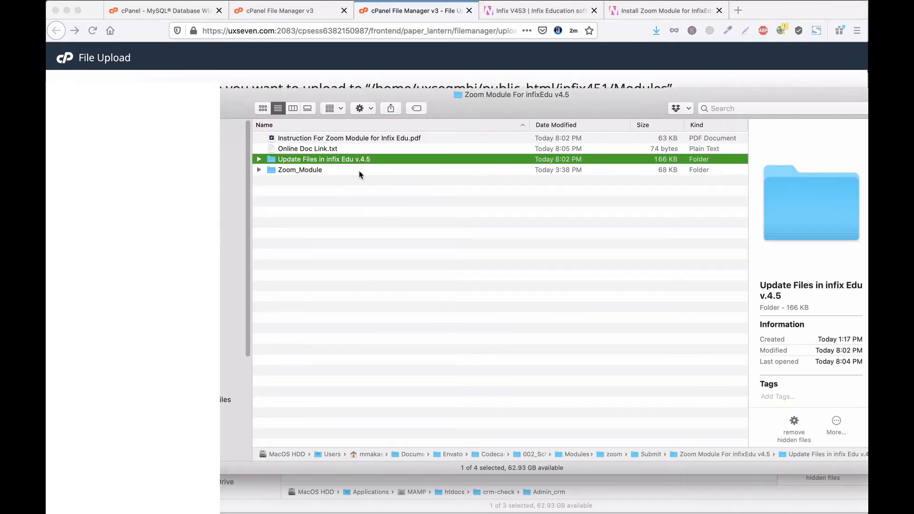
key("Up")
key("Up")
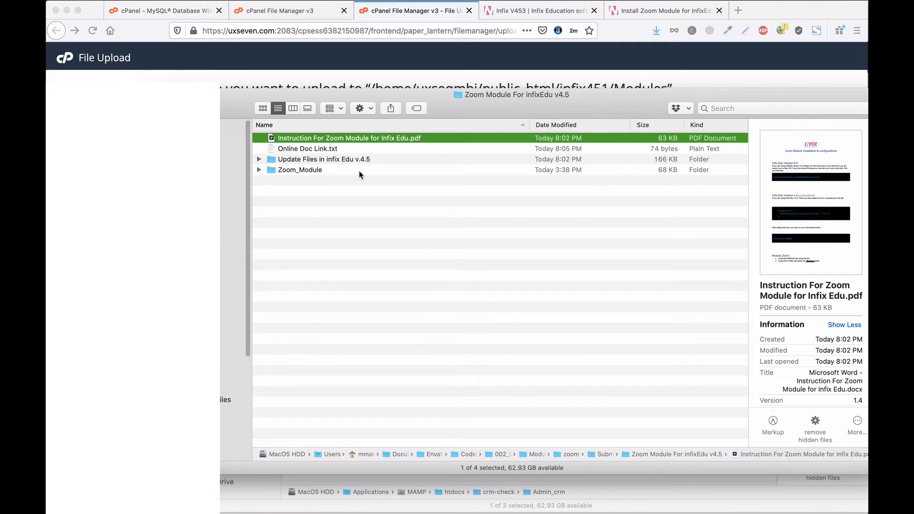
key("Down")
key("space")
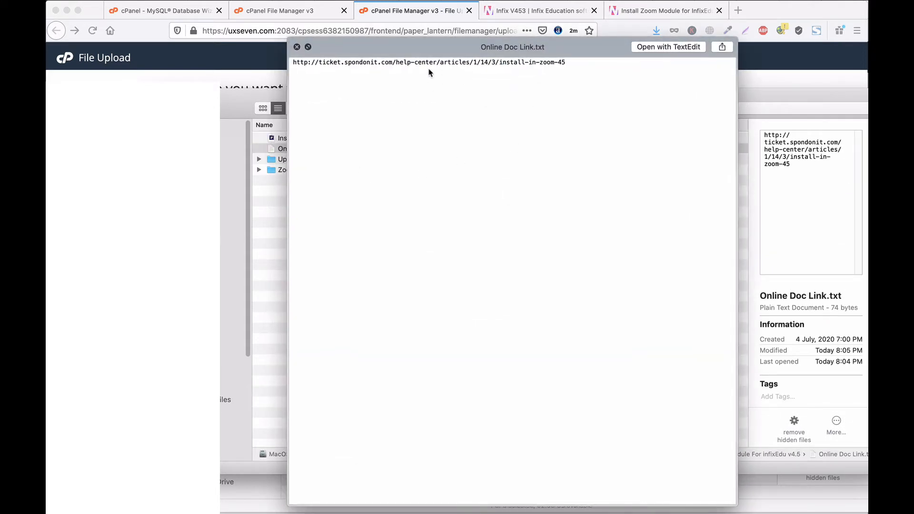
key("space")
Expand the Update Files in infix Edu v.4.5 folder and look over Replace_files.zip and the sql folder
key("Down")
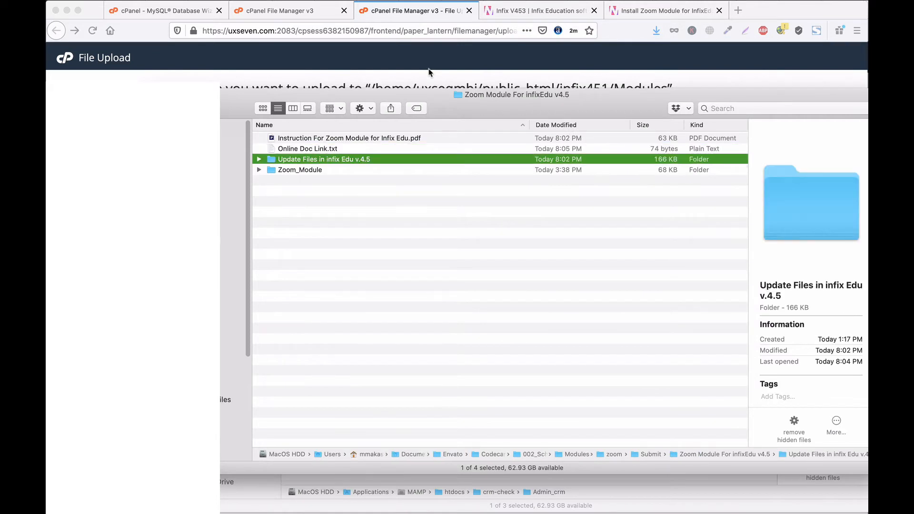
key("Right")
key("Down")
key("Down")
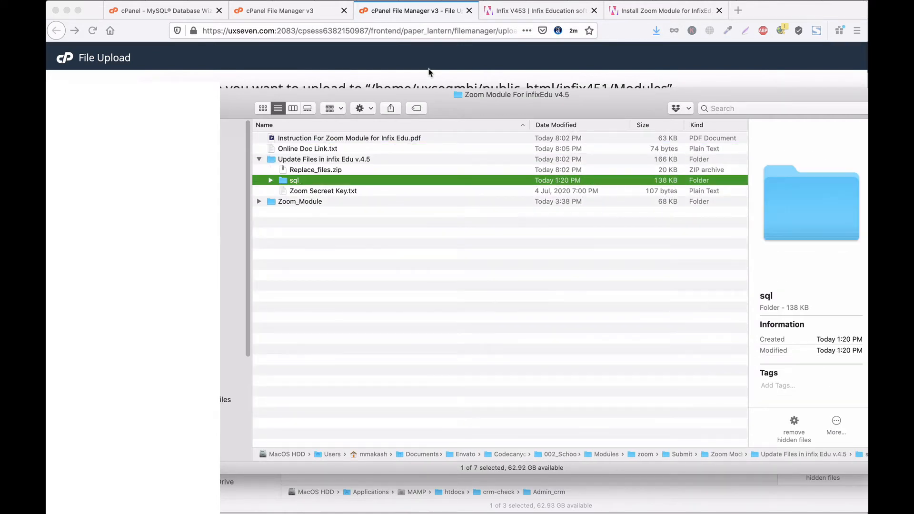
key("Up")
key("Down")
key("Up")
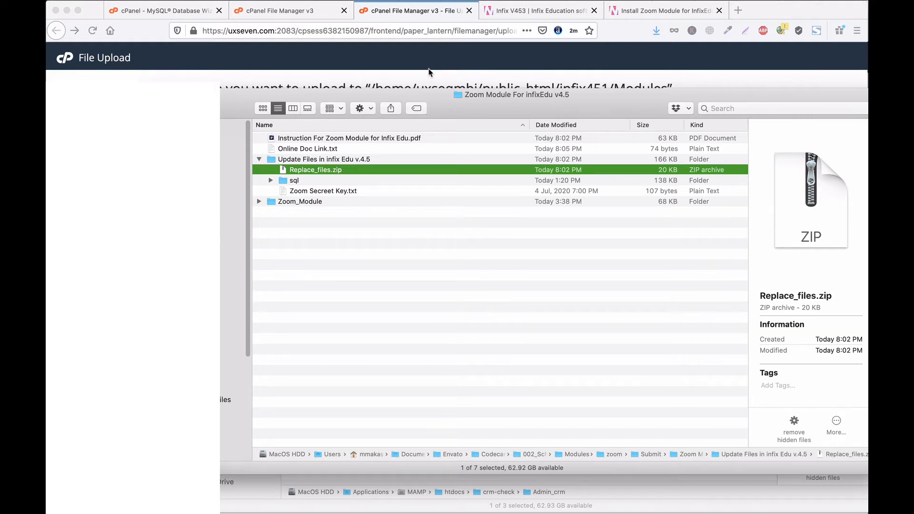
key("Down")
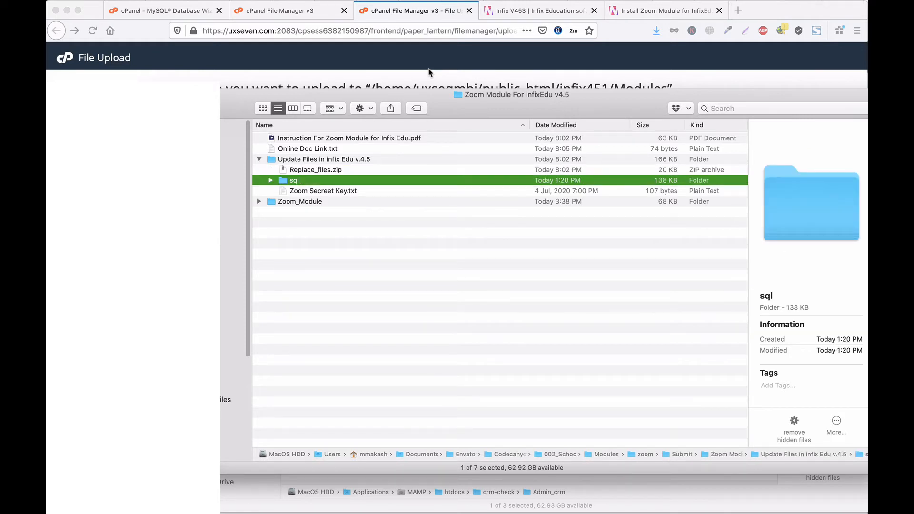
Preview Zoom Secreet Key.txt to check the .env variables, and return to the Modules upload page in Firefox
key("Down")
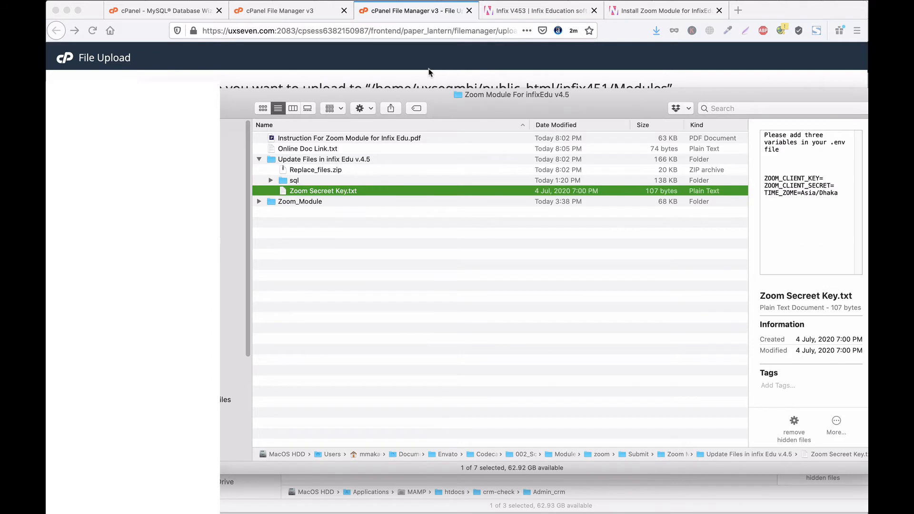
key("space")
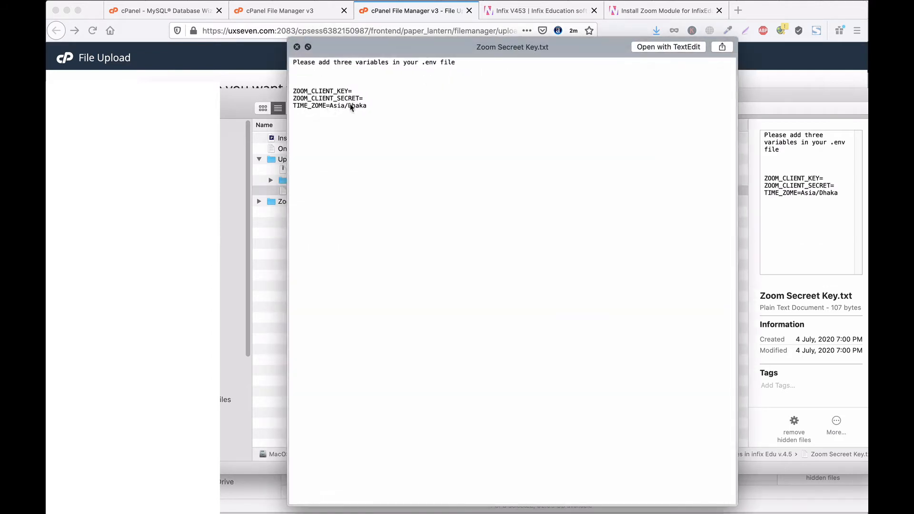
key("space")
key("Up")
key("Up")
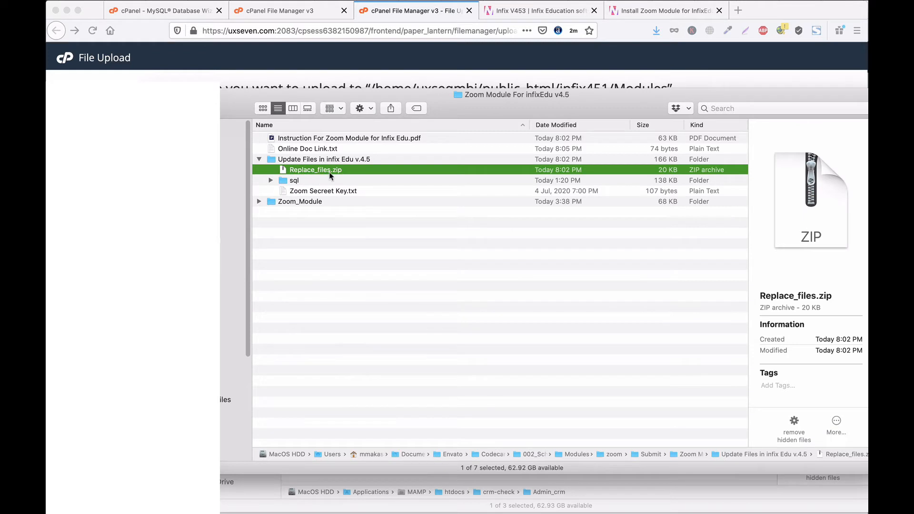
key("Escape")
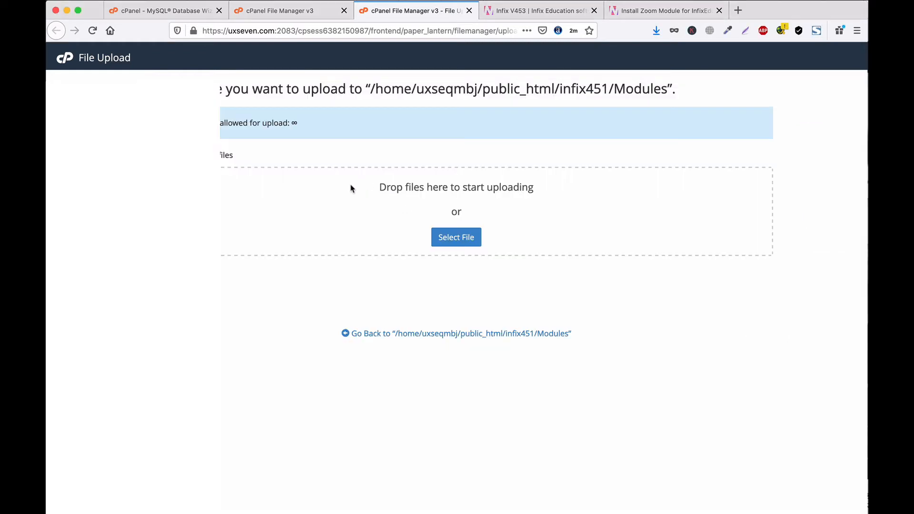
Upload Zoom.zip from the Zoom_Module folder in Finder to the infix451/Modules folder, and close the upload page
left_click(299, 12)
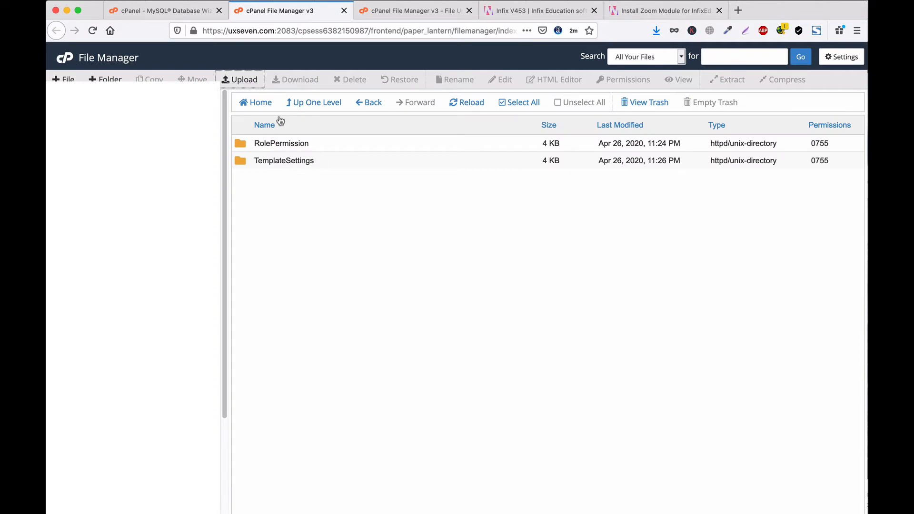
left_click(410, 11)
key("super+Tab")
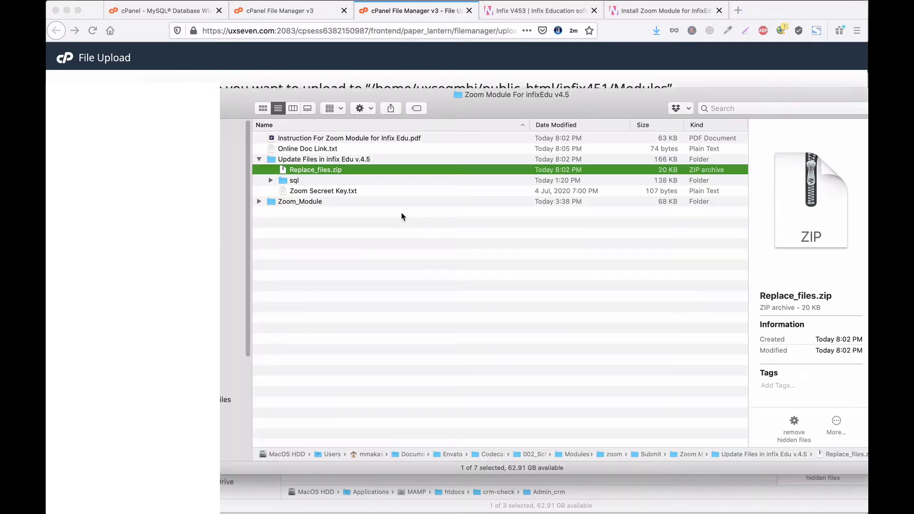
left_click(259, 202)
left_click_drag(306, 214, 455, 239)
key("super+Tab")
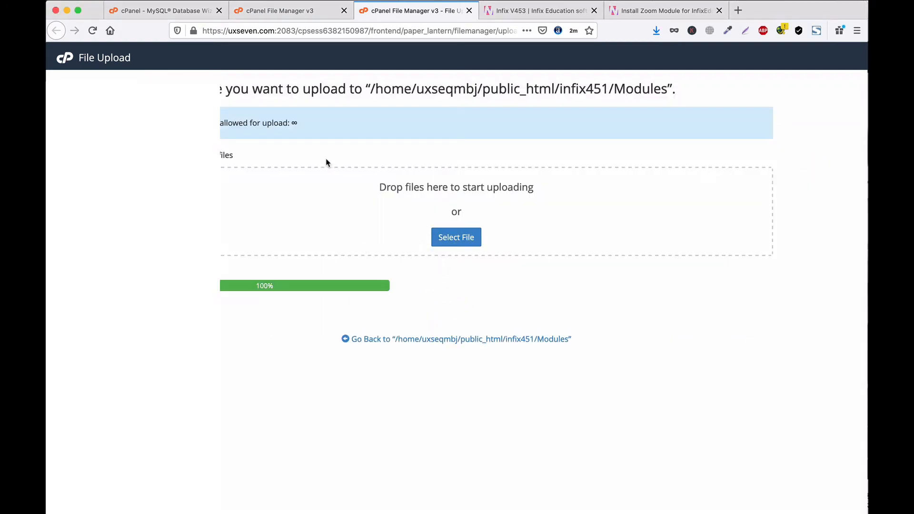
left_click(469, 11)
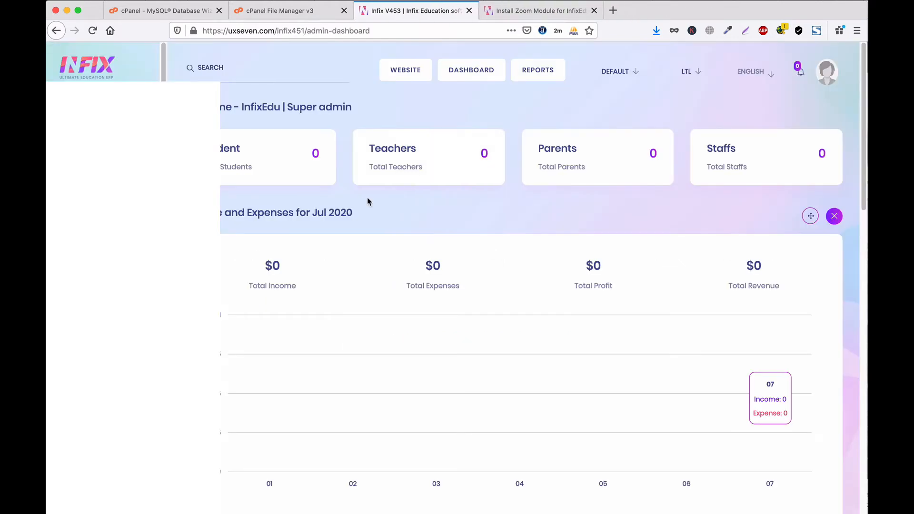
Extract Zoom.zip into /public_html/infix451/Modules in the File Manager and refresh the file list
left_click(286, 10)
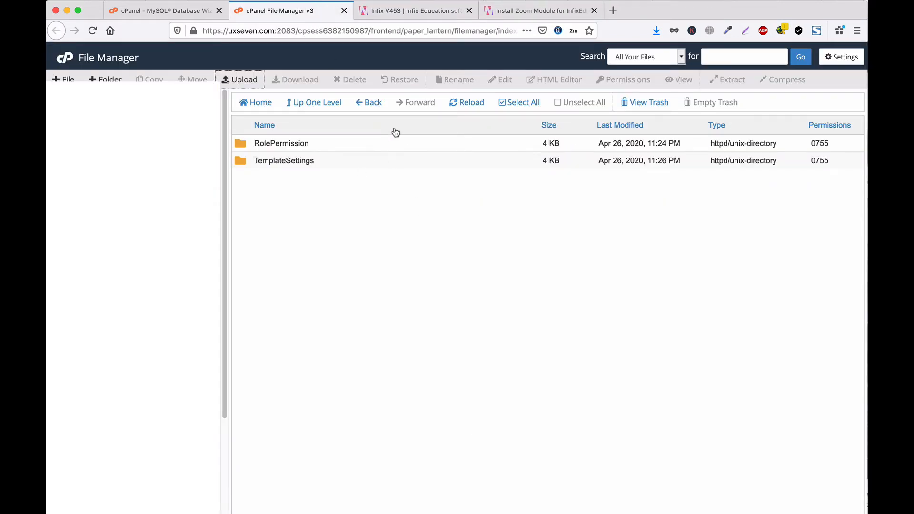
left_click(465, 104)
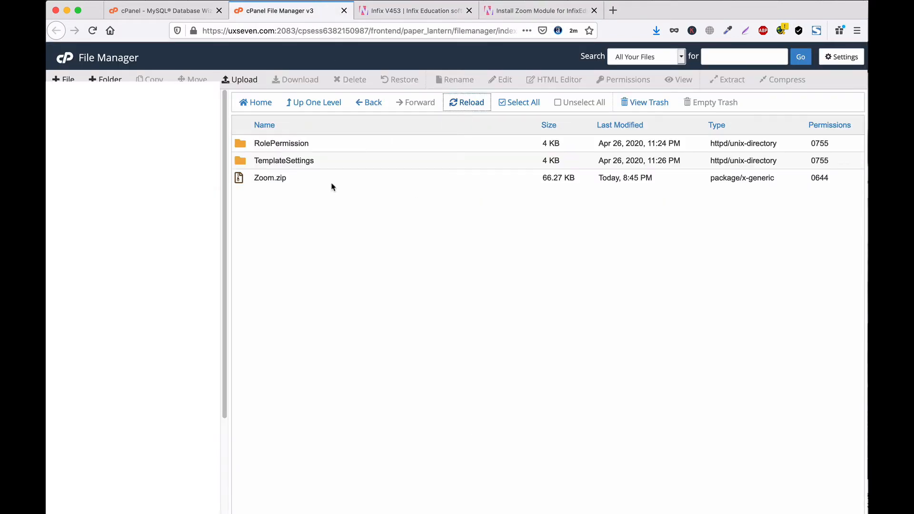
left_click(238, 179)
left_click(726, 80)
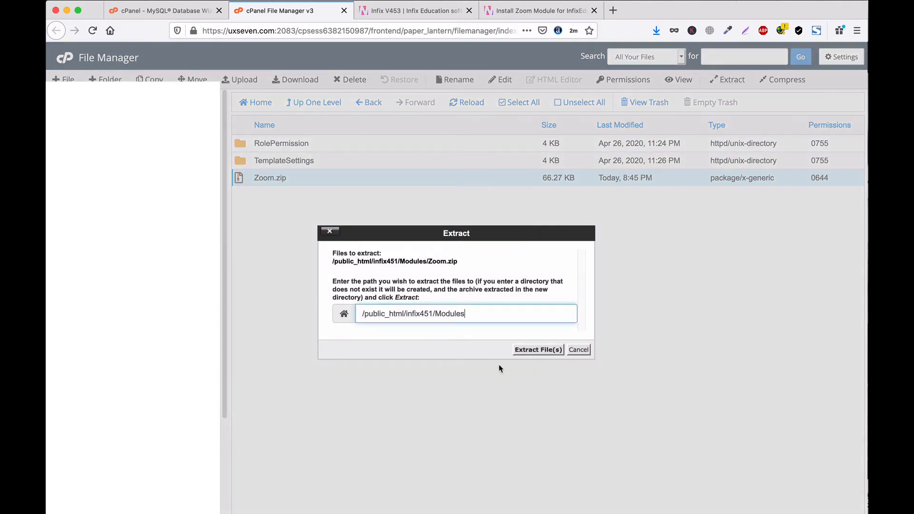
left_click(538, 350)
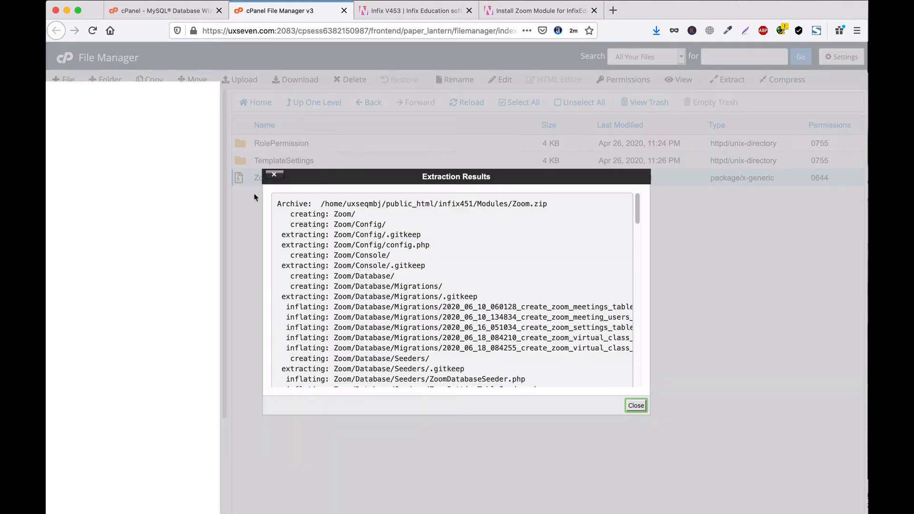
left_click(635, 405)
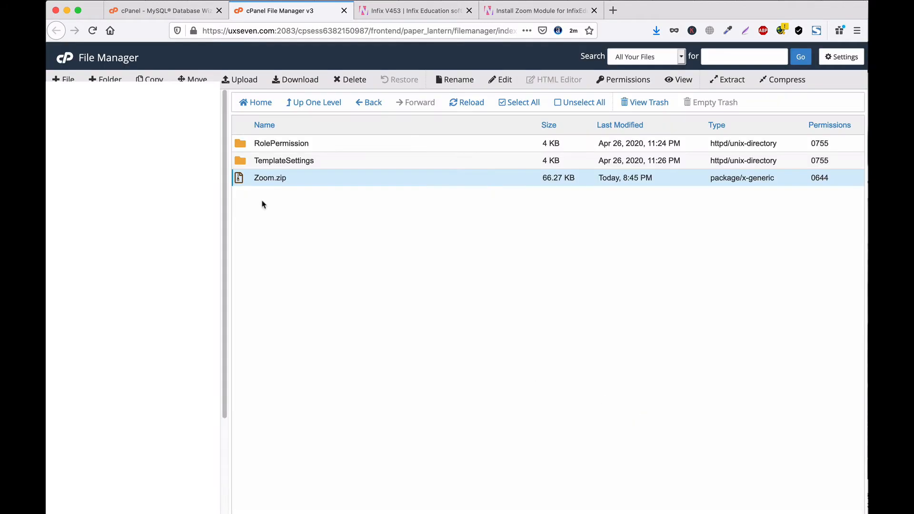
left_click(479, 109)
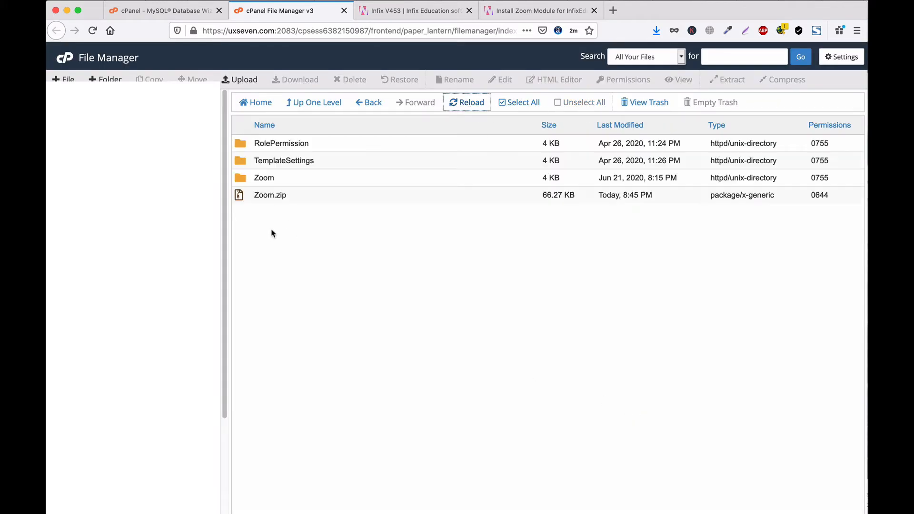
Delete Zoom.zip from the Modules folder and open the extracted Zoom folder to check its contents
left_click(239, 200)
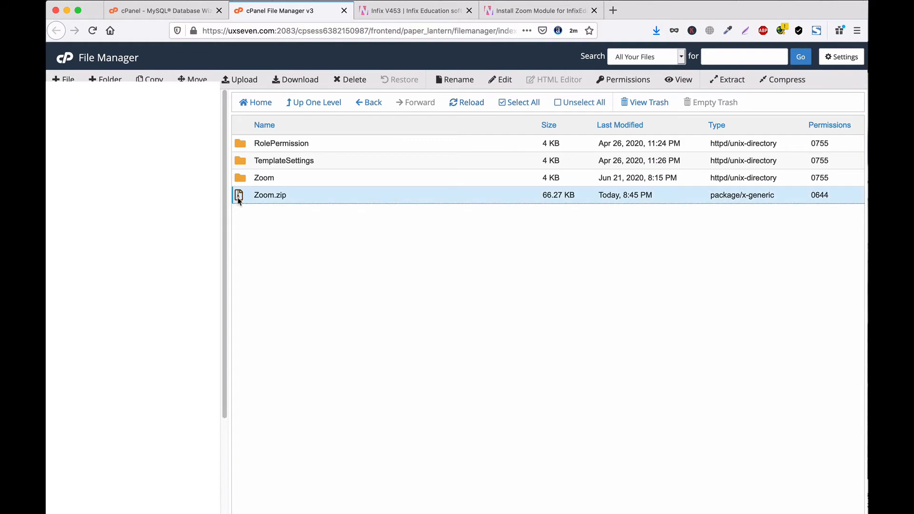
left_click(357, 80)
left_click(342, 296)
left_click(547, 329)
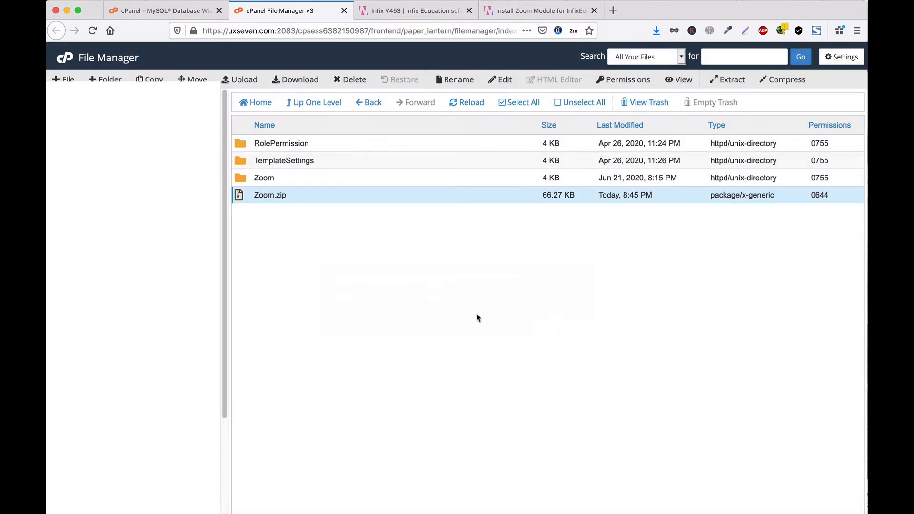
double_click(247, 180)
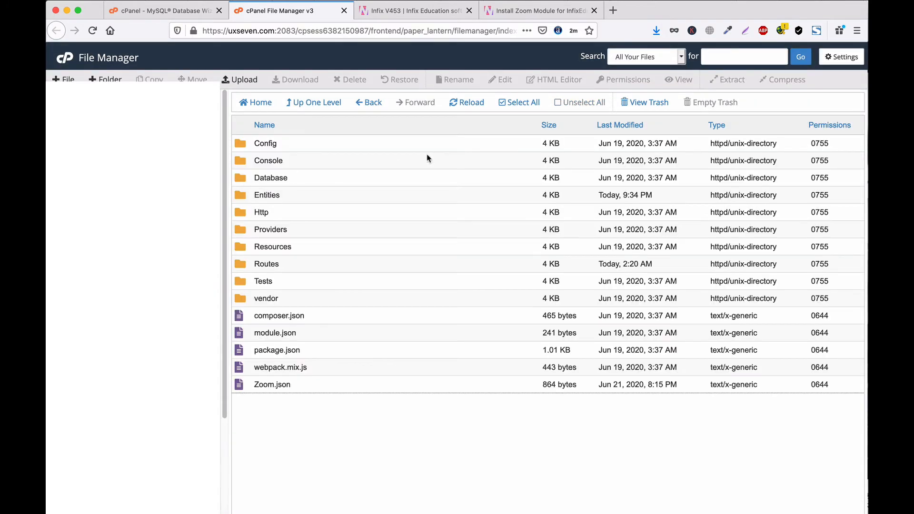
Return to the infix451 folder and upload Replace_files.zip from the Update Files in infix Edu v.4.5 folder there
left_click(312, 104)
left_click(312, 104)
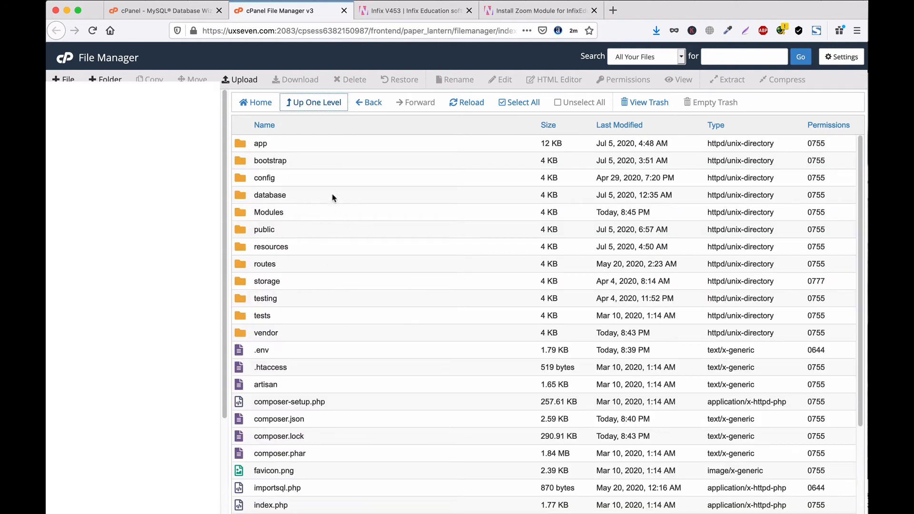
scroll(374, 291, "down", 5)
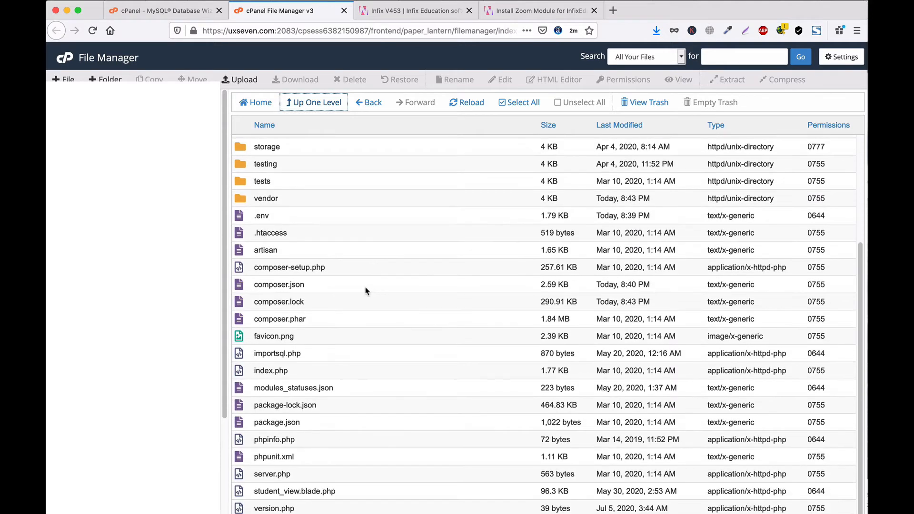
scroll(389, 282, "up", 5)
left_click(240, 80)
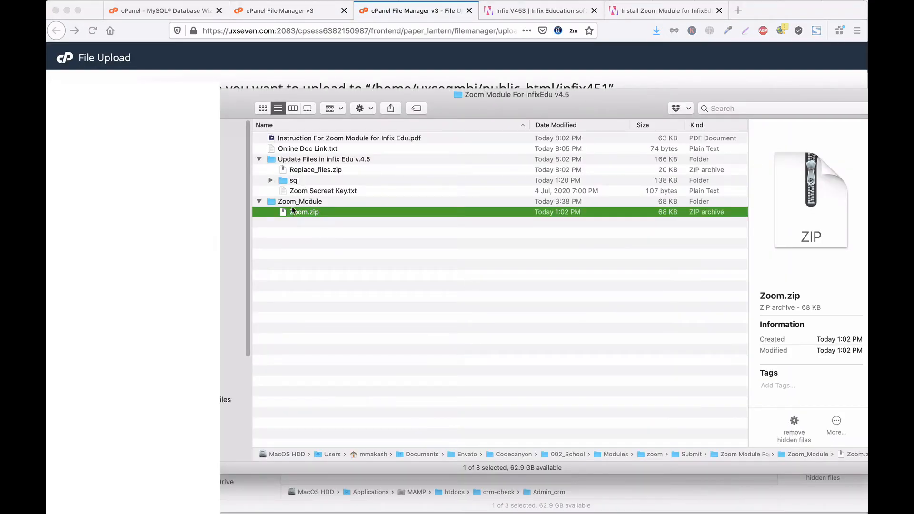
left_click(307, 171)
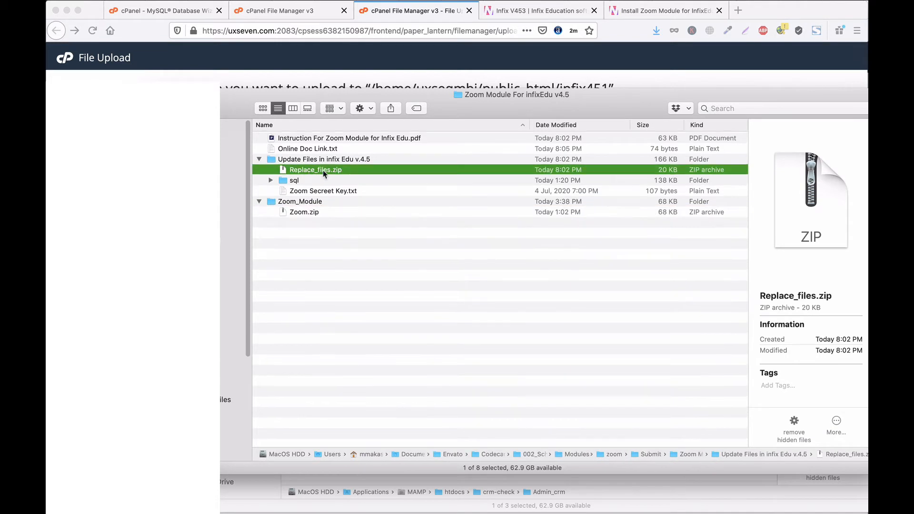
left_click_drag(323, 170, 455, 238)
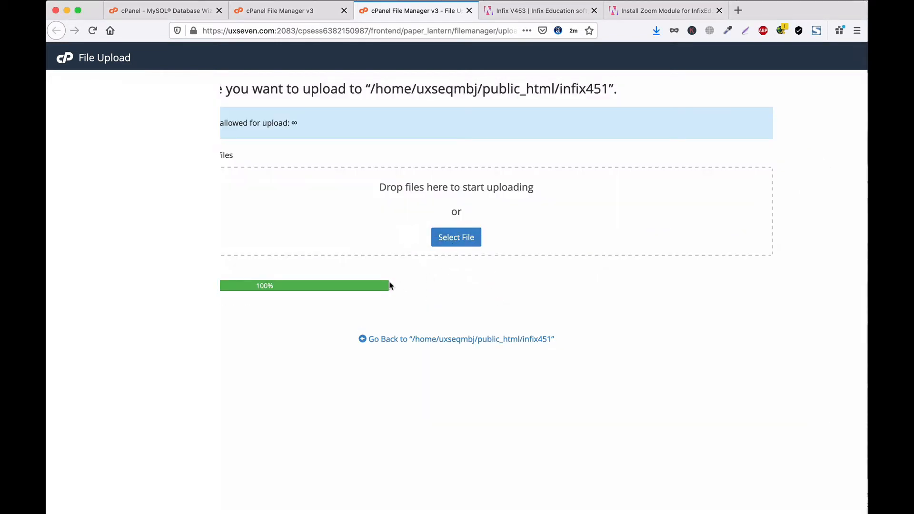
left_click(470, 11)
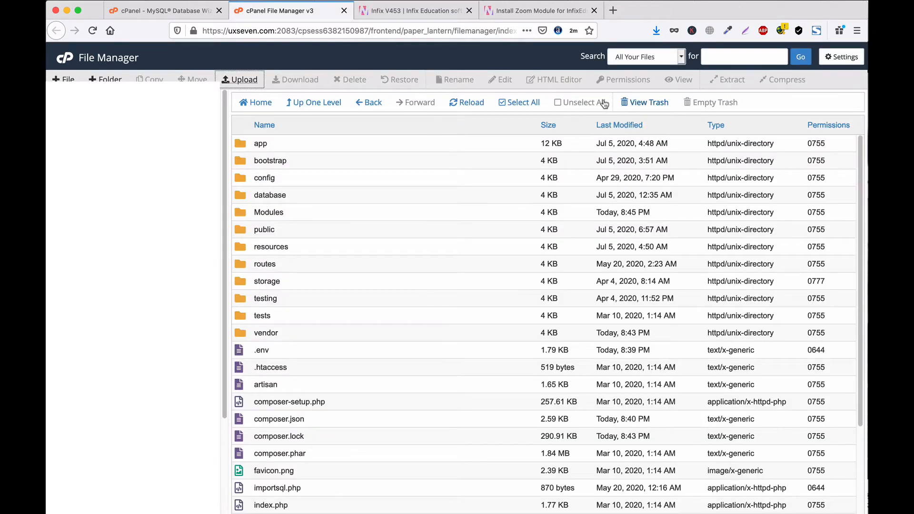
Refresh the infix451 file list, extract Replace_files.zip into /public_html/infix451, and refresh the list again
left_click(524, 102)
left_click(467, 103)
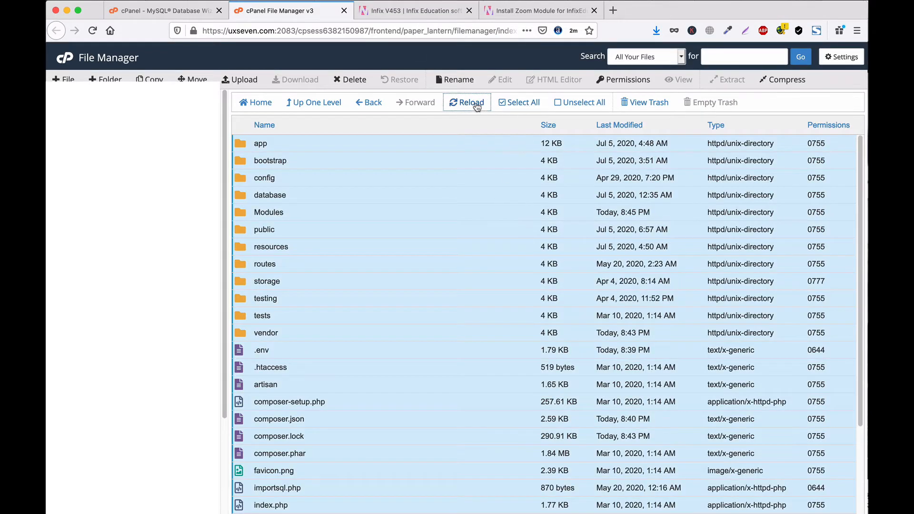
scroll(351, 310, "down", 4)
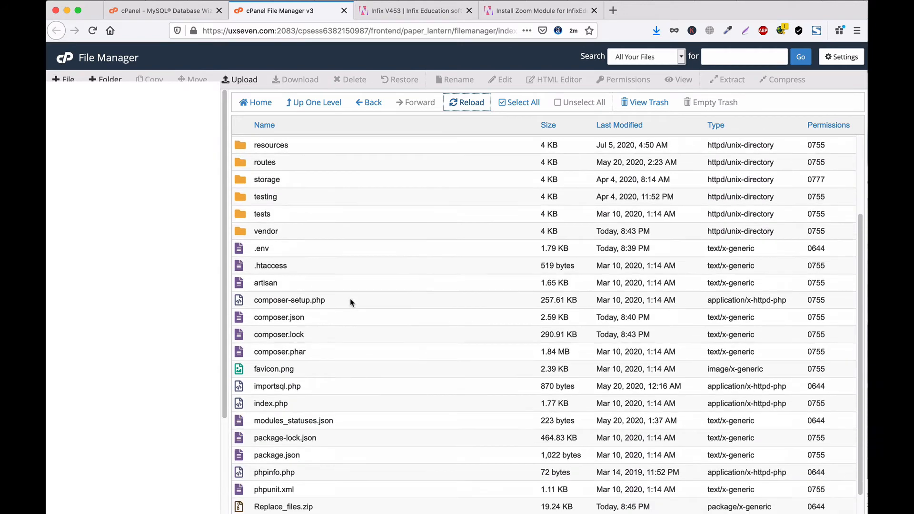
left_click(241, 508)
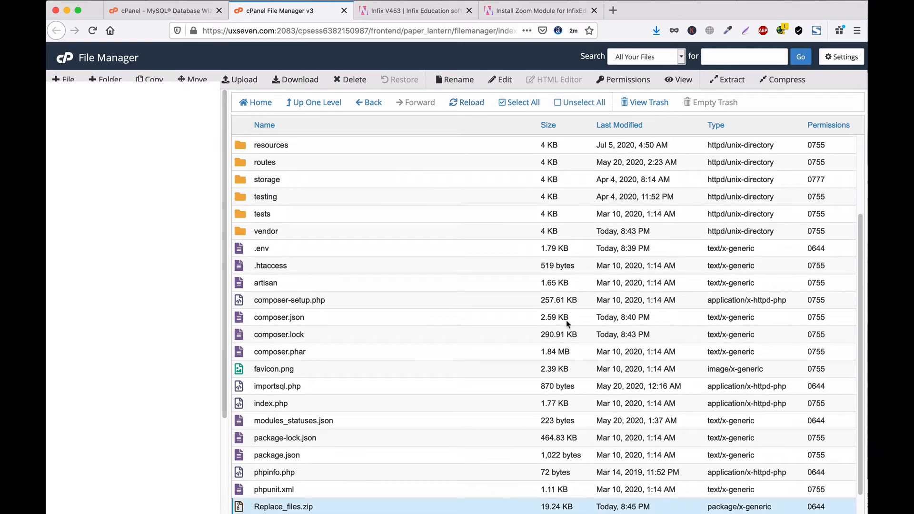
left_click(729, 80)
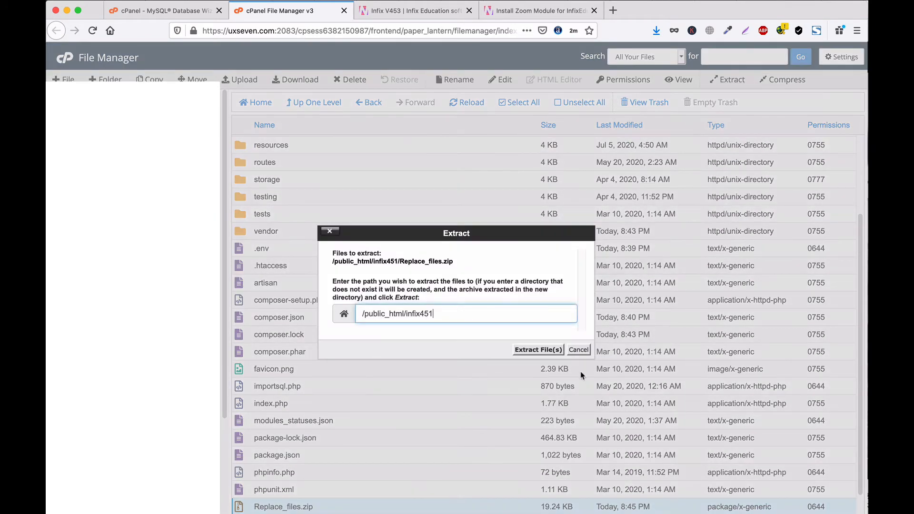
left_click(540, 354)
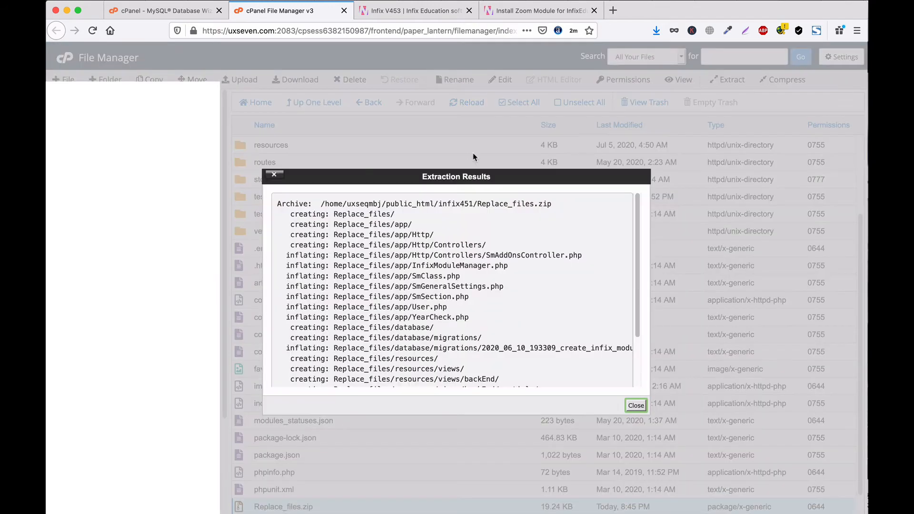
left_click(636, 405)
left_click(478, 108)
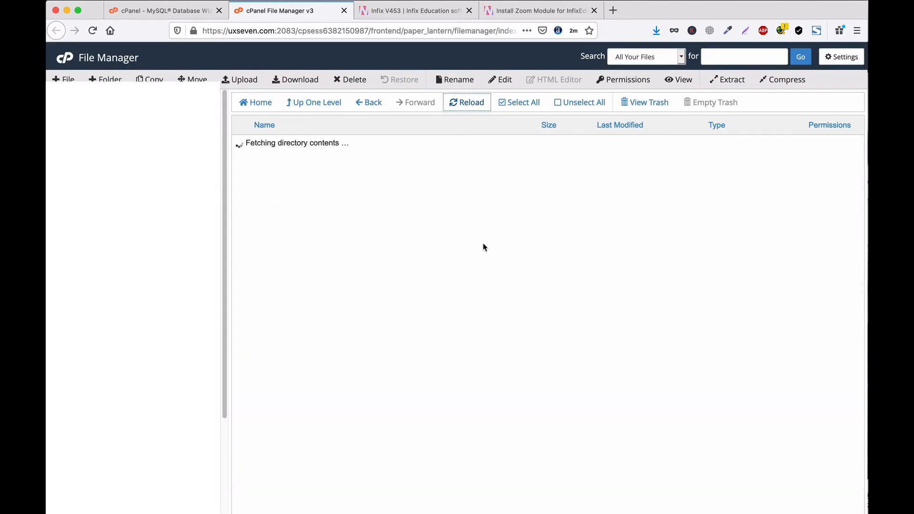
Move the app, database and resources folders from Replace_files to /public_html/infix451/, and return to the infix451 folder
double_click(243, 247)
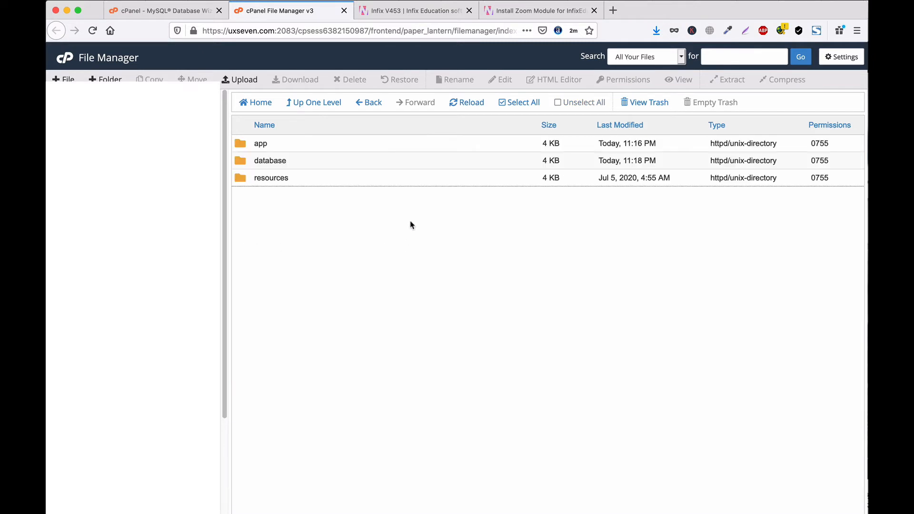
left_click(524, 103)
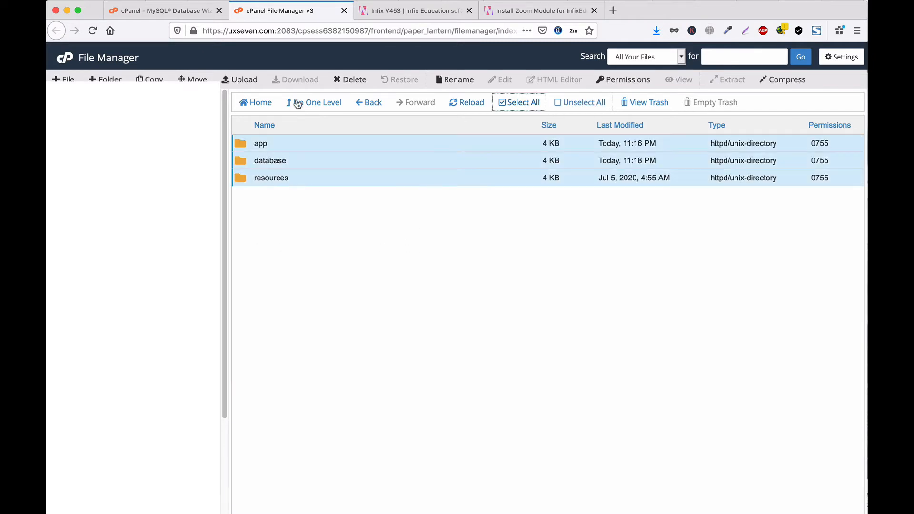
left_click(193, 80)
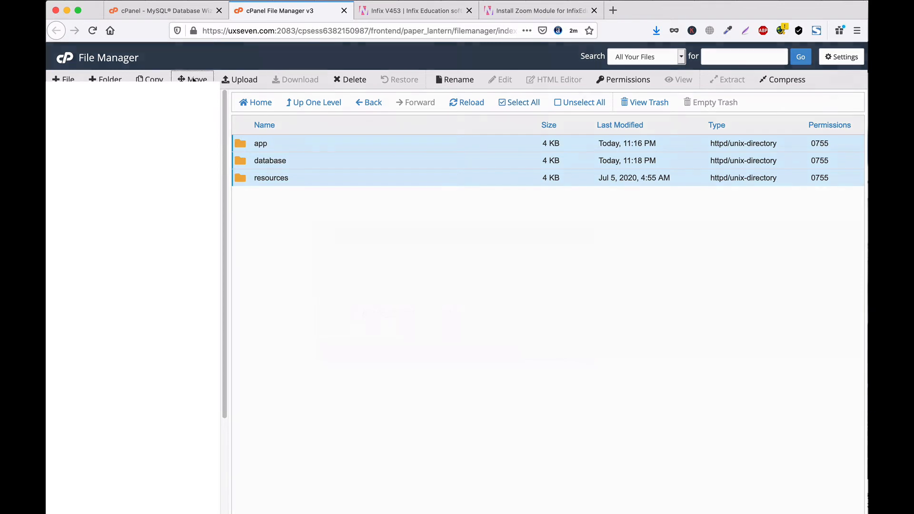
left_click_drag(436, 315, 579, 327)
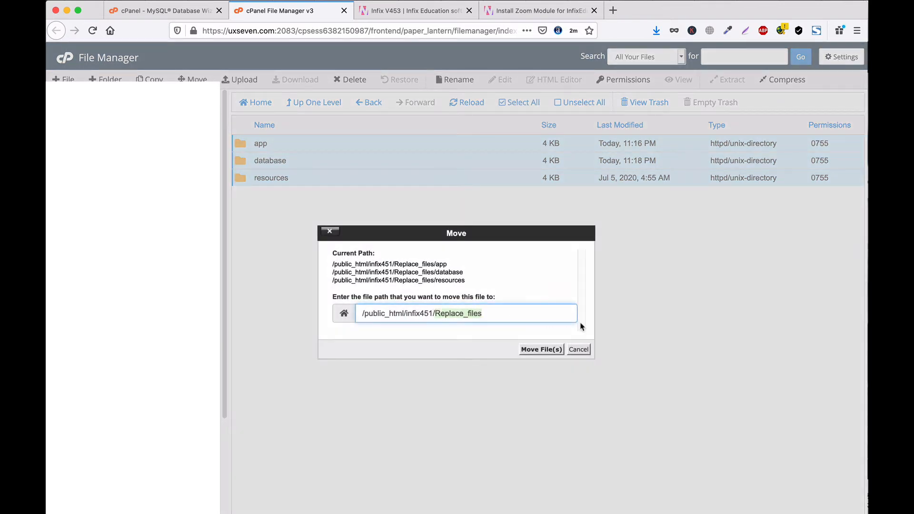
key("BackSpace")
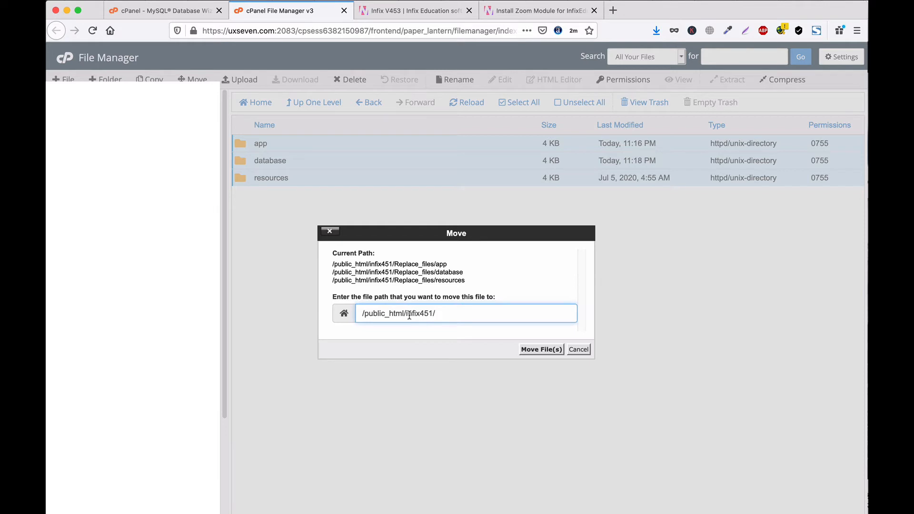
left_click(540, 349)
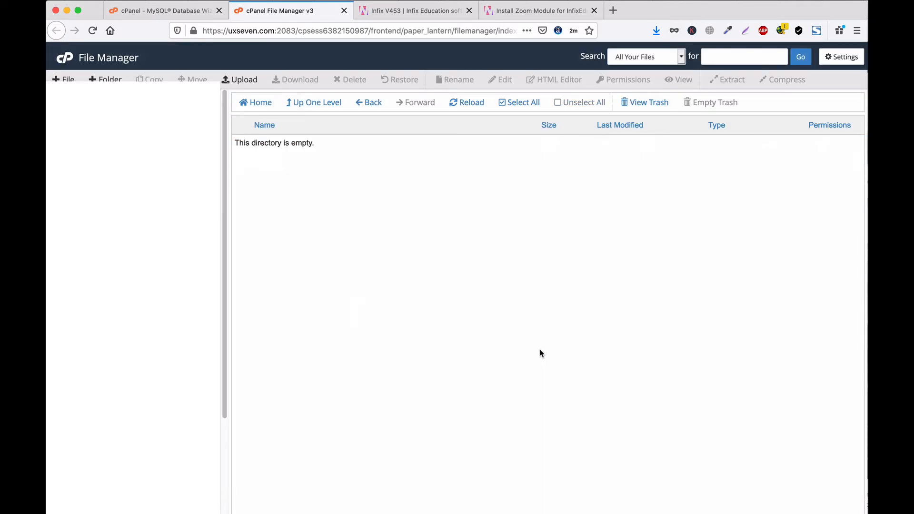
left_click(314, 108)
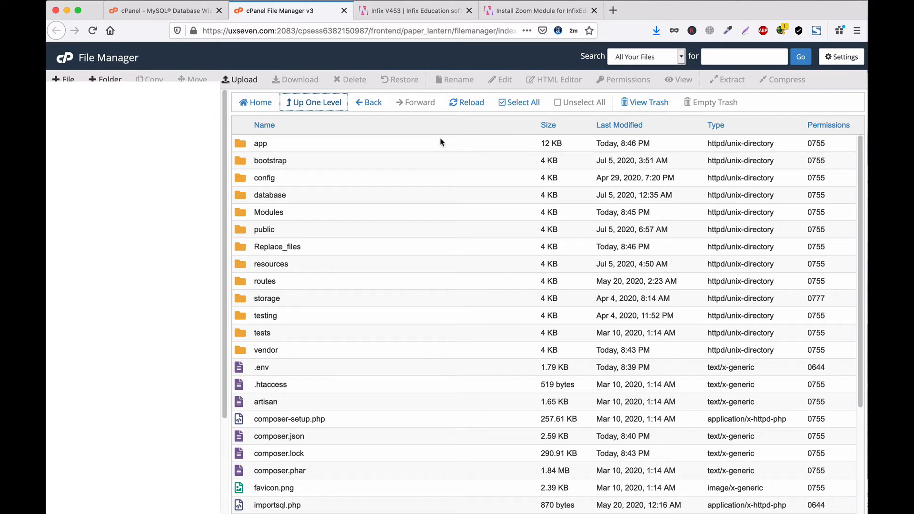
Read the Database Table remove and import section of the Spondonit Zoom module help article
left_click(538, 10)
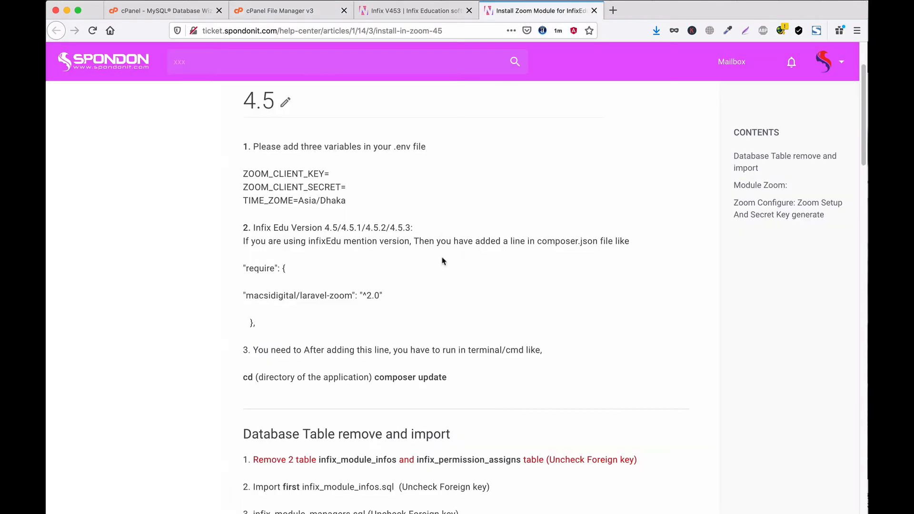
scroll(408, 262, "down", 5)
scroll(408, 262, "down", 1)
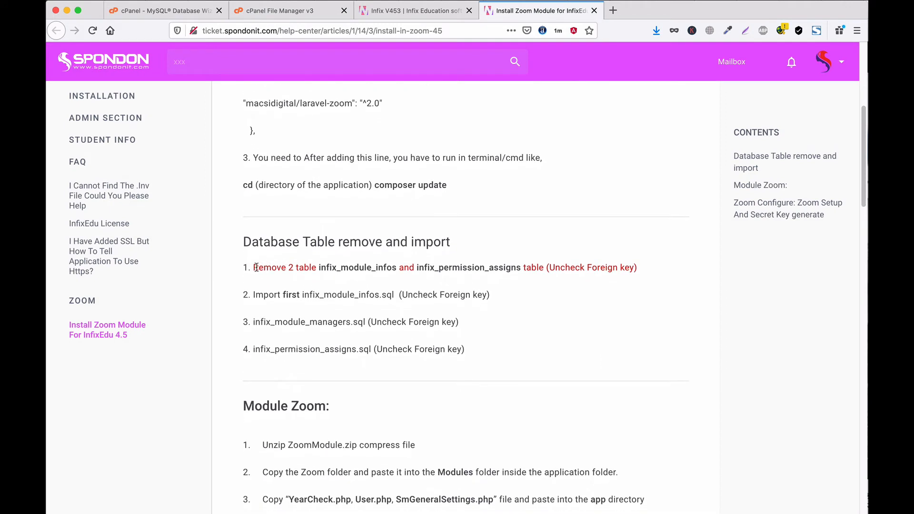
left_click_drag(256, 268, 316, 269)
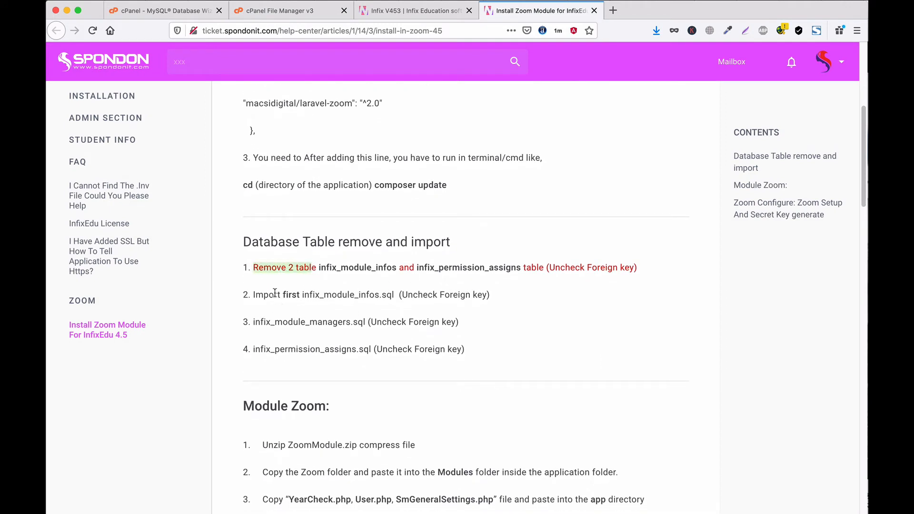
Review the SQL files listed for import, return to the cPanel home page and open phpMyAdmin on the infix451 database
left_click_drag(280, 294, 342, 352)
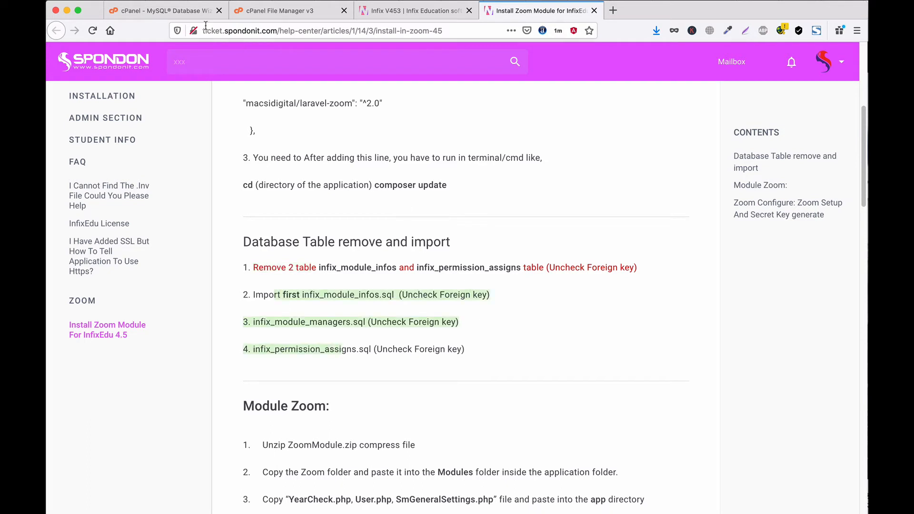
left_click(153, 12)
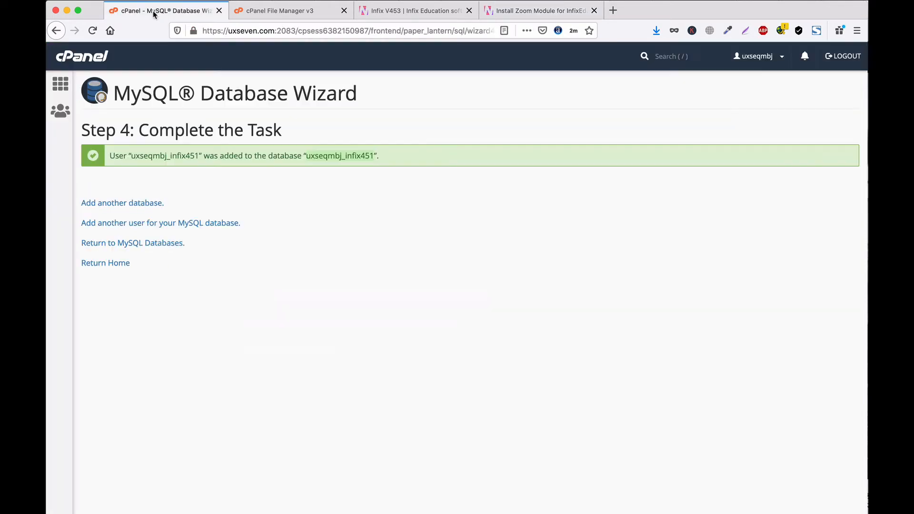
left_click(112, 264)
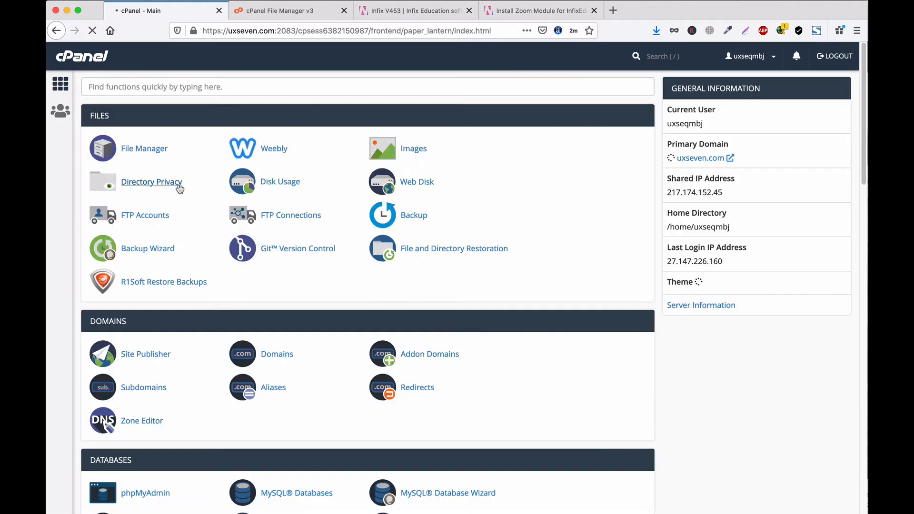
scroll(183, 413, "down", 3)
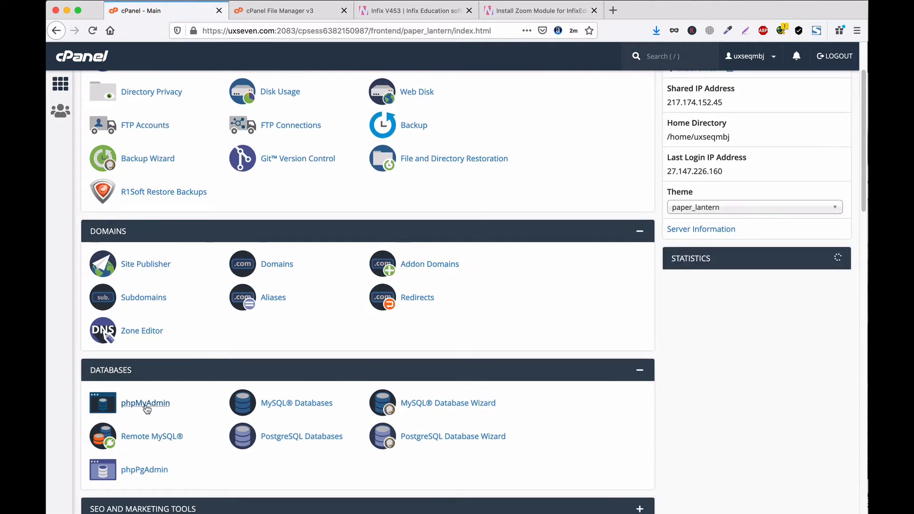
left_click(145, 403)
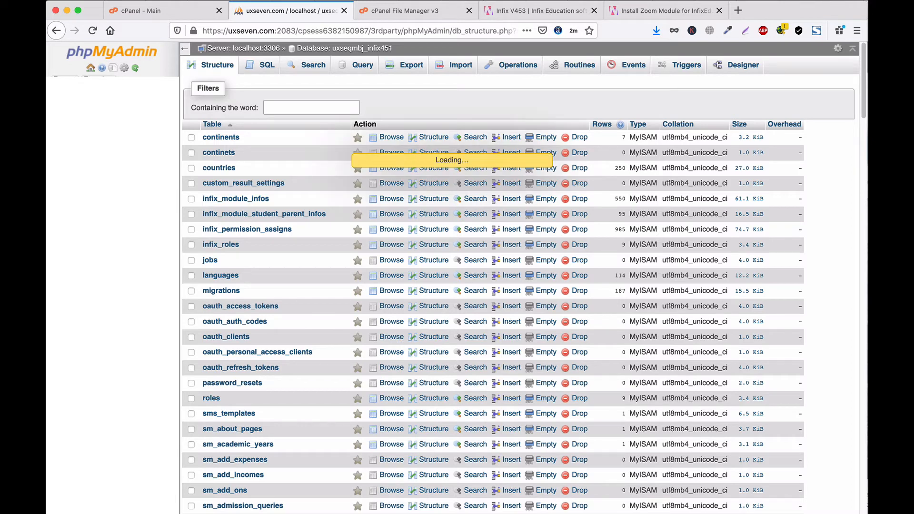
Filter the infix451 database's table list by the word infix_
left_click(295, 108)
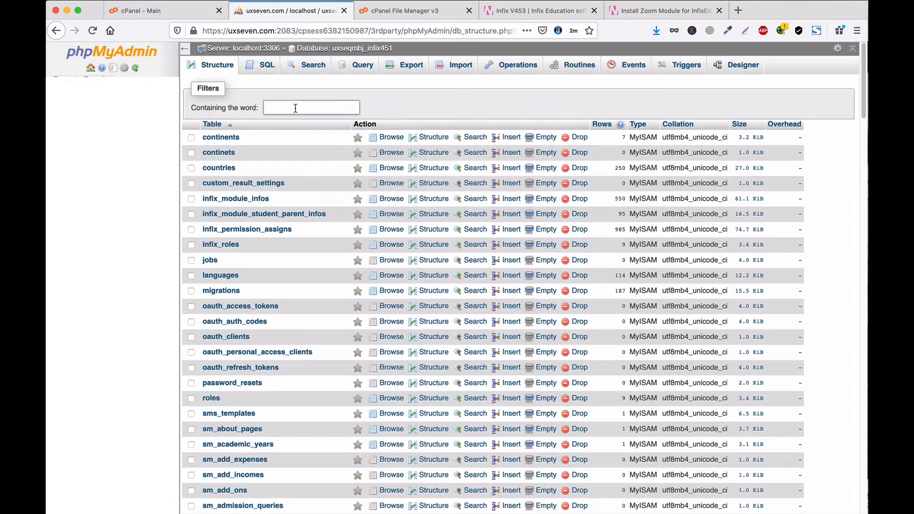
type("in")
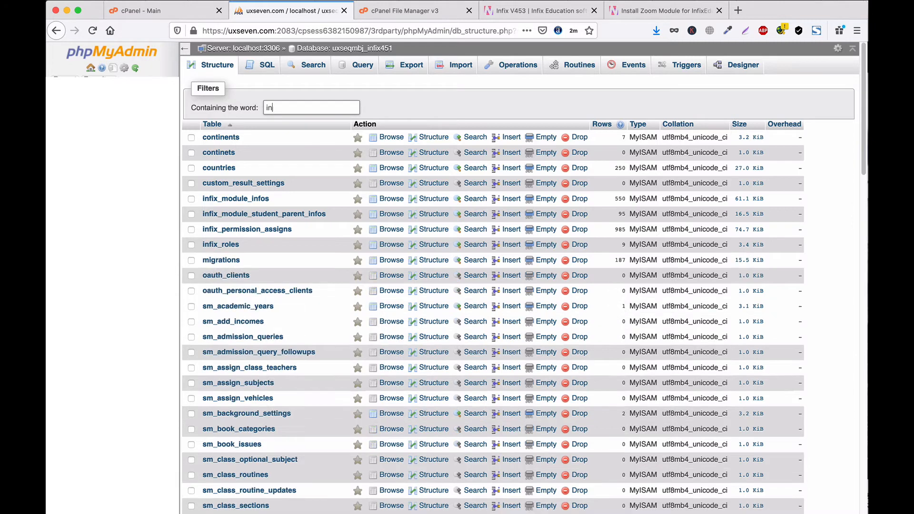
type("fix_")
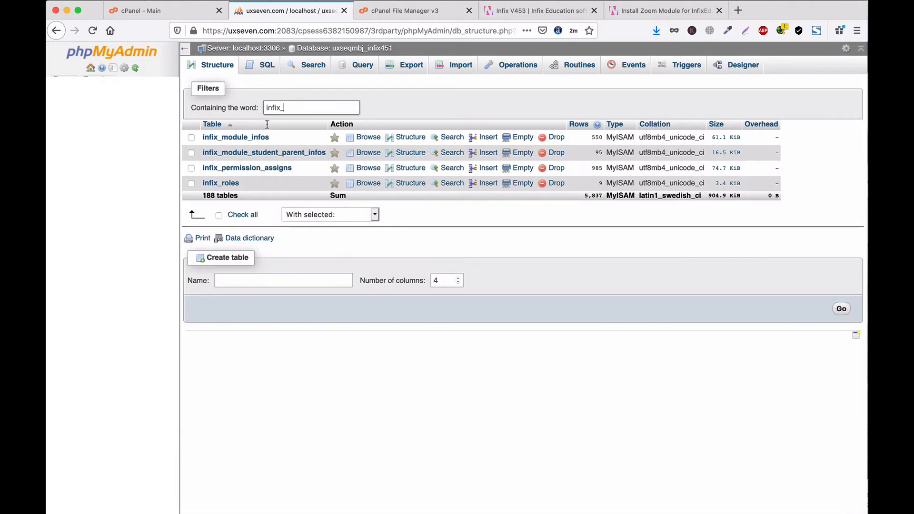
Select infix_module_infos and infix_permission_assigns, check them against the Zoom module help article, and drop both tables with foreign key checks disabled
left_click(191, 138)
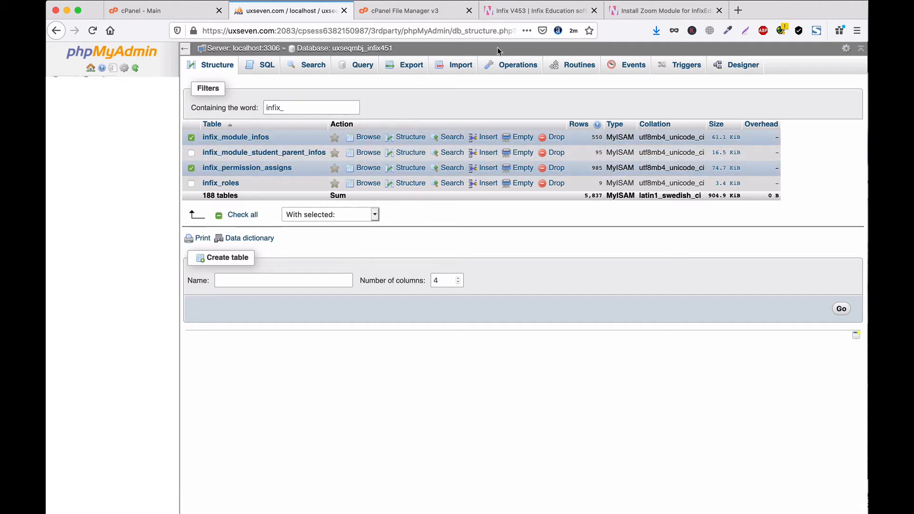
left_click(664, 11)
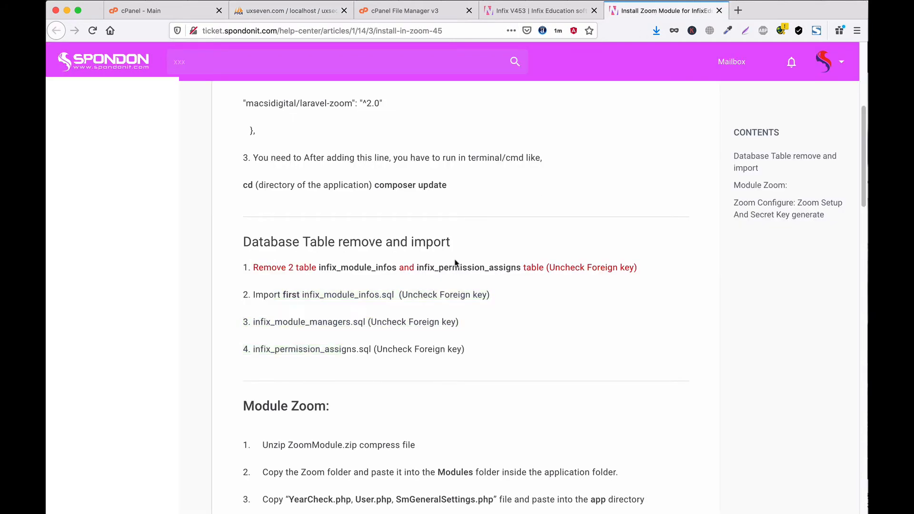
left_click_drag(319, 268, 392, 270)
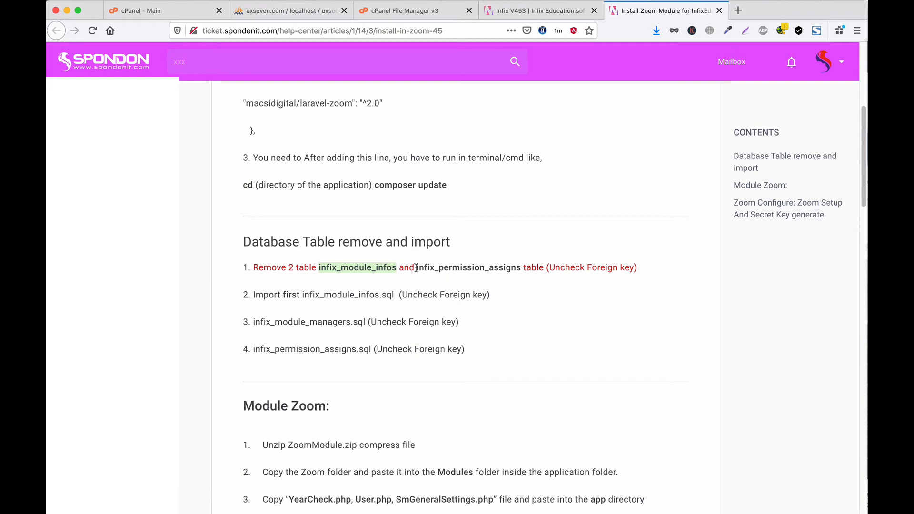
left_click_drag(417, 268, 522, 270)
left_click(273, 18)
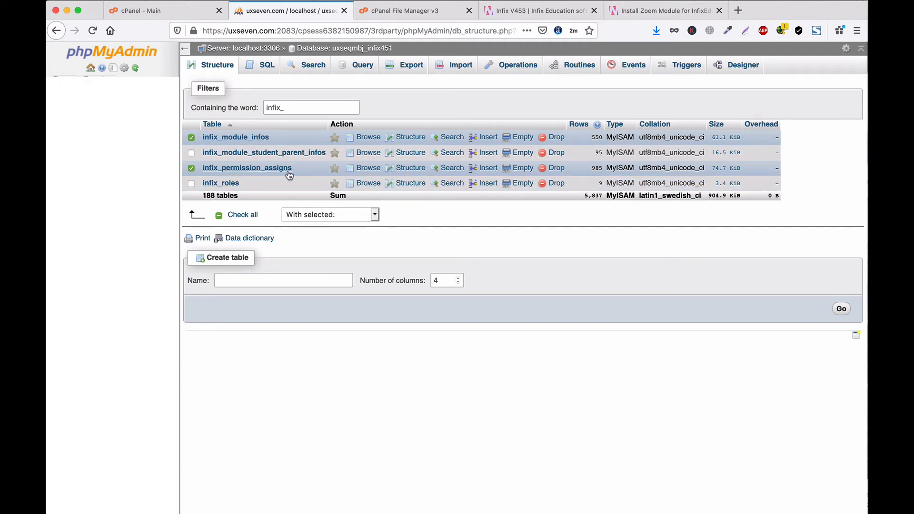
left_click(353, 215)
left_click(354, 216)
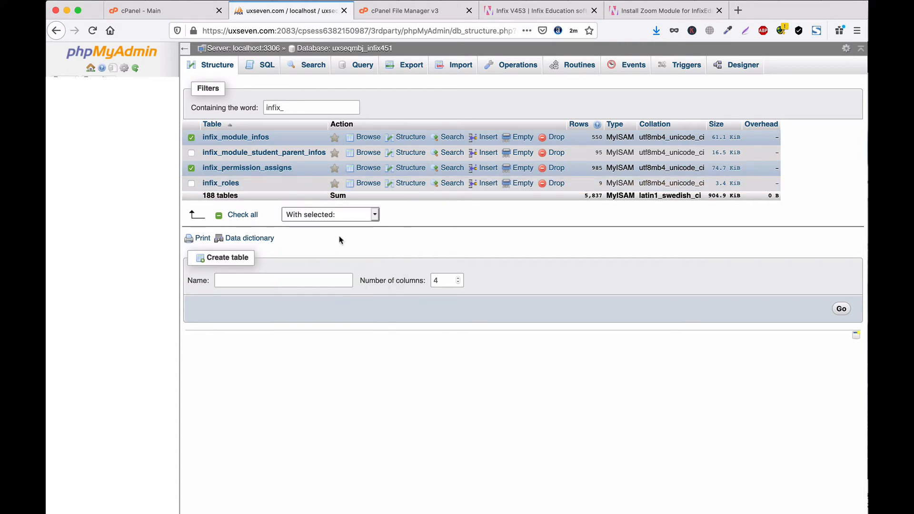
left_click(341, 215)
left_click(336, 274)
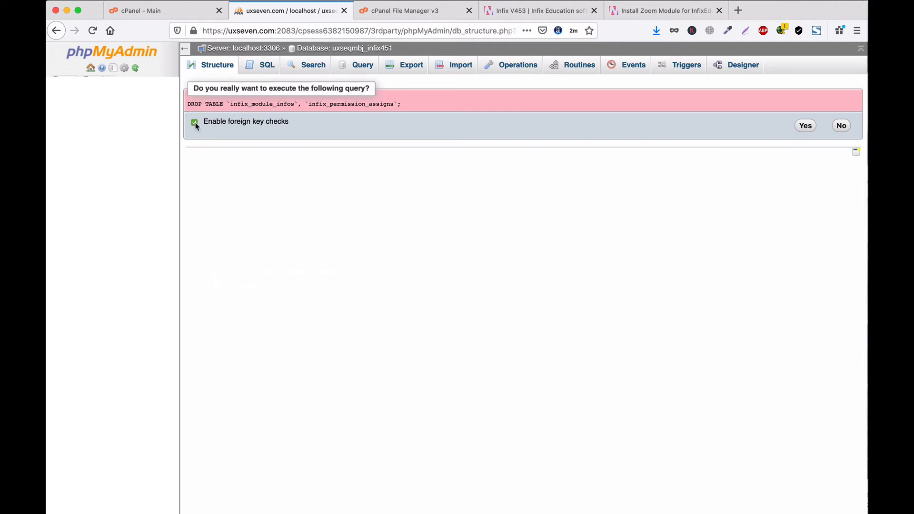
left_click(194, 122)
left_click(806, 126)
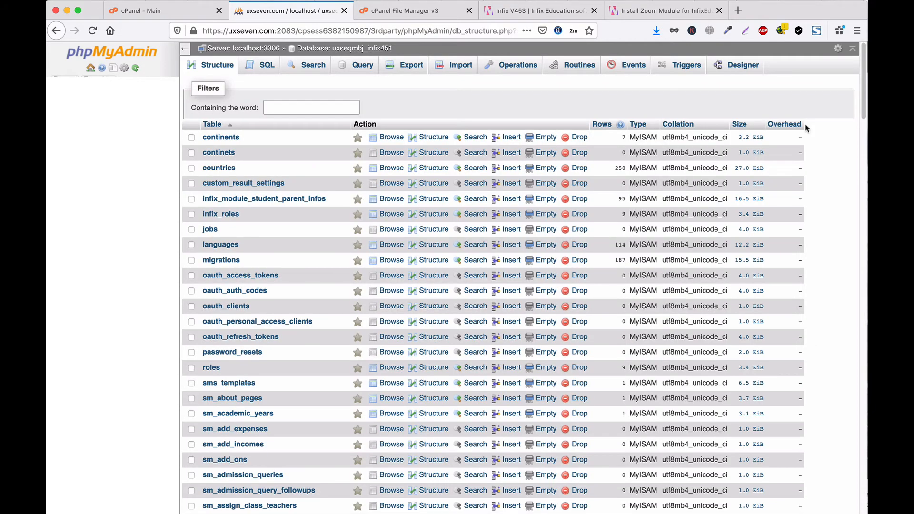
Open the infix451 database's import page and review which SQL files to import, and in what order, in the Zoom module help article
left_click(451, 70)
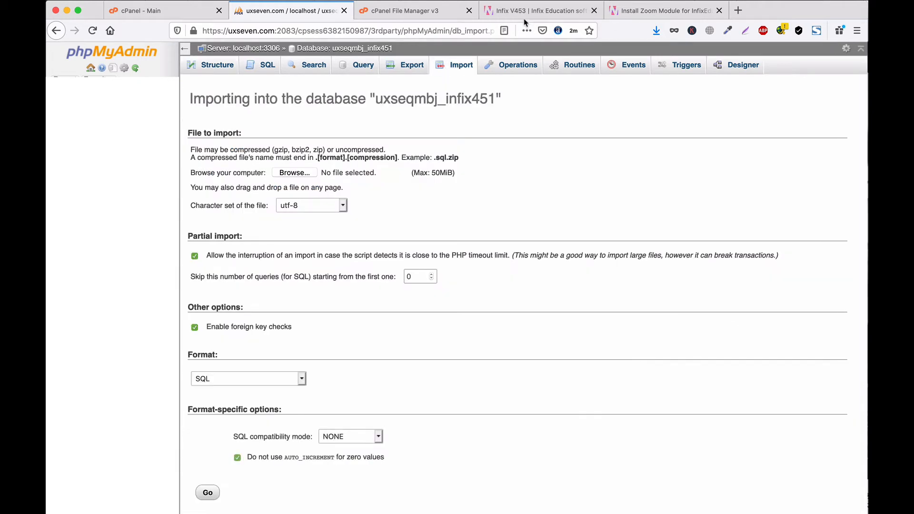
left_click(670, 11)
scroll(431, 292, "down", 1)
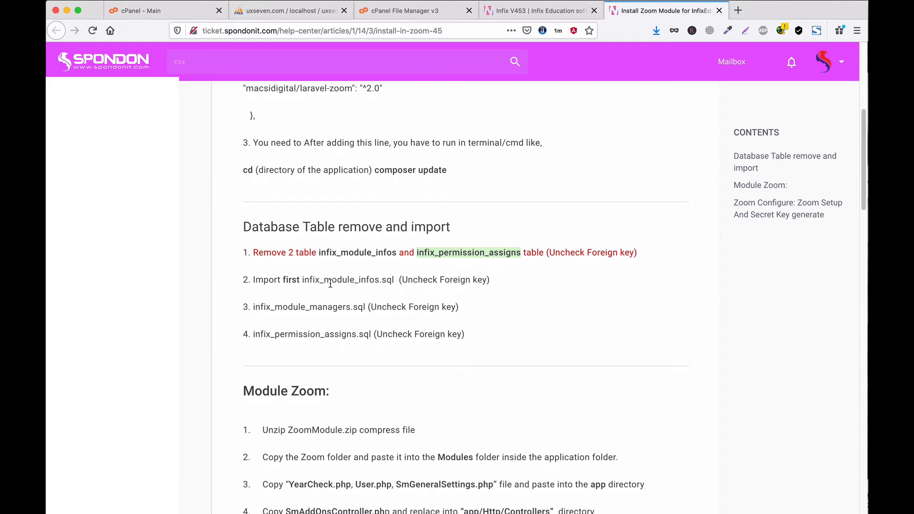
left_click_drag(305, 280, 392, 281)
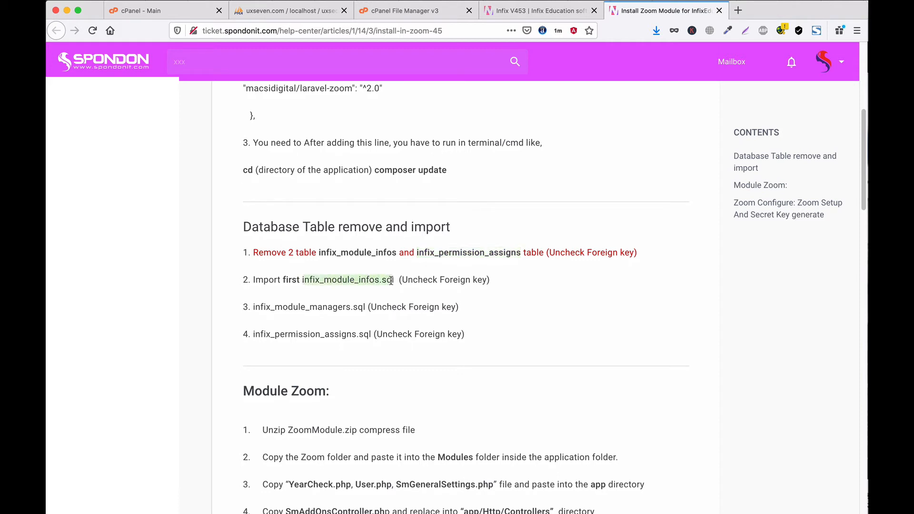
left_click(319, 280)
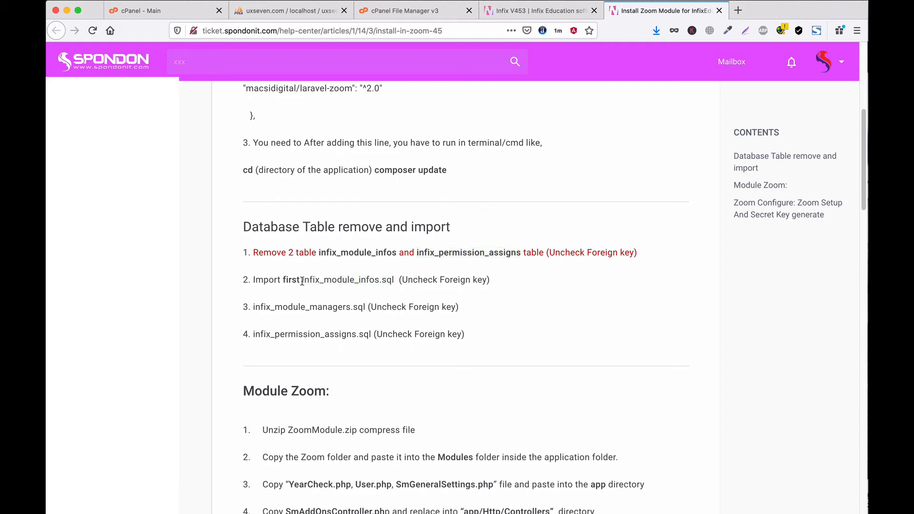
left_click_drag(302, 281, 359, 281)
left_click(393, 282)
left_click_drag(276, 309, 359, 310)
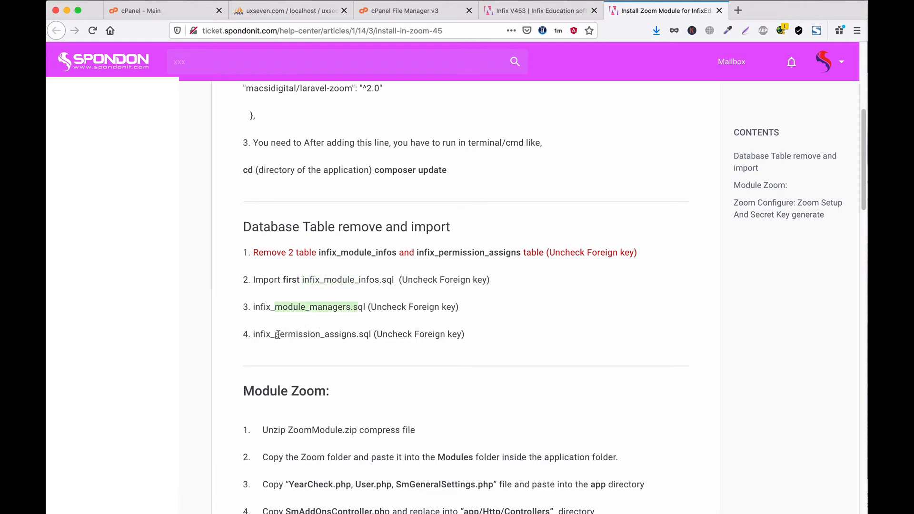
left_click_drag(276, 335, 370, 334)
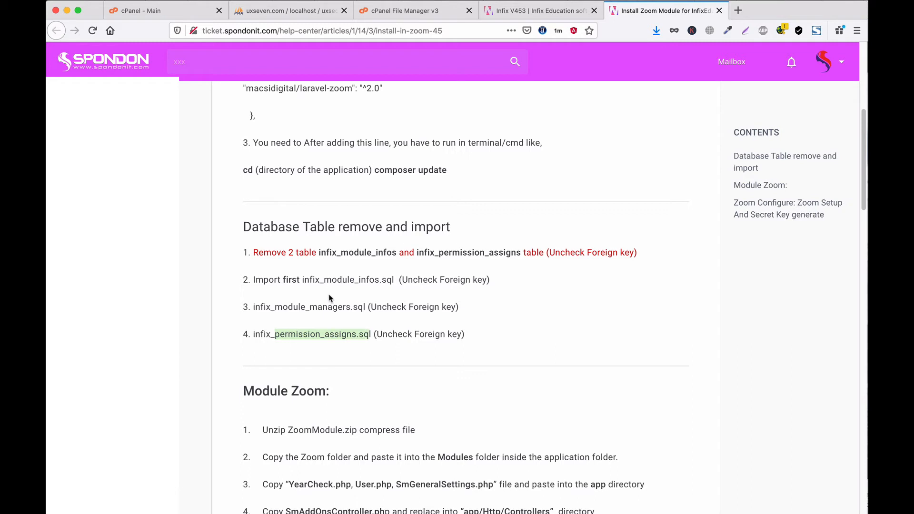
left_click_drag(254, 281, 377, 280)
left_click(297, 281)
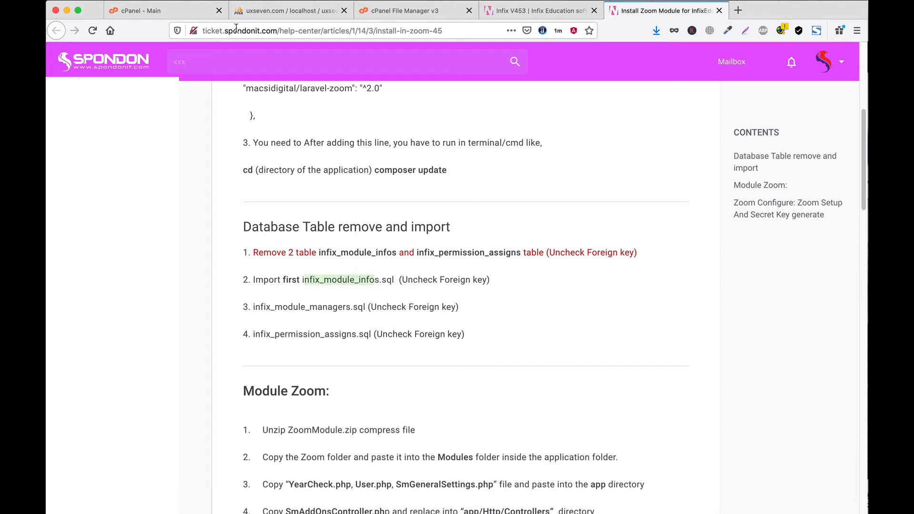
Import infix_module_infos.sql into the infix451 database with foreign key checks disabled
left_click(279, 9)
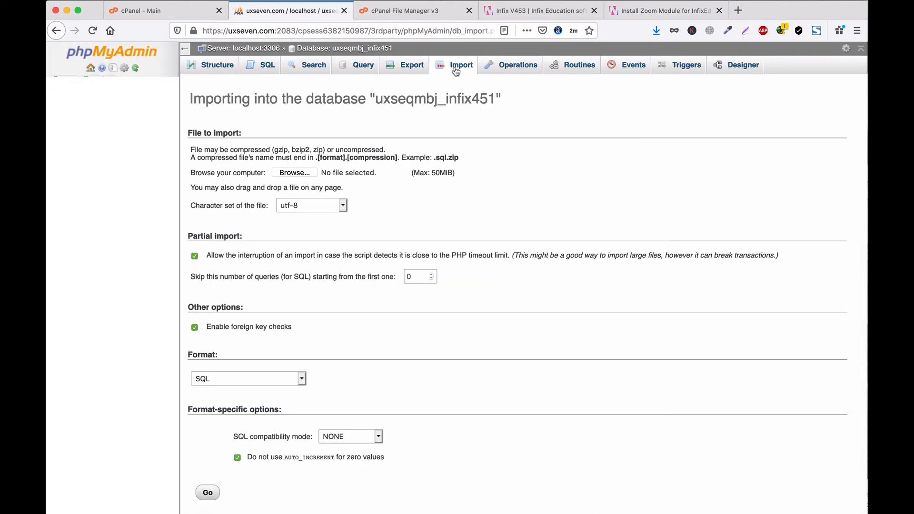
left_click(196, 329)
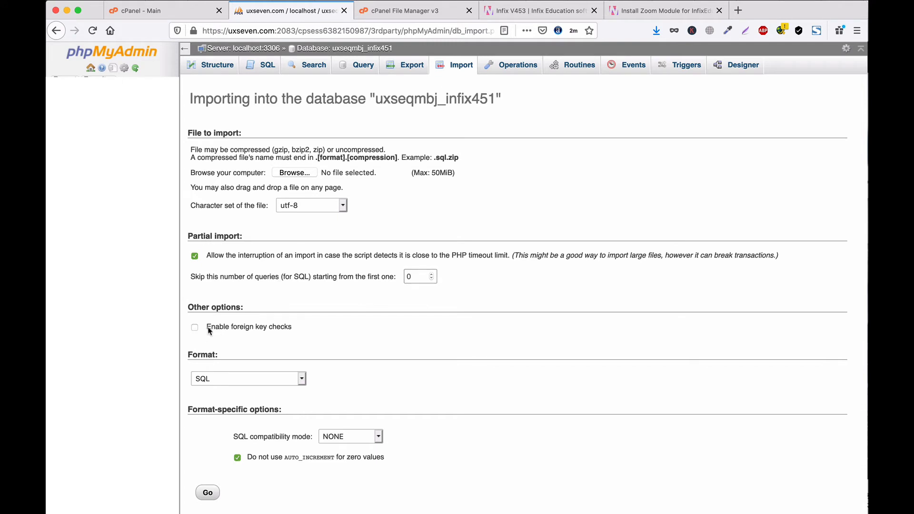
left_click(295, 173)
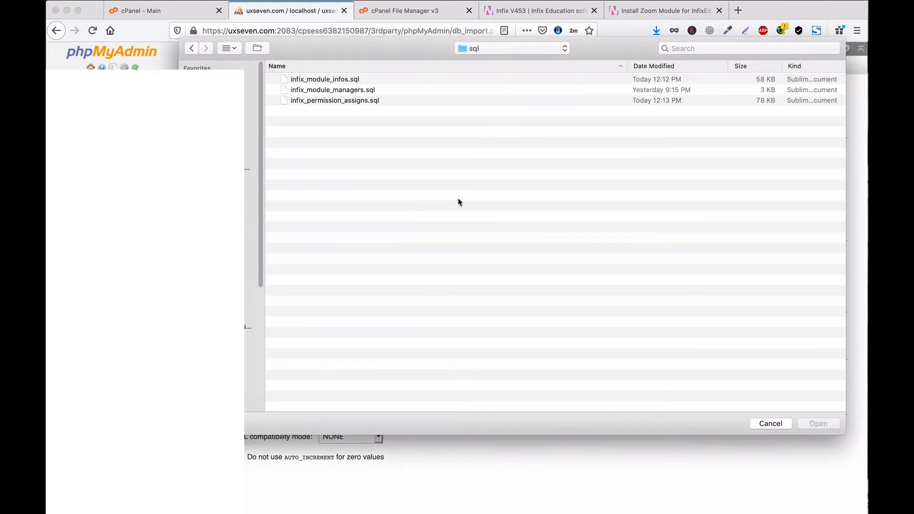
left_click(328, 81)
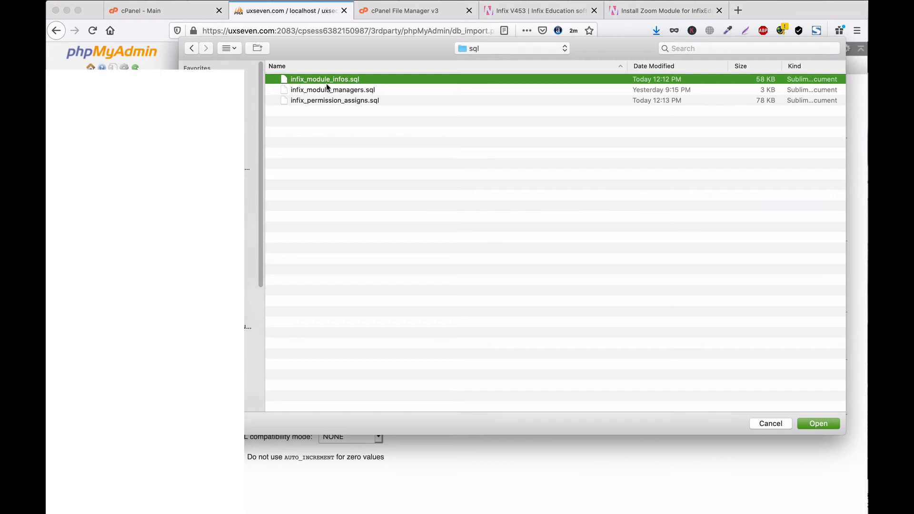
left_click(819, 424)
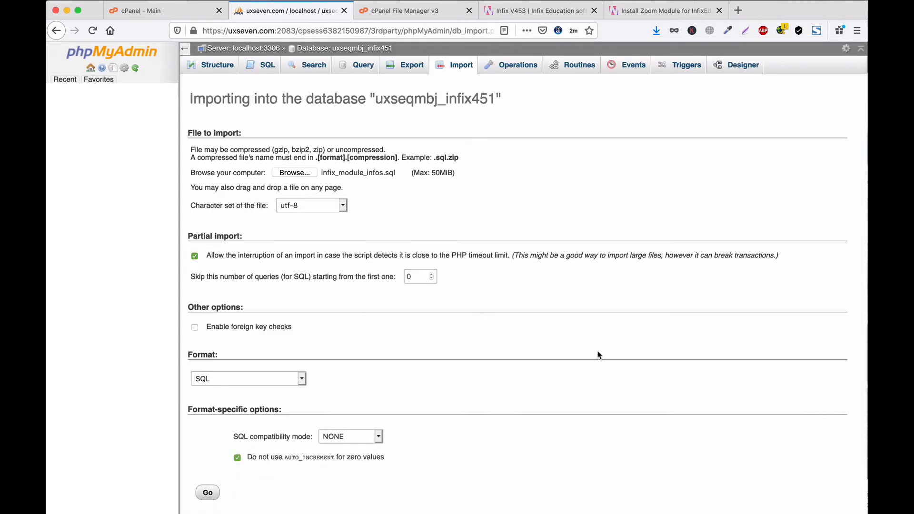
left_click(208, 493)
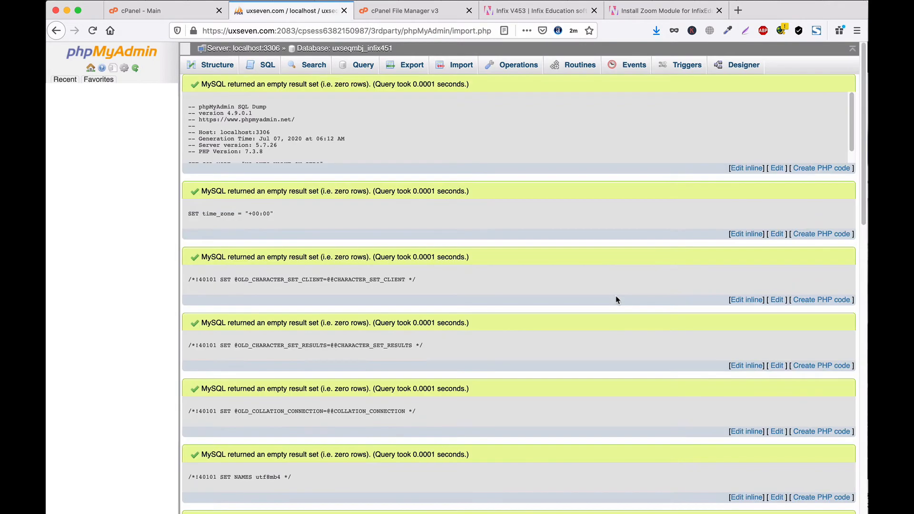
Import infix_module_managers.sql into the infix451 database with foreign key checks disabled, and reopen the import page
left_click(457, 65)
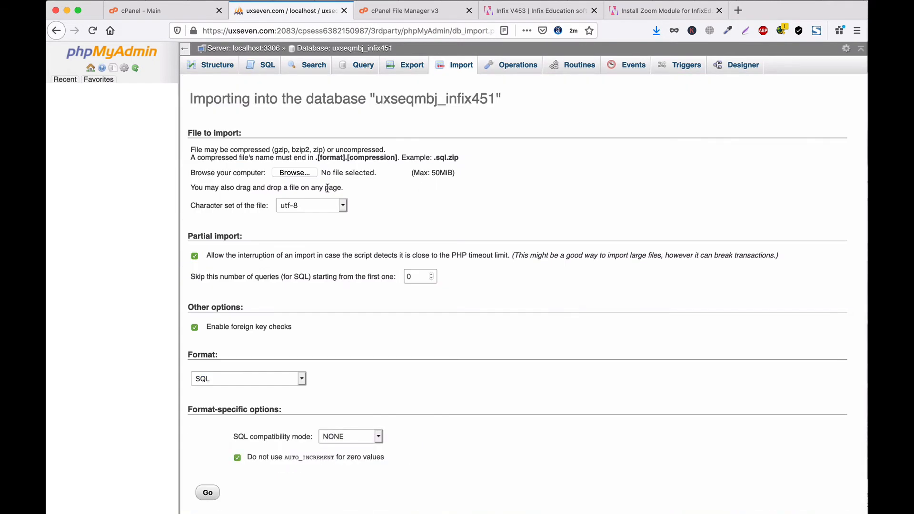
left_click(195, 327)
left_click(294, 172)
left_click(315, 90)
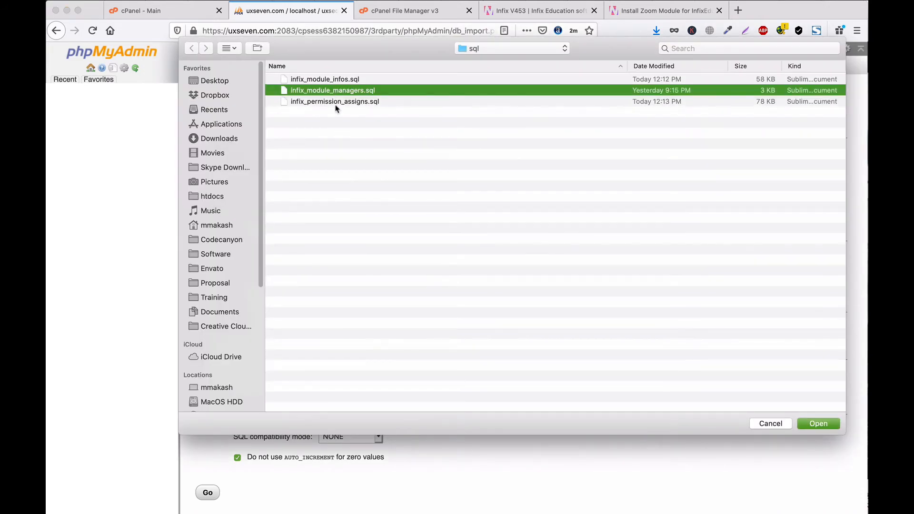
left_click(821, 423)
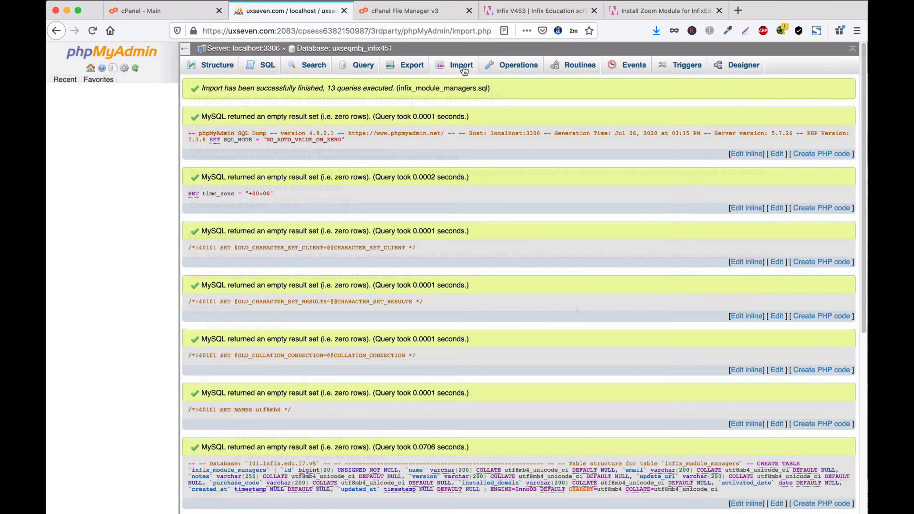
left_click(464, 67)
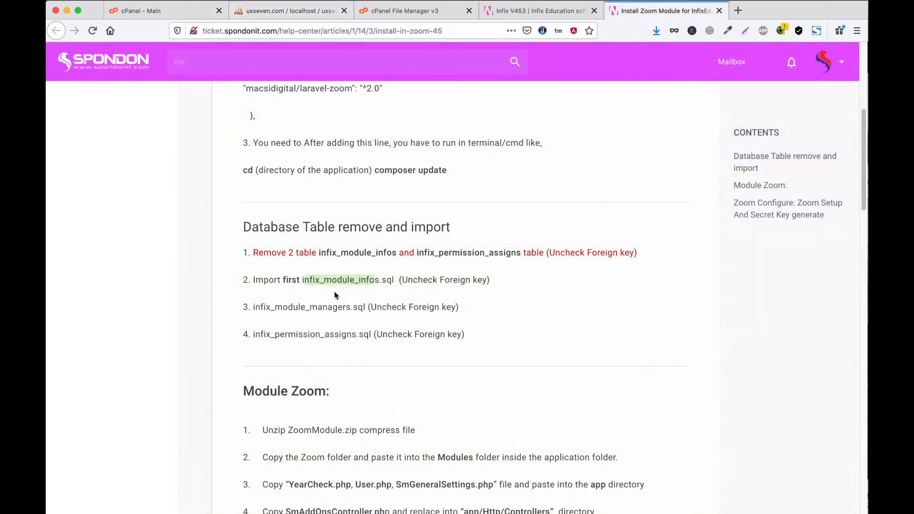
Review the Database Table remove and import section and read the Module Zoom section of the help article
left_click(245, 226)
left_click_drag(245, 226, 451, 225)
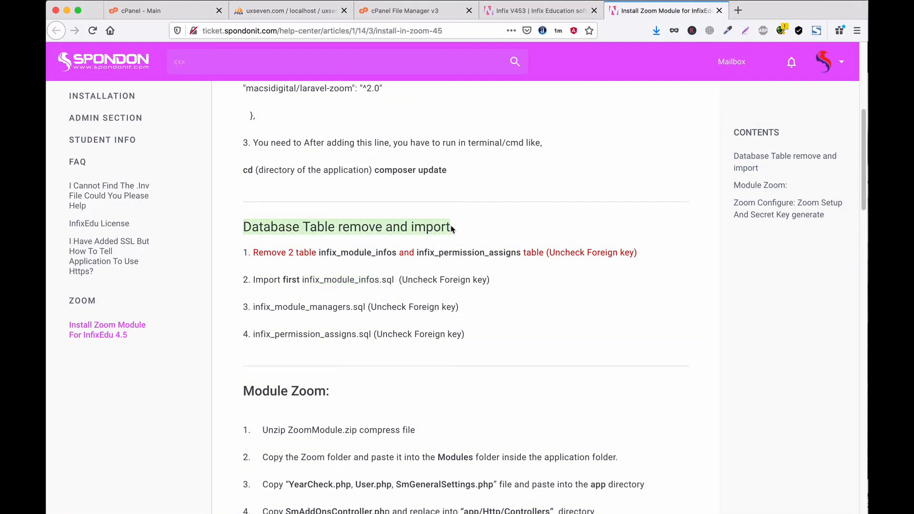
scroll(466, 301, "down", 3)
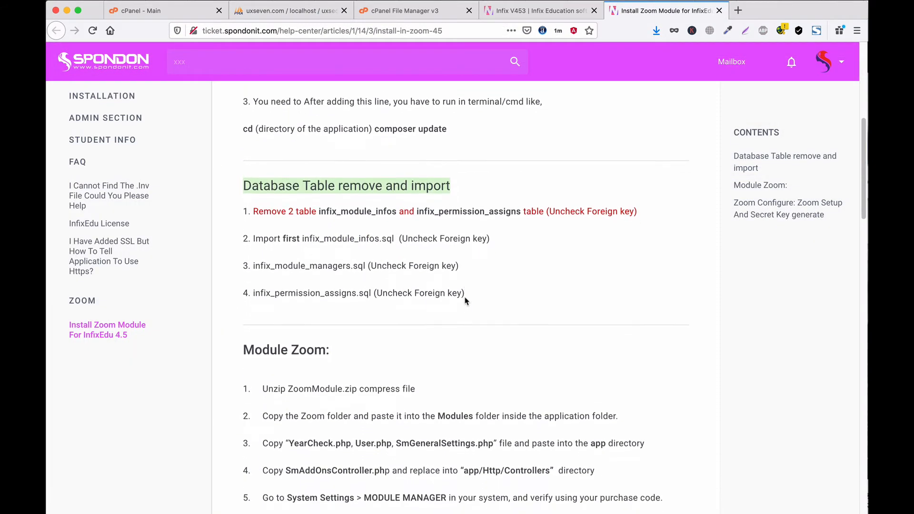
scroll(466, 301, "down", 1)
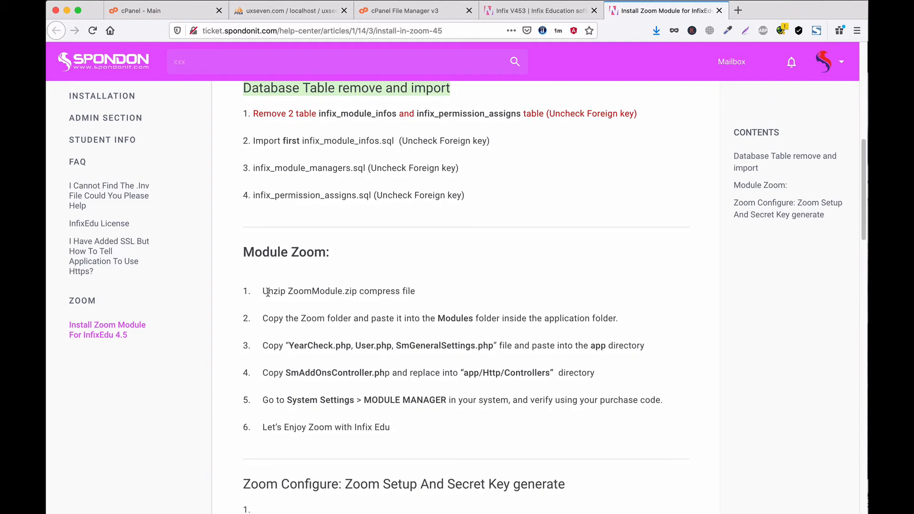
Review the Module Zoom file steps in the help article and open the Module Manager in the InfixEdu system settings
left_click_drag(262, 291, 399, 302)
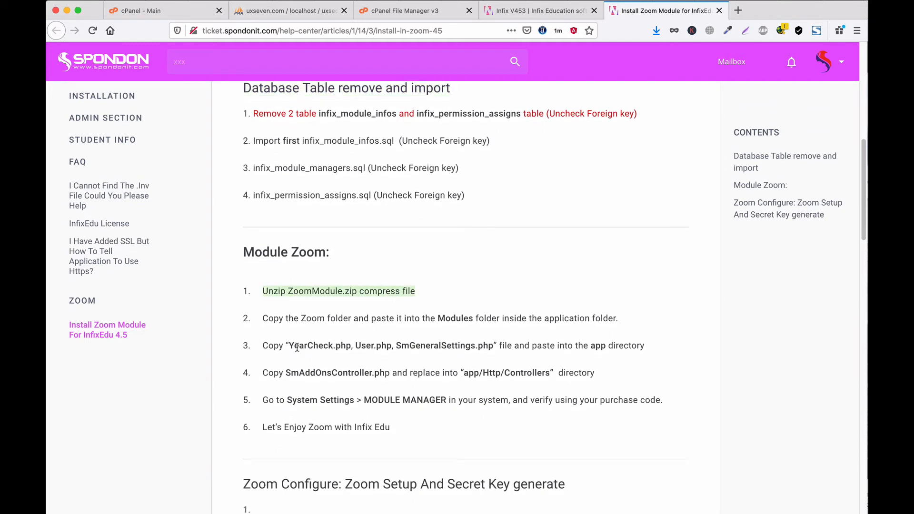
left_click_drag(291, 347, 485, 355)
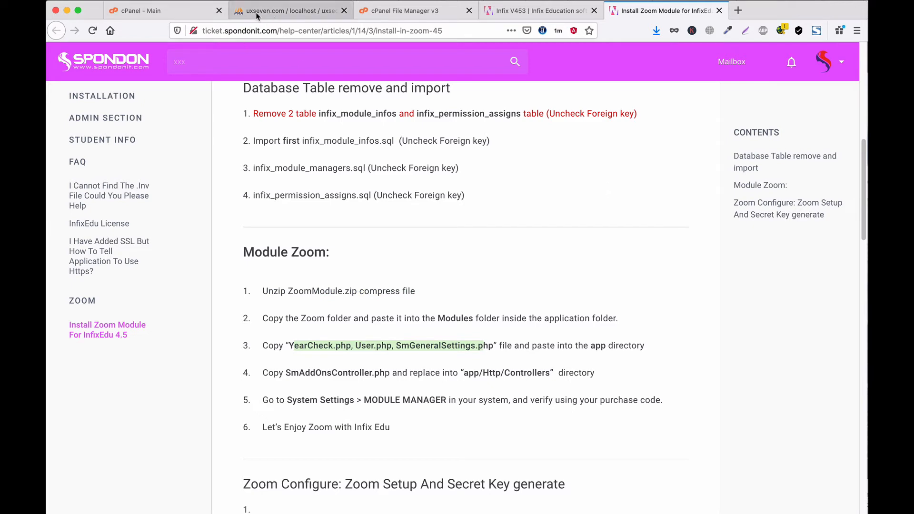
left_click(538, 10)
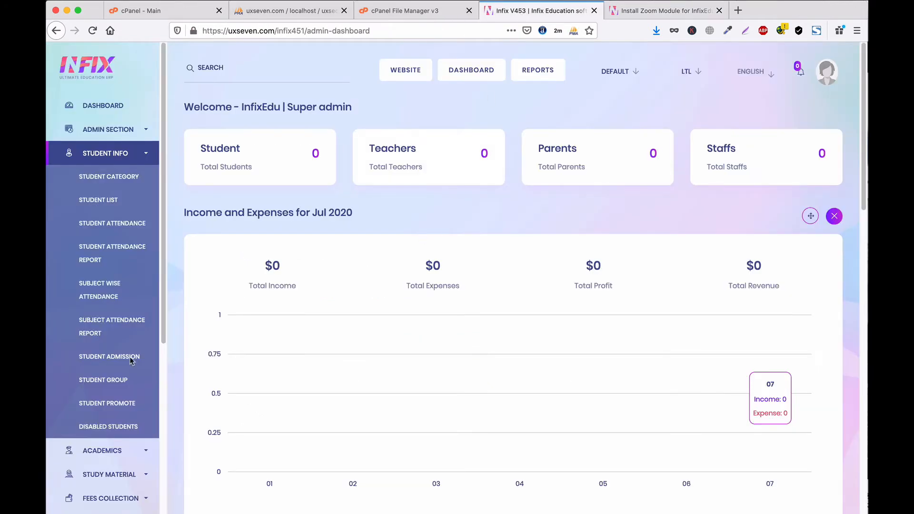
scroll(129, 356, "down", 5)
scroll(123, 348, "down", 3)
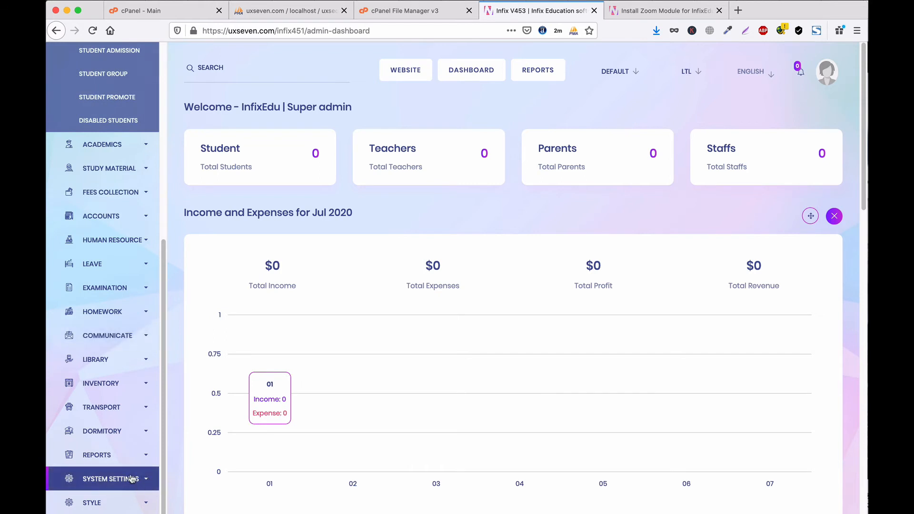
left_click(126, 476)
scroll(126, 476, "down", 5)
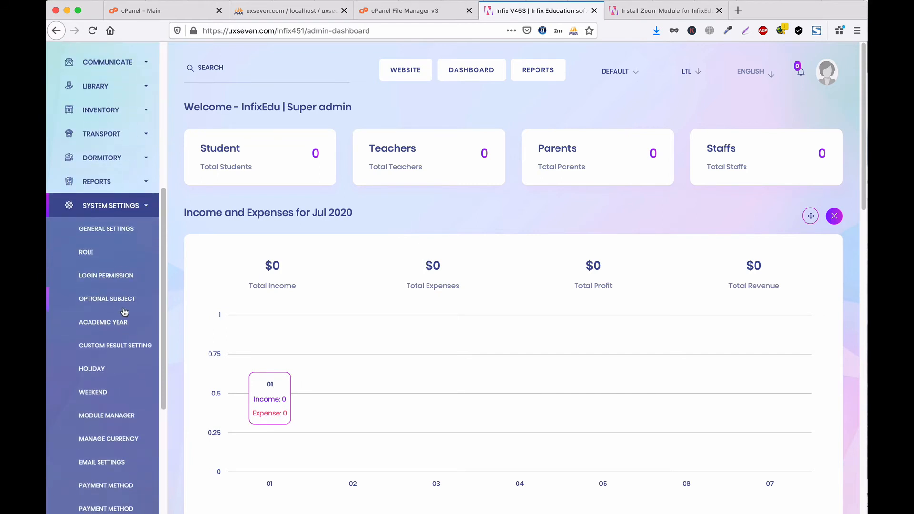
left_click(108, 419)
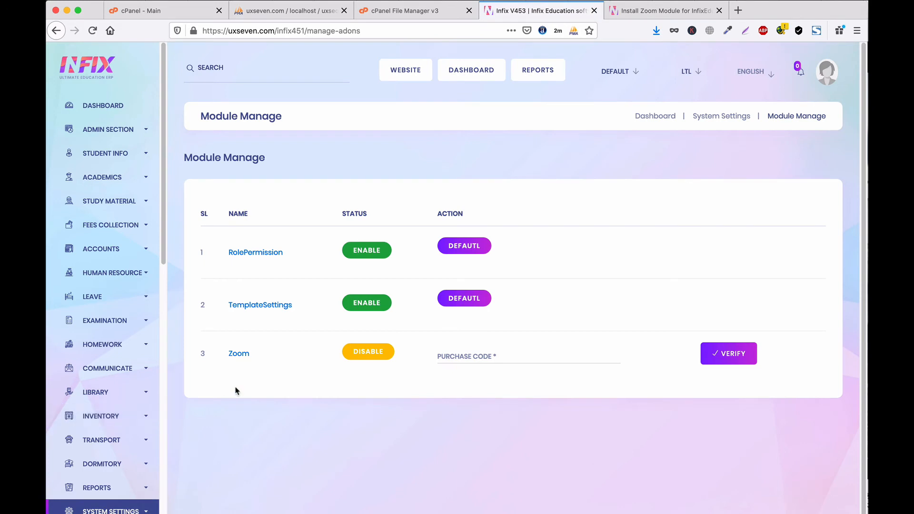
Verify the Zoom module with its purchase code and enable the module
left_click(463, 357)
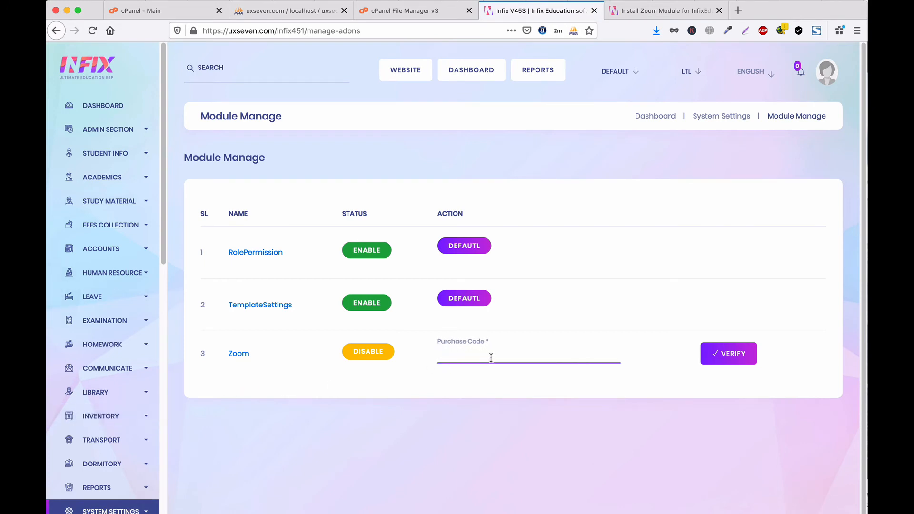
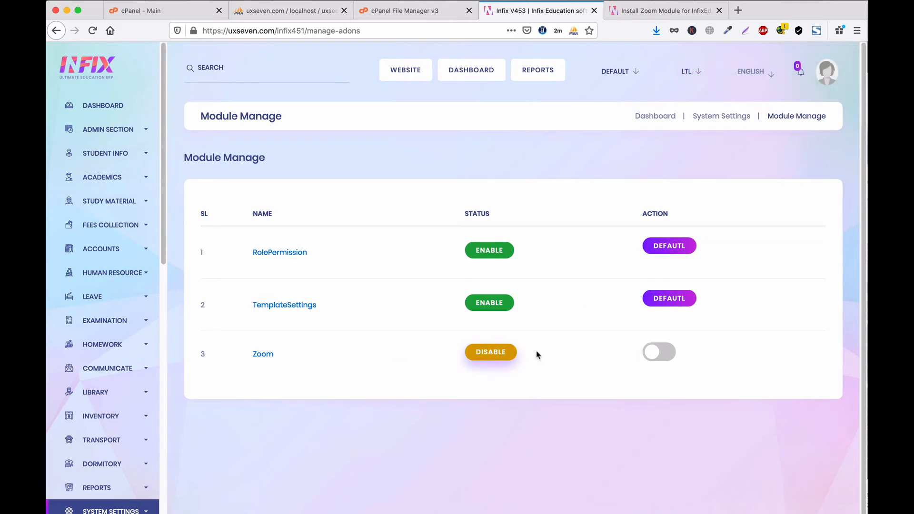
left_click(656, 355)
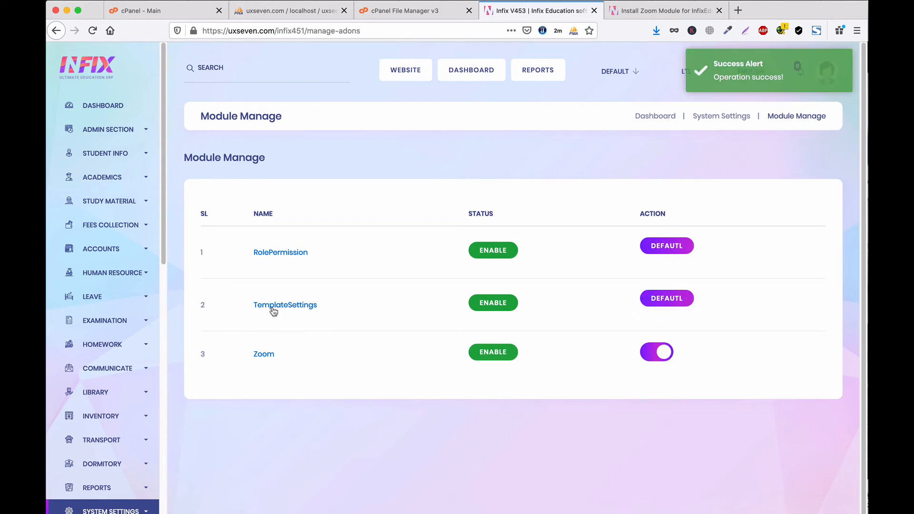
Reload the InfixEdu admin page, open the Zoom module's settings, and select the existing API key for replacement
scroll(146, 304, "down", 8)
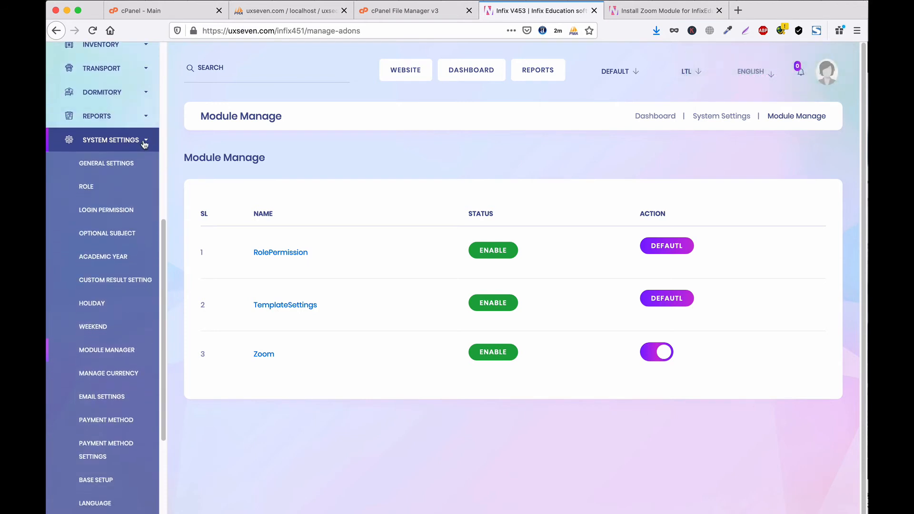
left_click(144, 142)
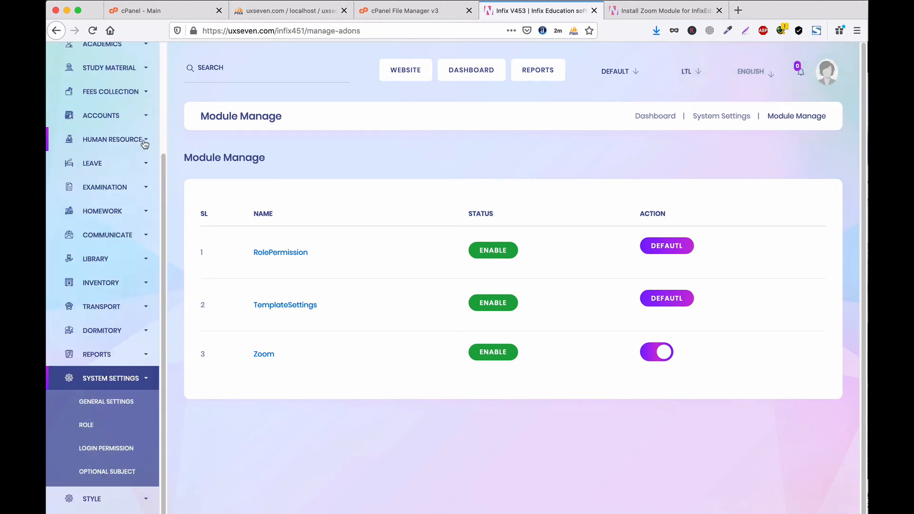
left_click(92, 31)
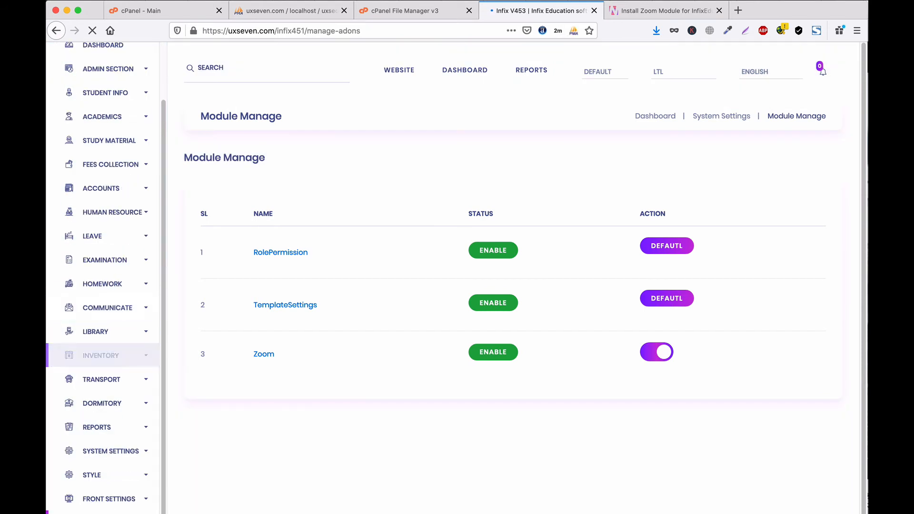
left_click(138, 512)
scroll(138, 479, "down", 3)
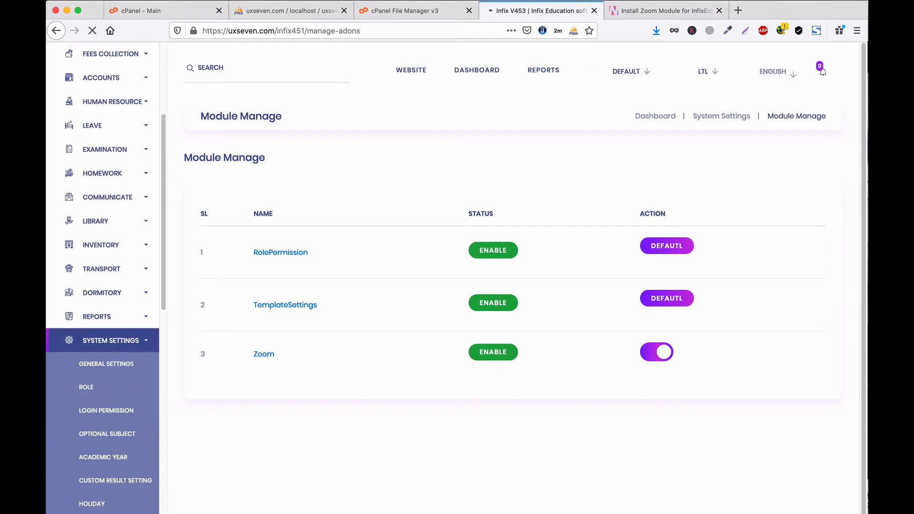
scroll(119, 499, "down", 10)
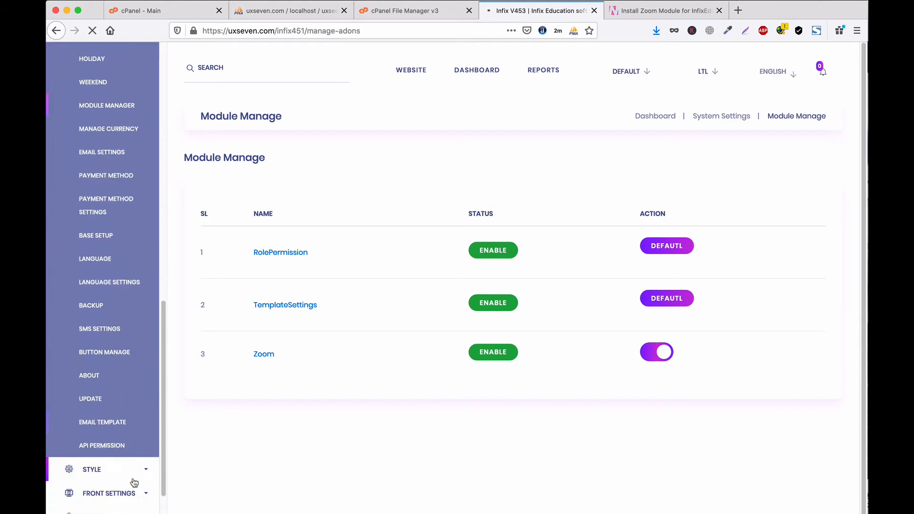
left_click(133, 482)
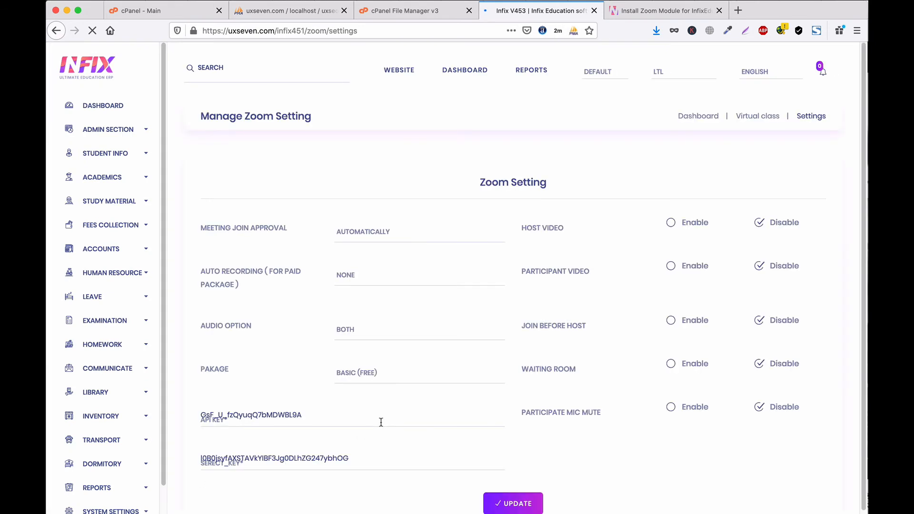
left_click_drag(318, 413, 194, 410)
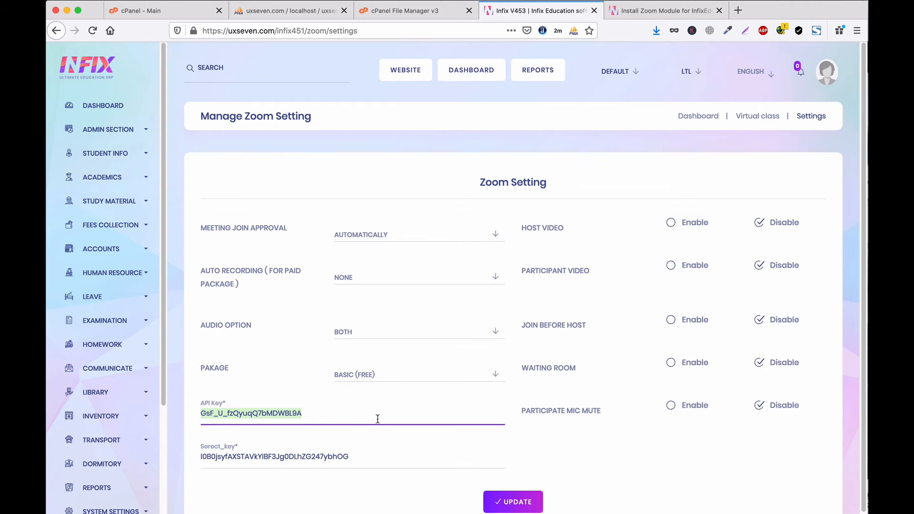
Open zoom.us in a new browser tab and sign in to the Zoom App Marketplace
left_click(739, 11)
type("zoom.us/")
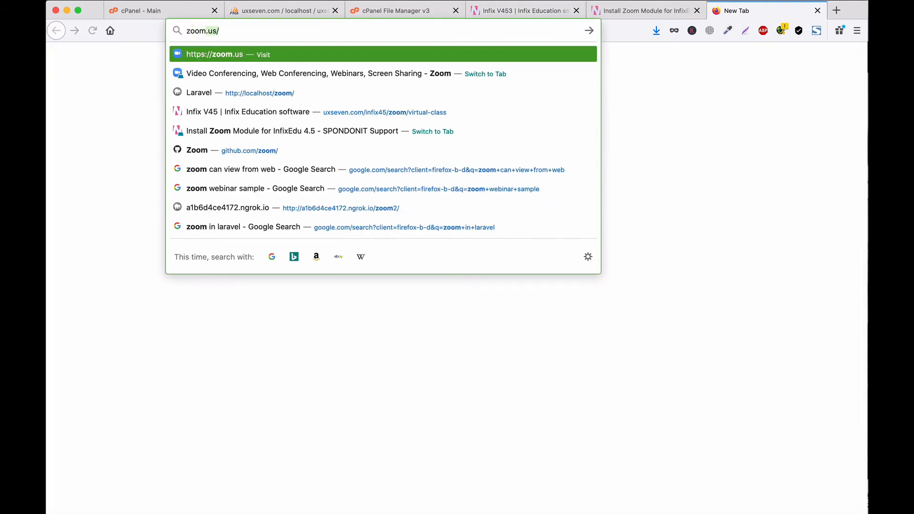
key("Return")
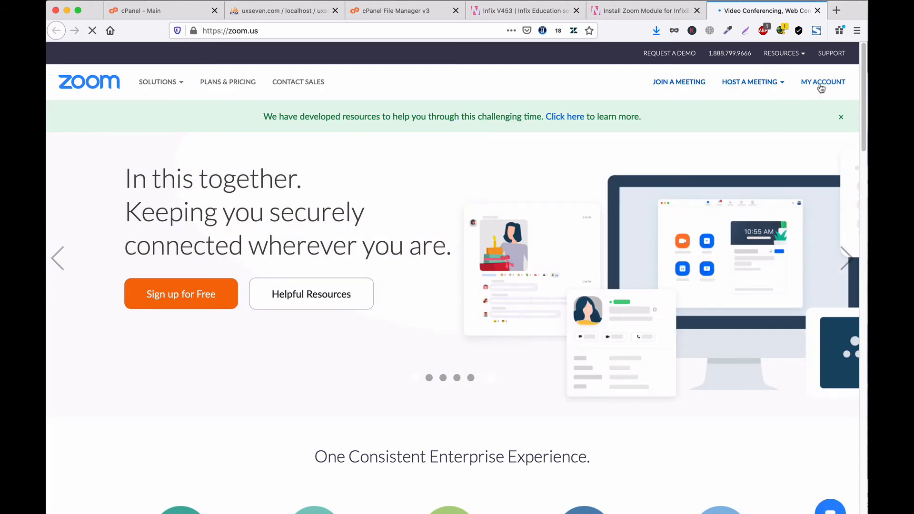
mouse_move(155, 76)
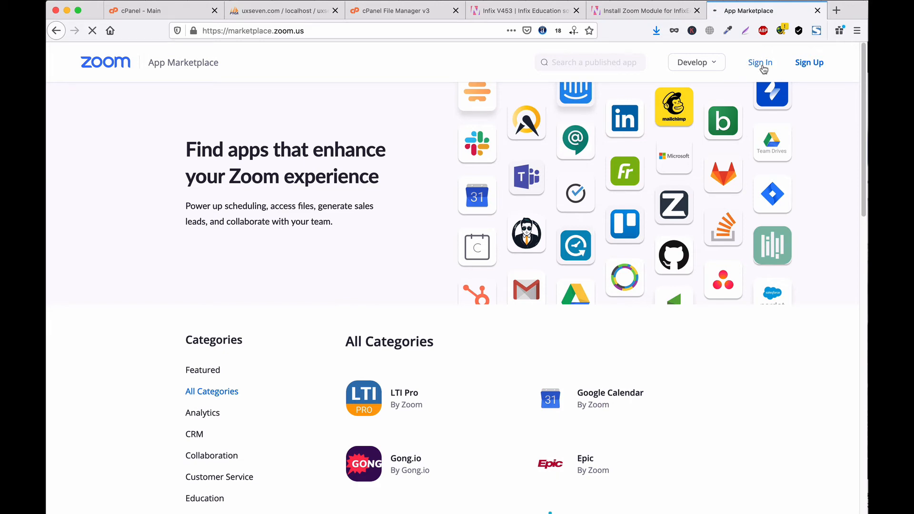
left_click(761, 63)
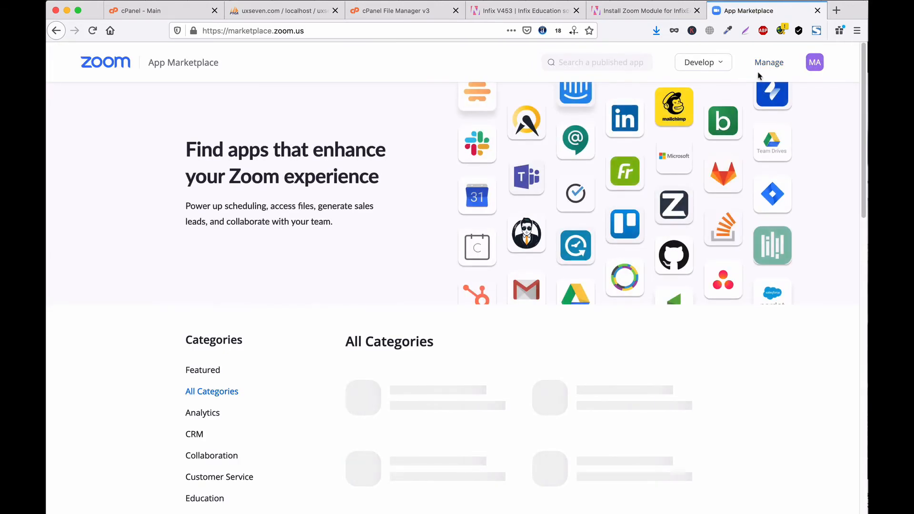
Check the app types offered for building an app and open the existing JWT app from the created apps
left_click(704, 62)
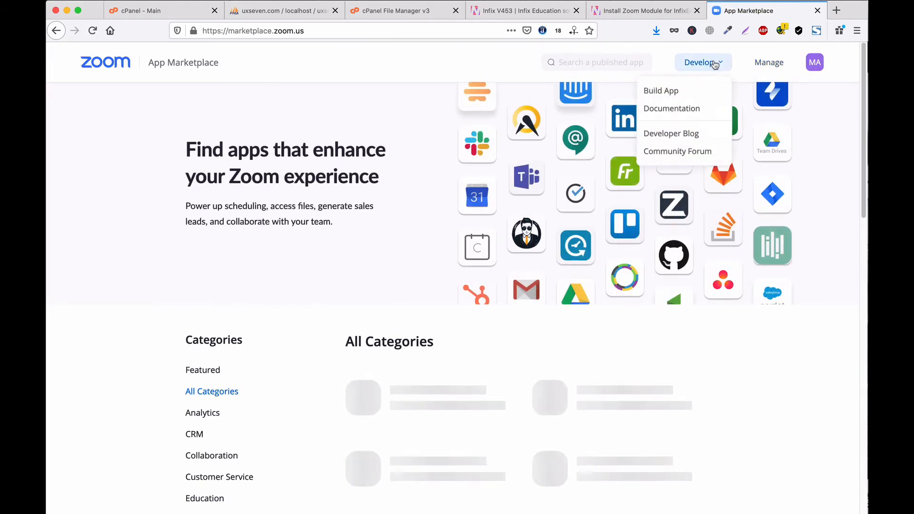
left_click(671, 93)
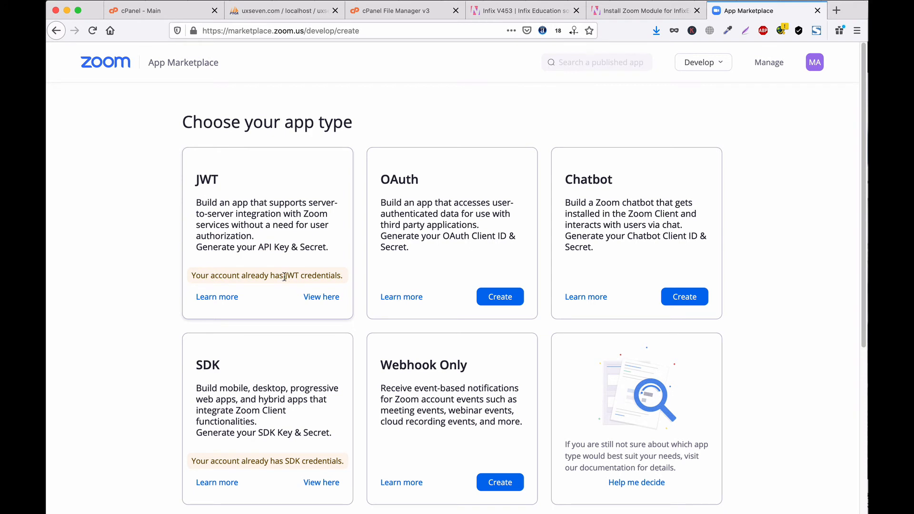
left_click(770, 65)
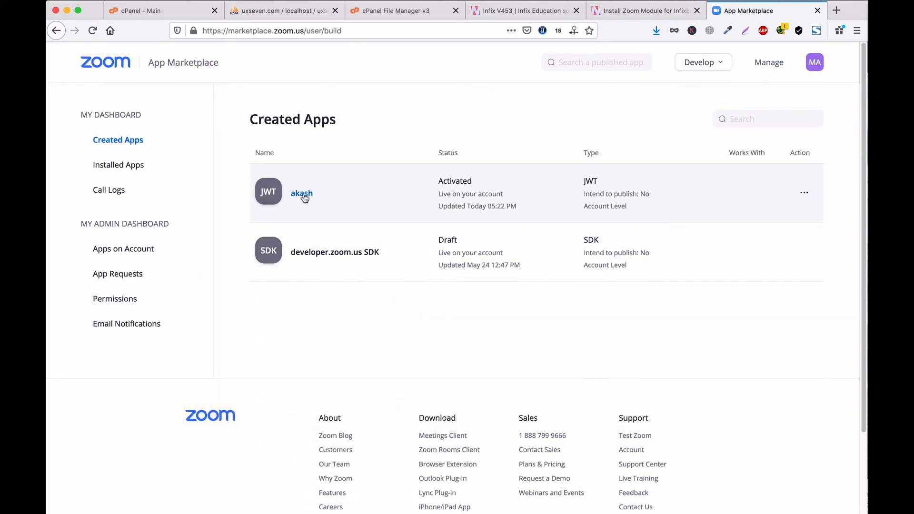
left_click(304, 194)
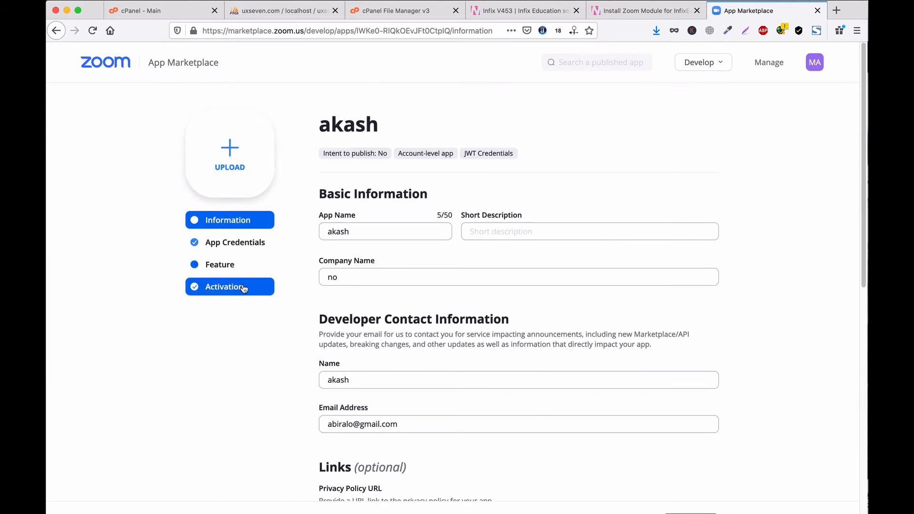
Check the JWT app's activation status and credentials, and decline saving the password in the browser
left_click(228, 288)
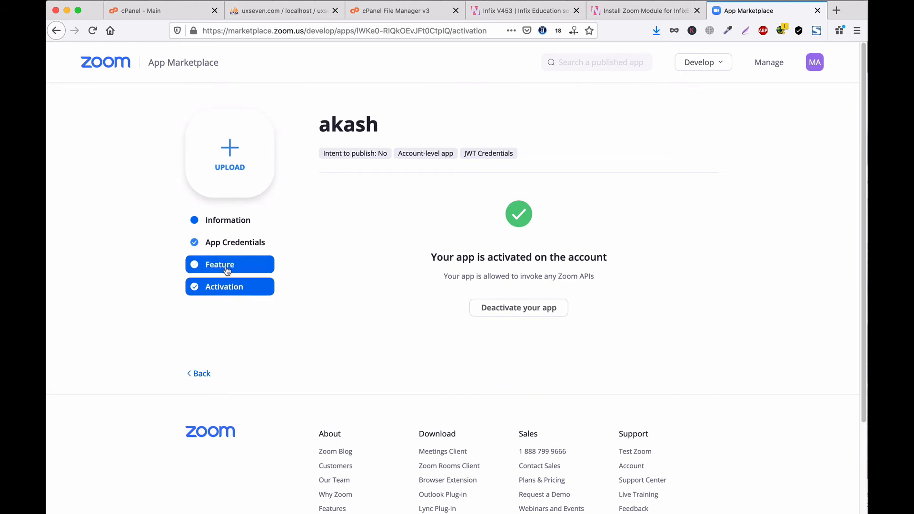
left_click(237, 243)
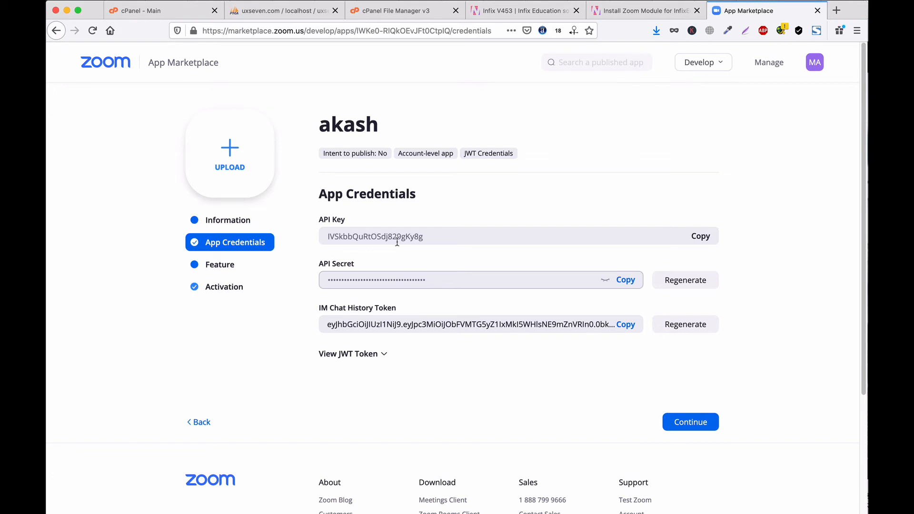
left_click(212, 288)
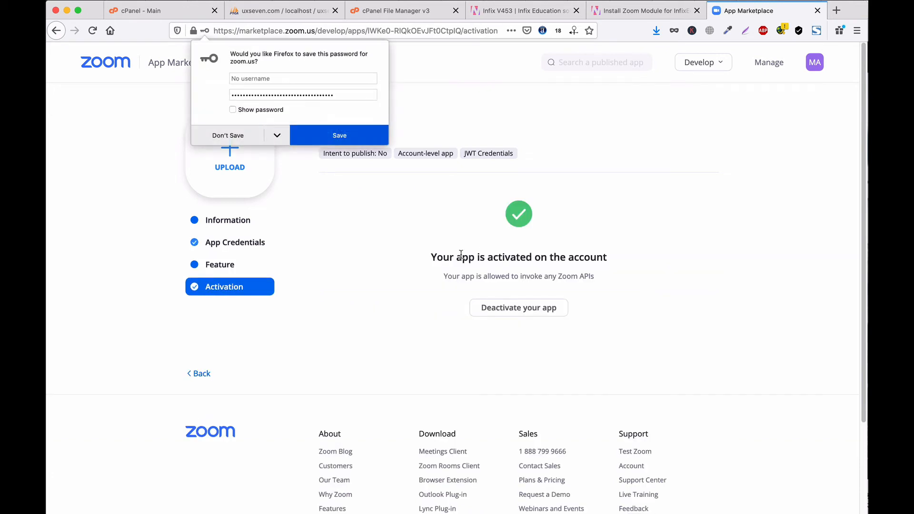
left_click(247, 139)
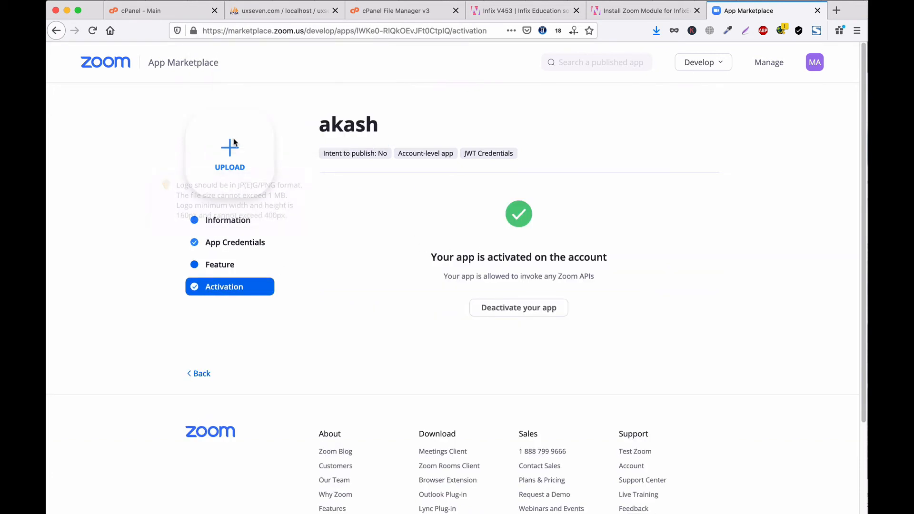
Copy the API key from the JWT app's credentials into the API Key field of the InfixEdu Zoom settings
left_click(242, 250)
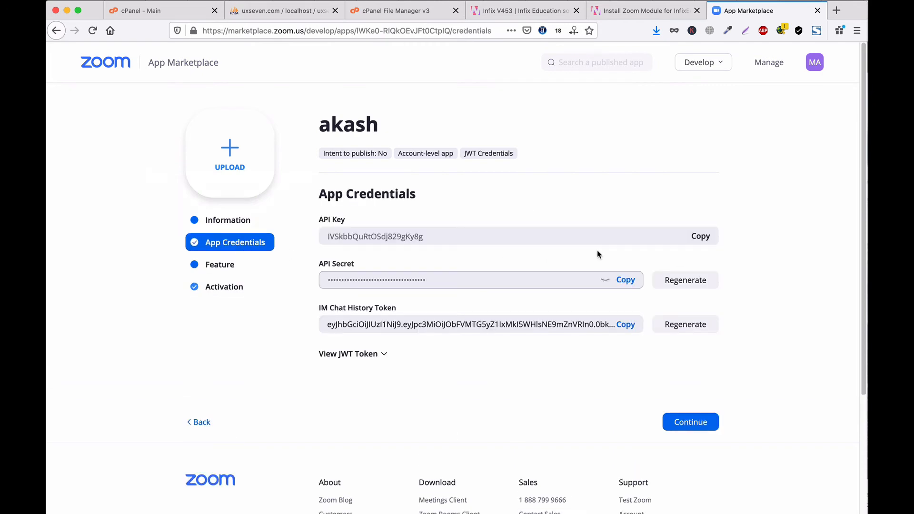
left_click(701, 236)
left_click(267, 13)
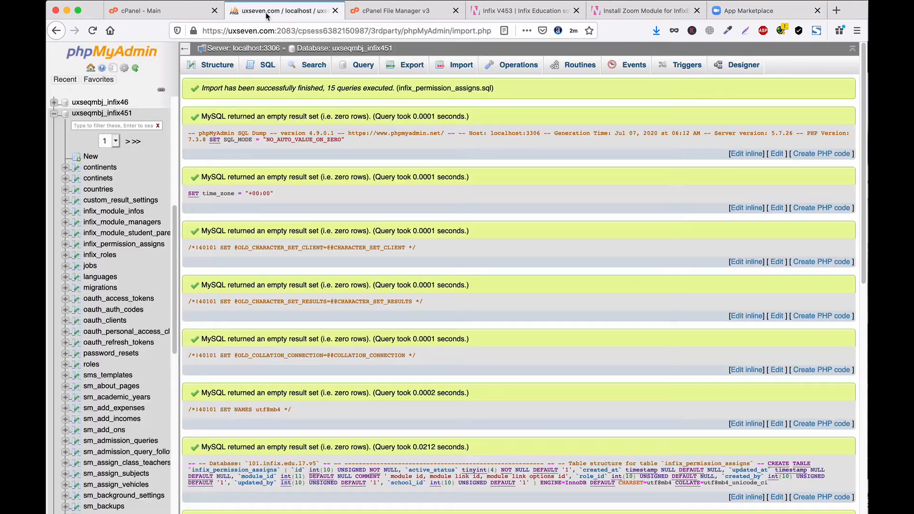
left_click(335, 11)
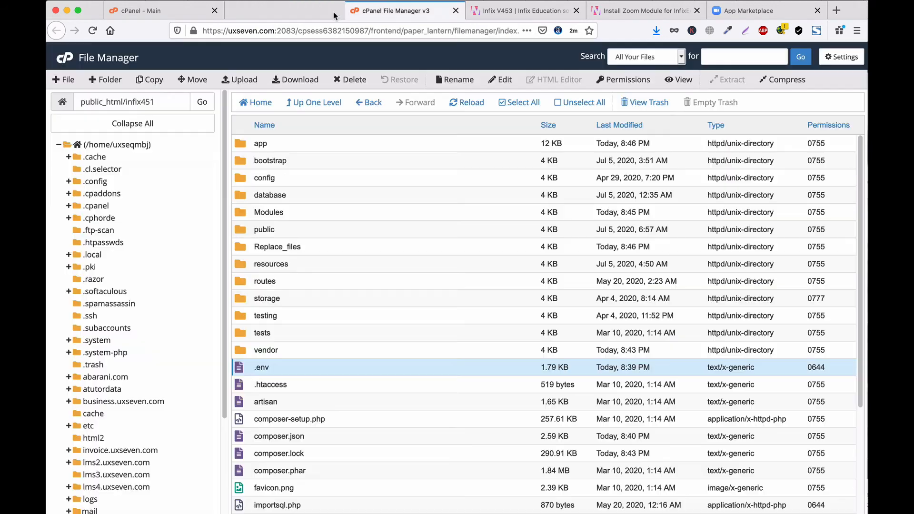
left_click(415, 15)
key("super+v")
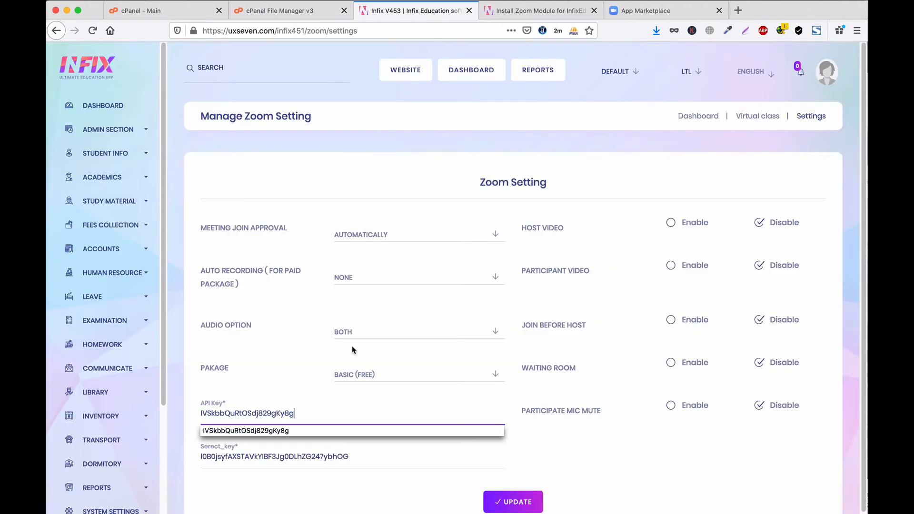
left_click(631, 459)
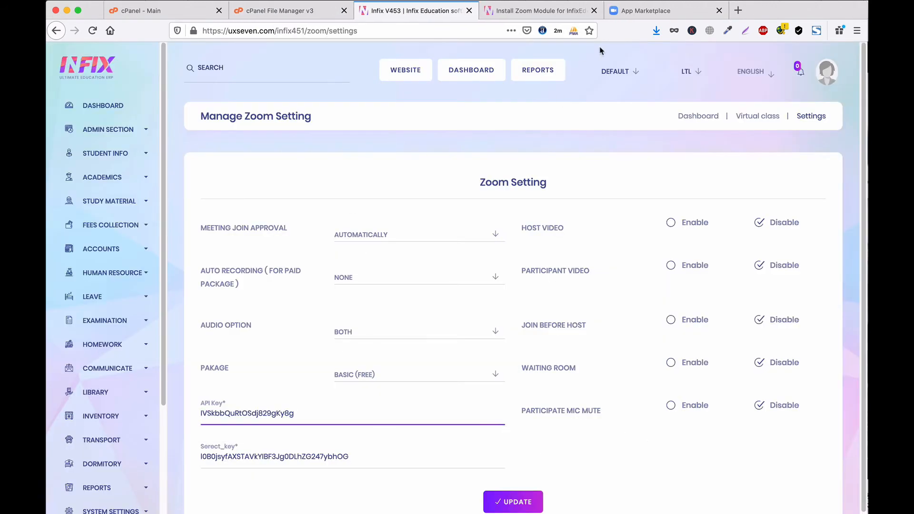
Copy the API secret from the Zoom JWT app into the secret key field of the InfixEdu Zoom settings and save them
left_click(645, 11)
left_click(627, 282)
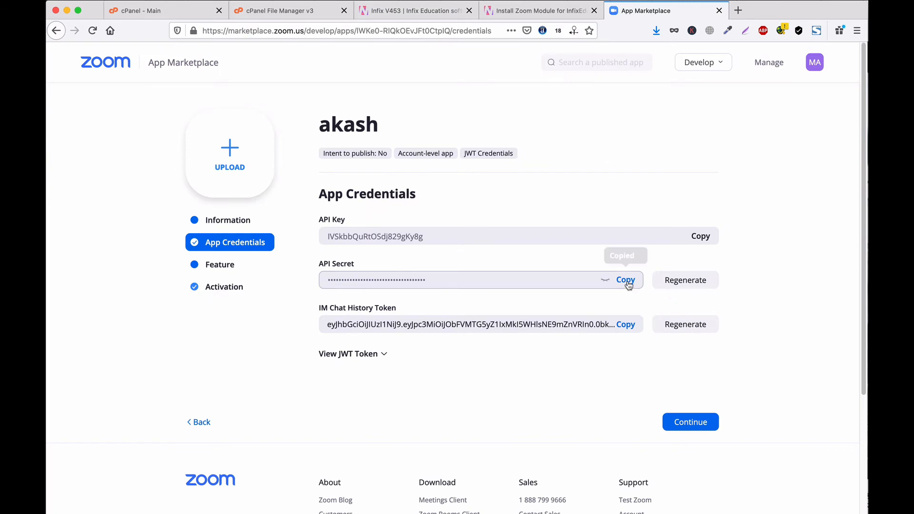
left_click(275, 11)
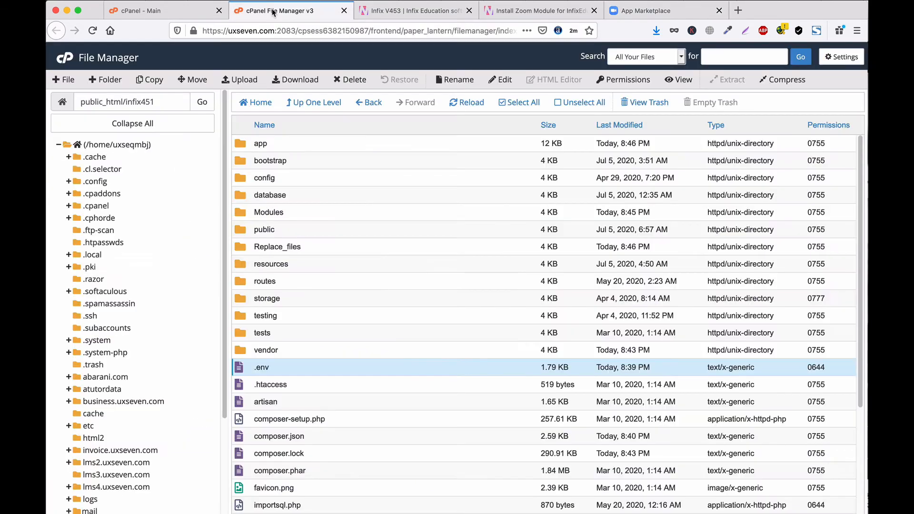
left_click(422, 11)
key("super+a")
key("super+v")
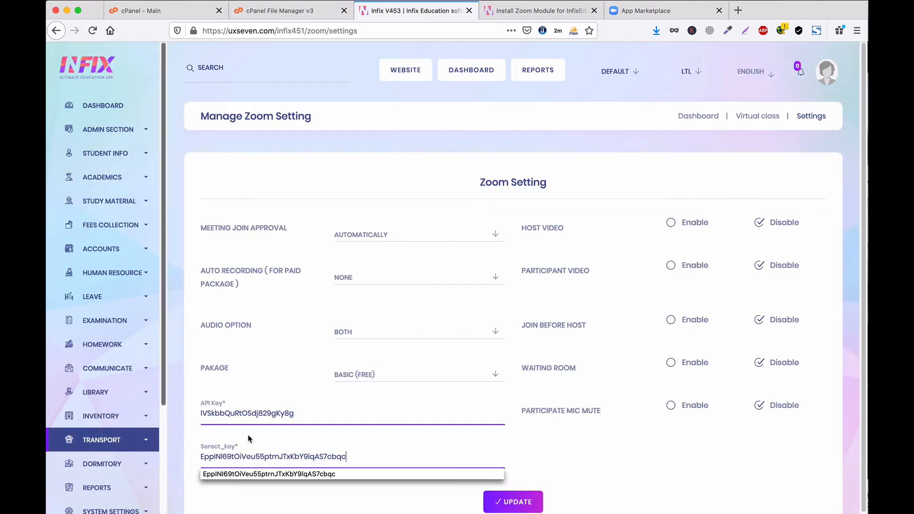
left_click(517, 503)
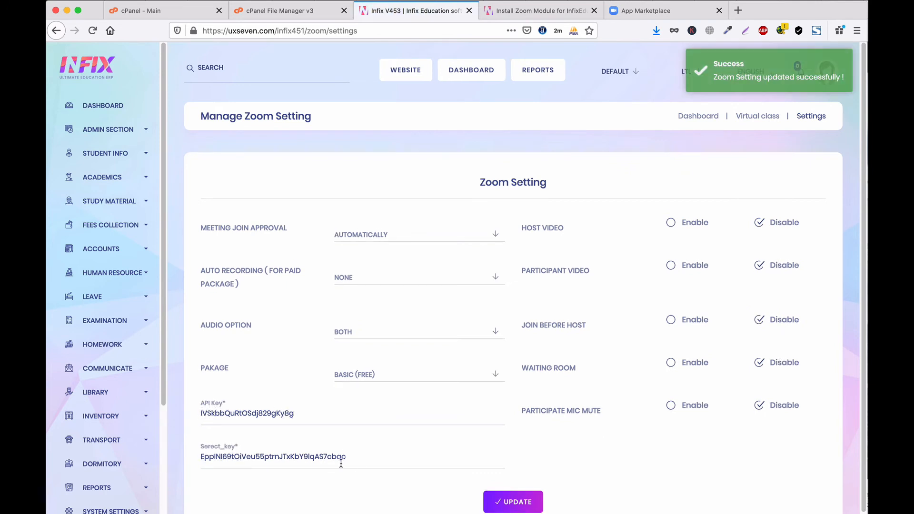
Open the infix451 .env file in cPanel File Manager, check the ZOOM_CLIENT_KEY and ZOOM_CLIENT_SECRET entries, and close the file
left_click(307, 18)
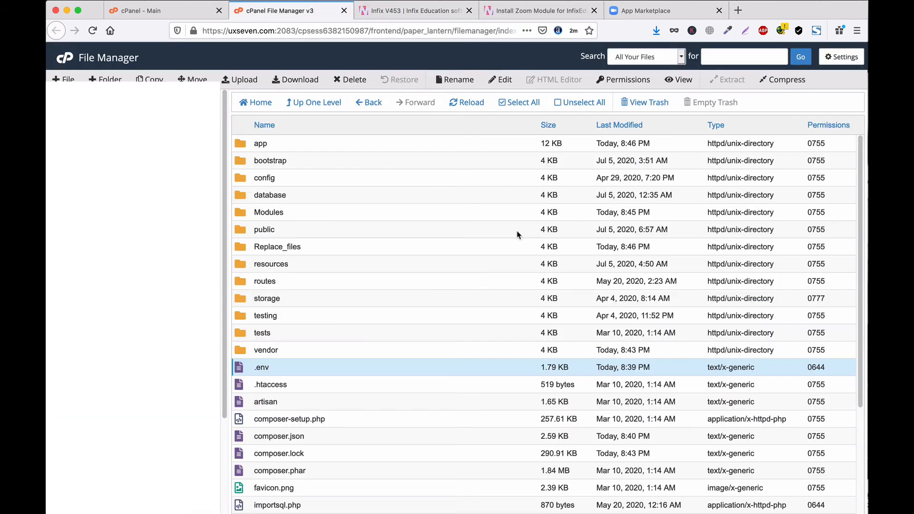
right_click(240, 368)
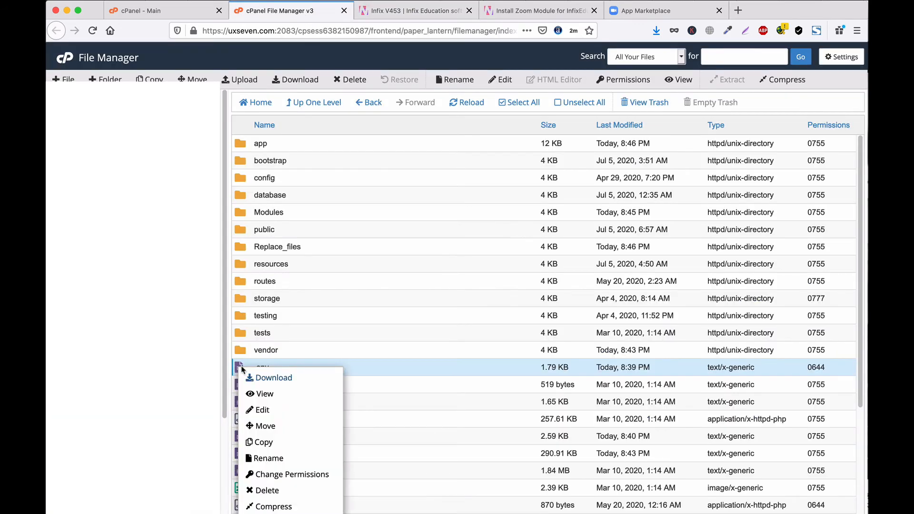
left_click(289, 412)
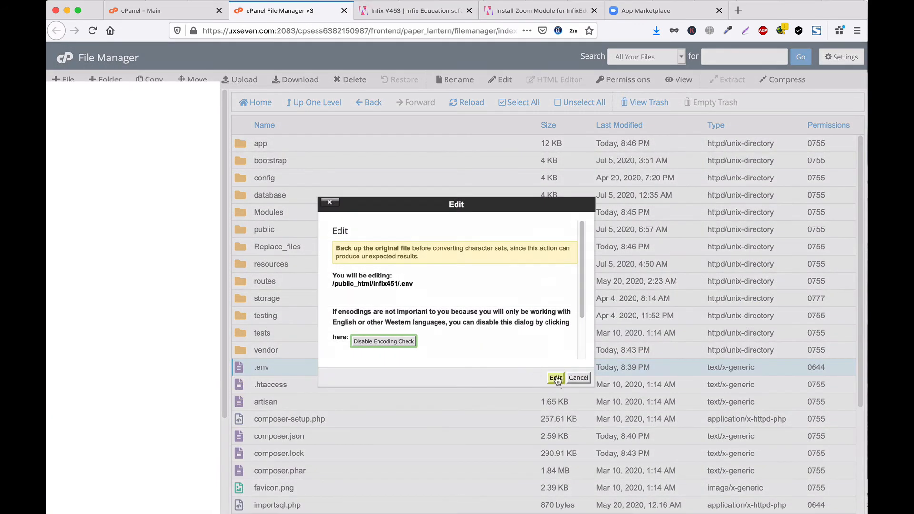
left_click(557, 379)
scroll(286, 387, "down", 10)
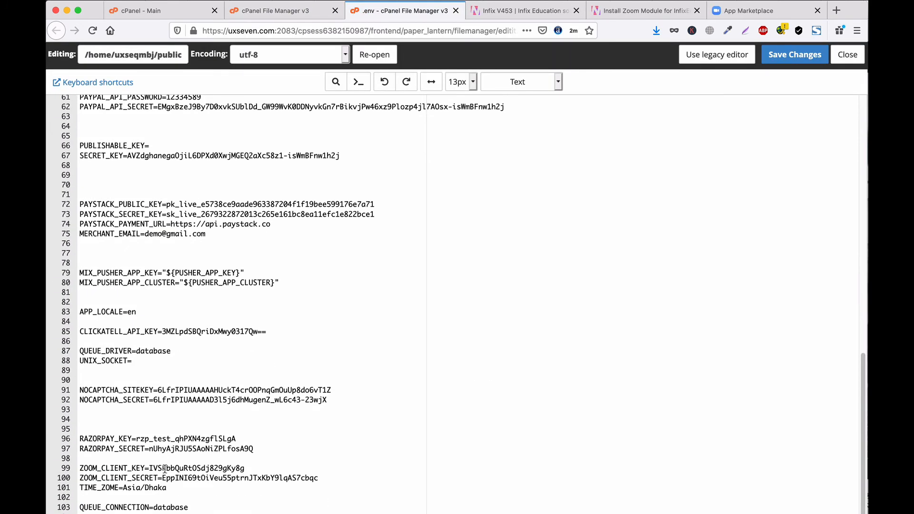
left_click(241, 468)
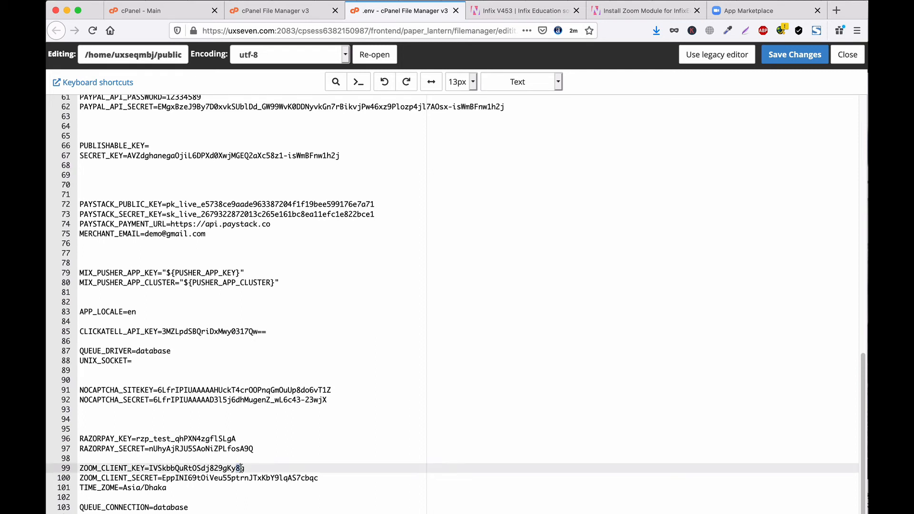
left_click(312, 480)
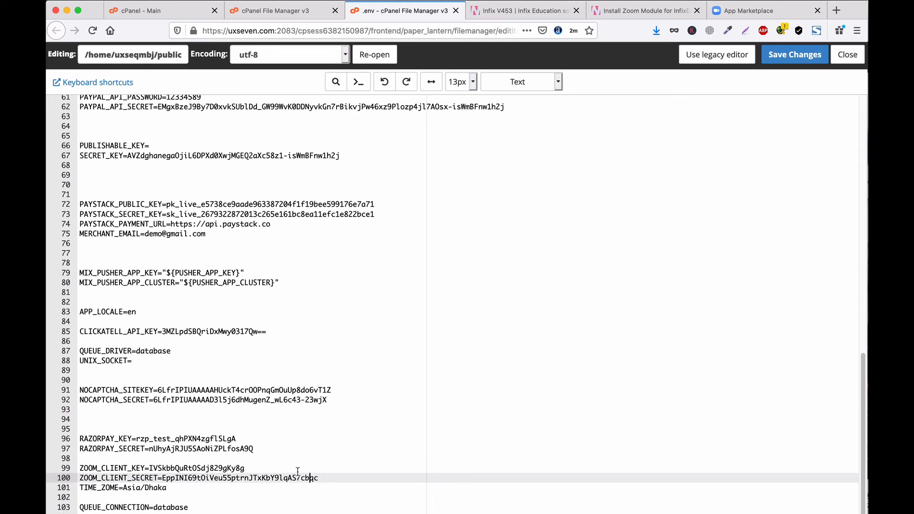
left_click(456, 10)
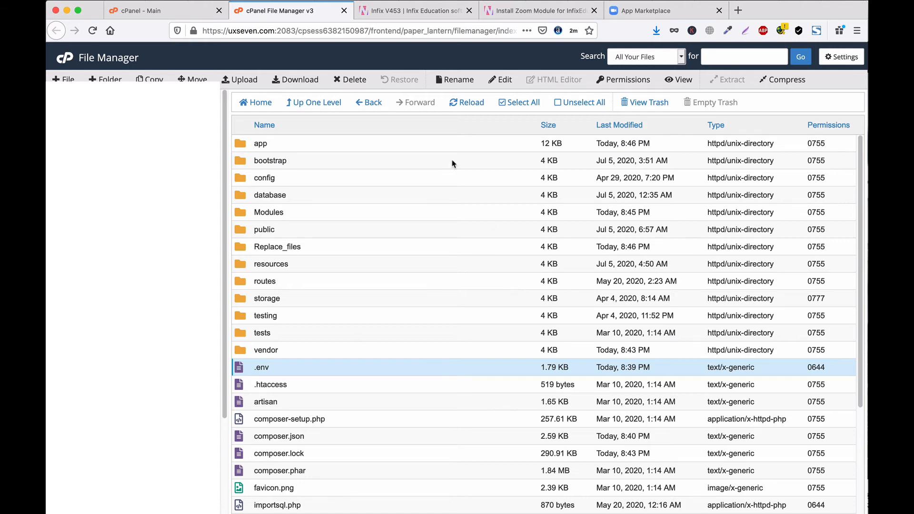
Return to the InfixEdu Zoom settings and check which Zoom package options are offered
left_click(419, 10)
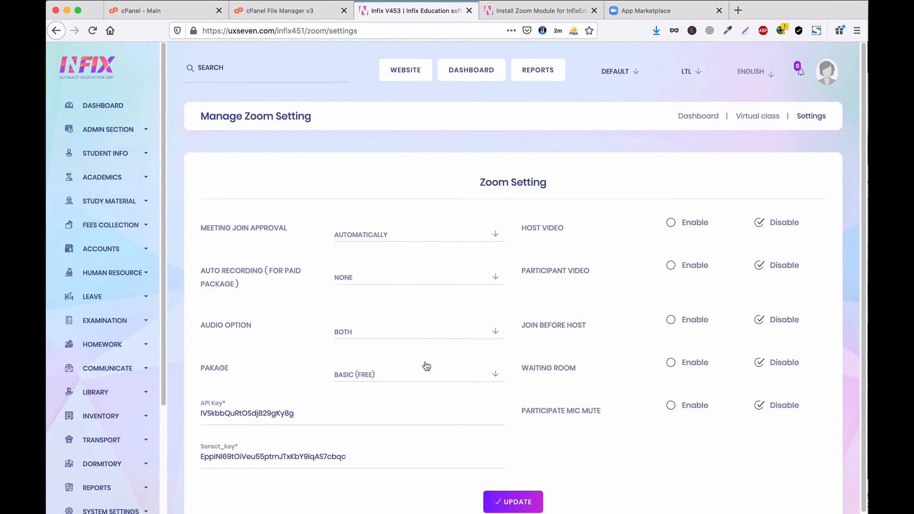
left_click(402, 379)
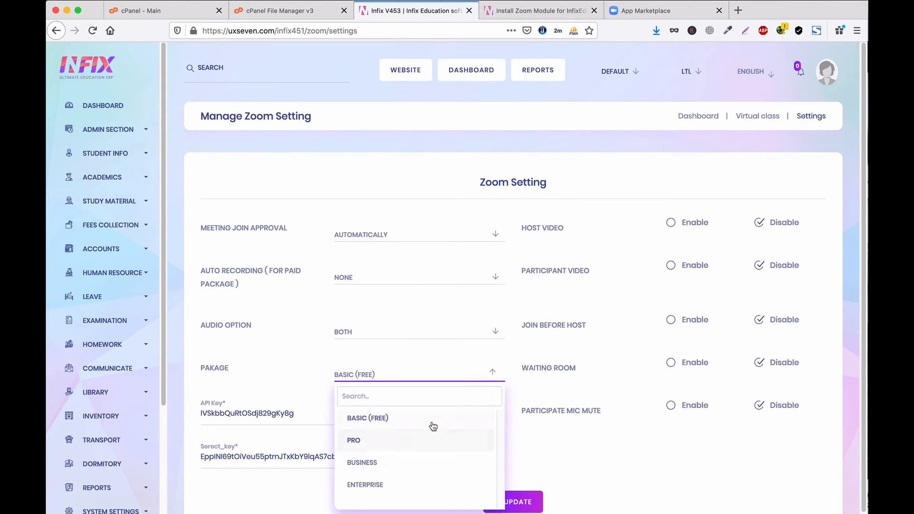
left_click(666, 483)
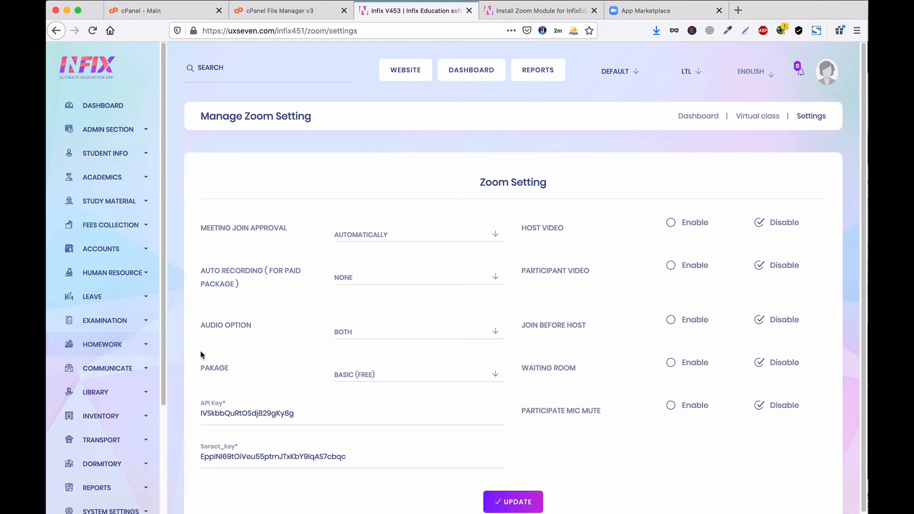
scroll(138, 346, "down", 4)
scroll(138, 346, "up", 4)
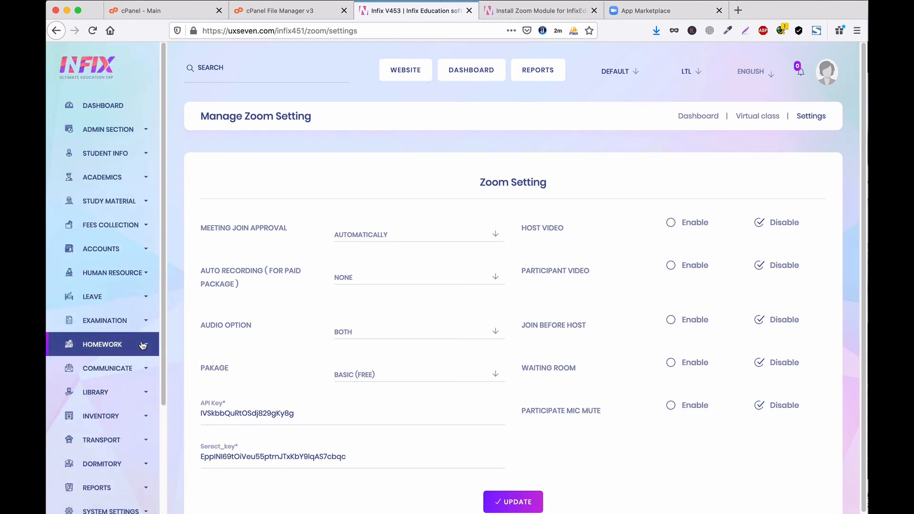
Add a new academic section named A
left_click(102, 106)
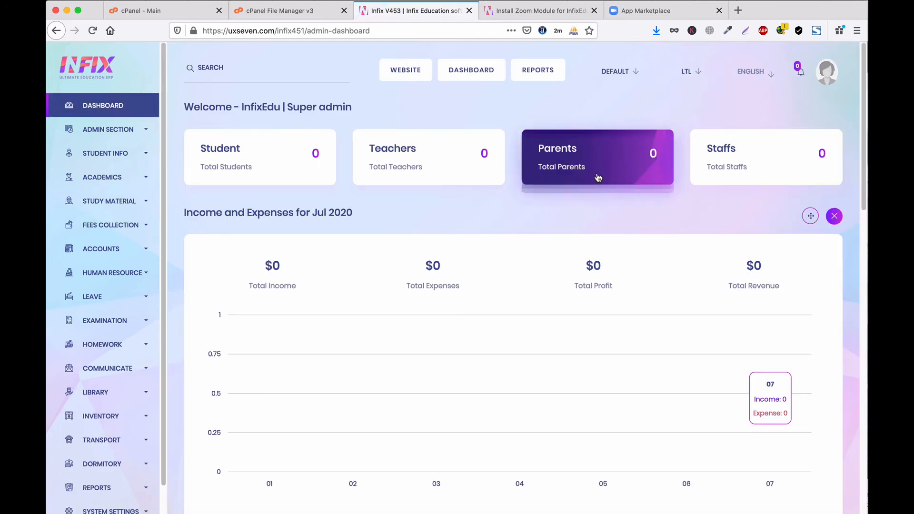
left_click(127, 180)
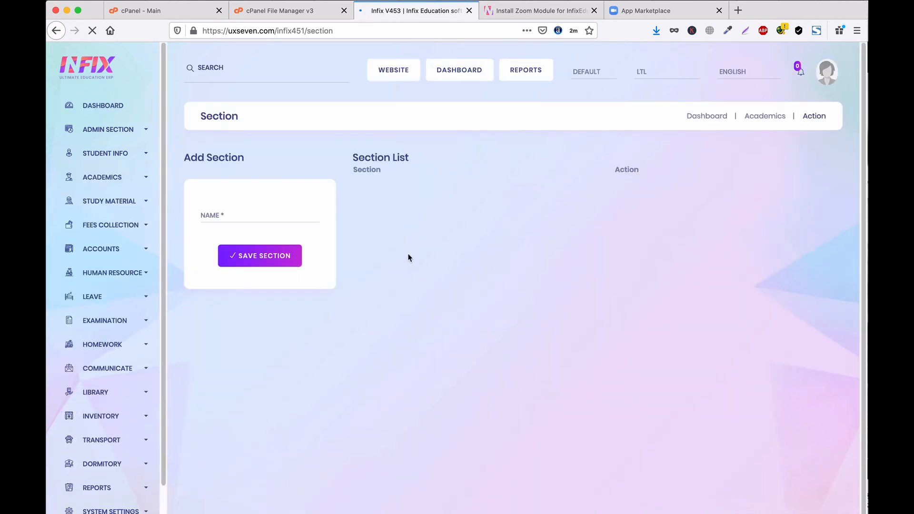
left_click(246, 218)
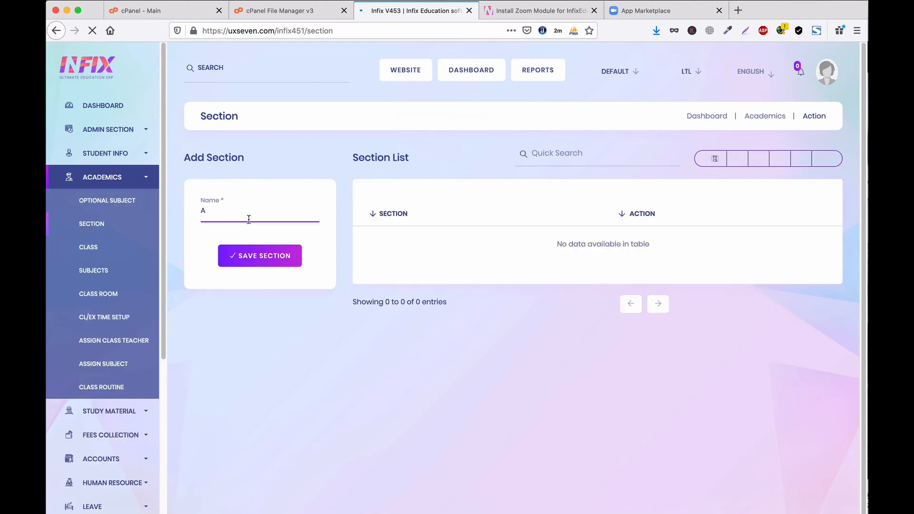
type("A")
left_click(263, 257)
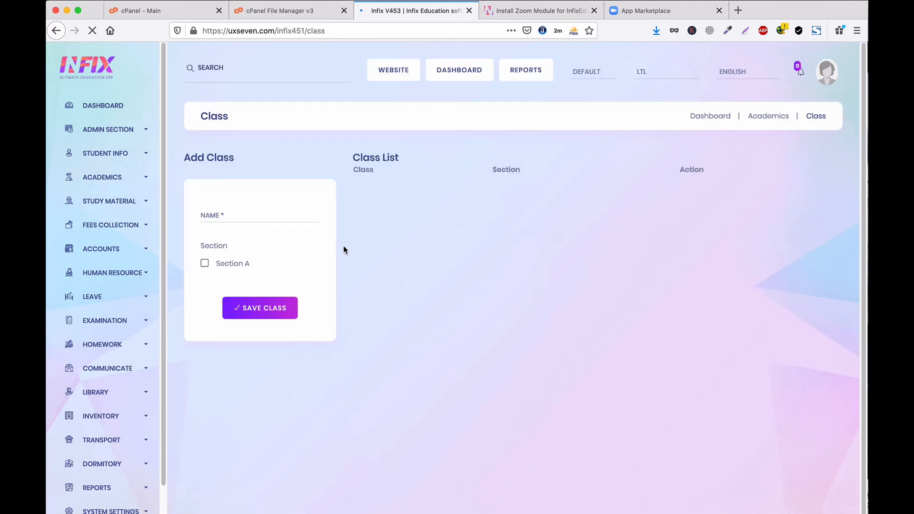
Add a class named 1 with section A assigned to it
left_click(232, 212)
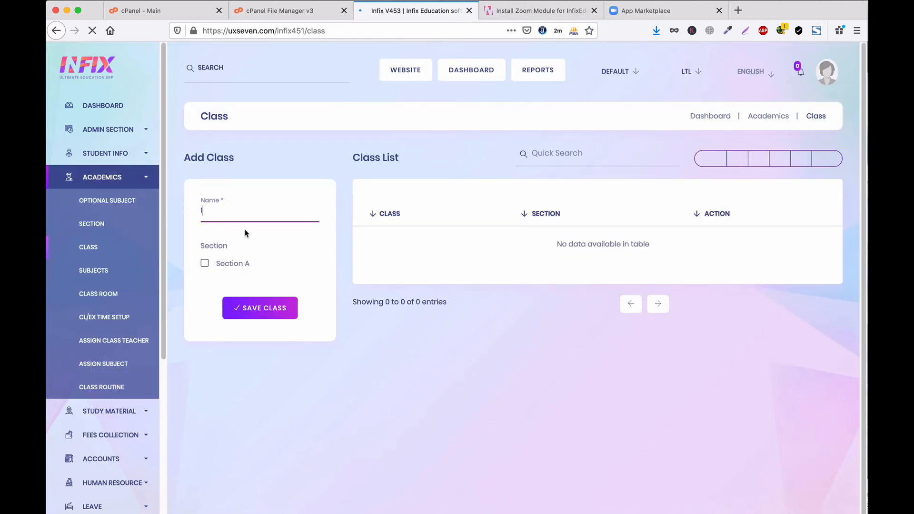
left_click(205, 265)
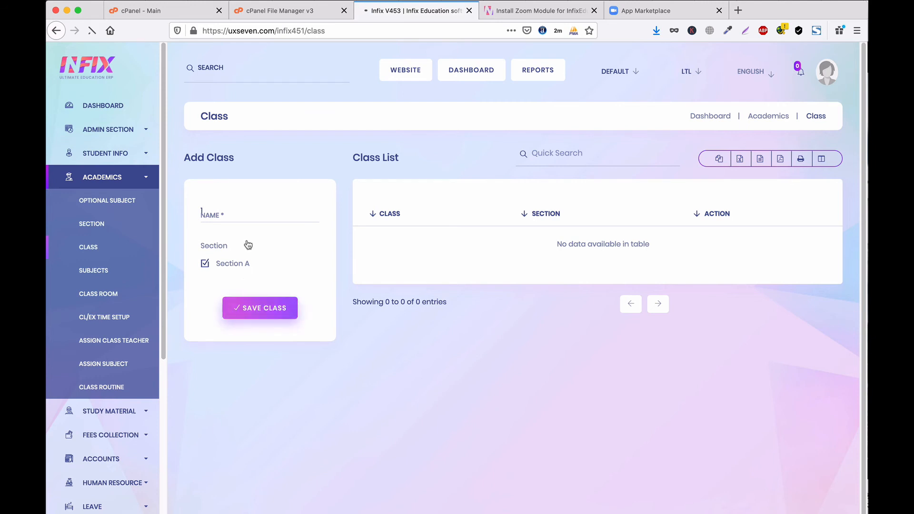
left_click(241, 212)
type("1")
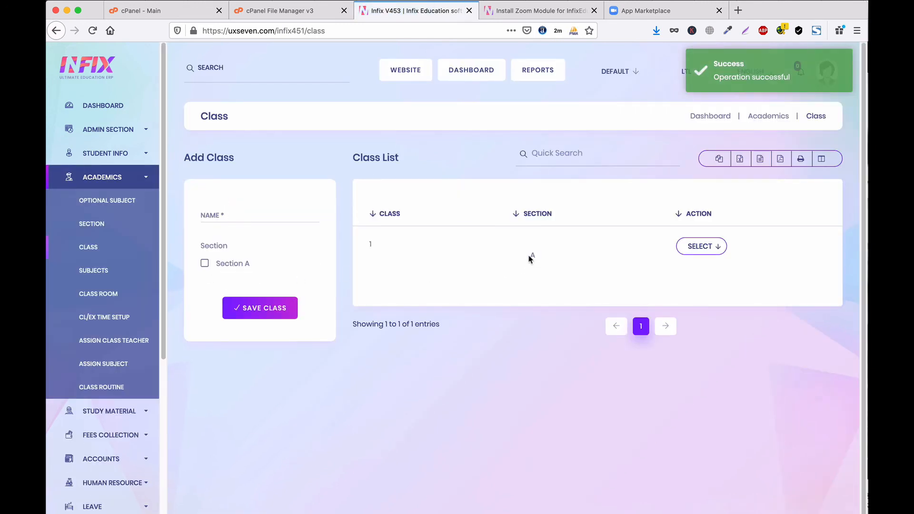
Start adding a new student and set the class to 1, the section to A and the roll number to 1
left_click(131, 154)
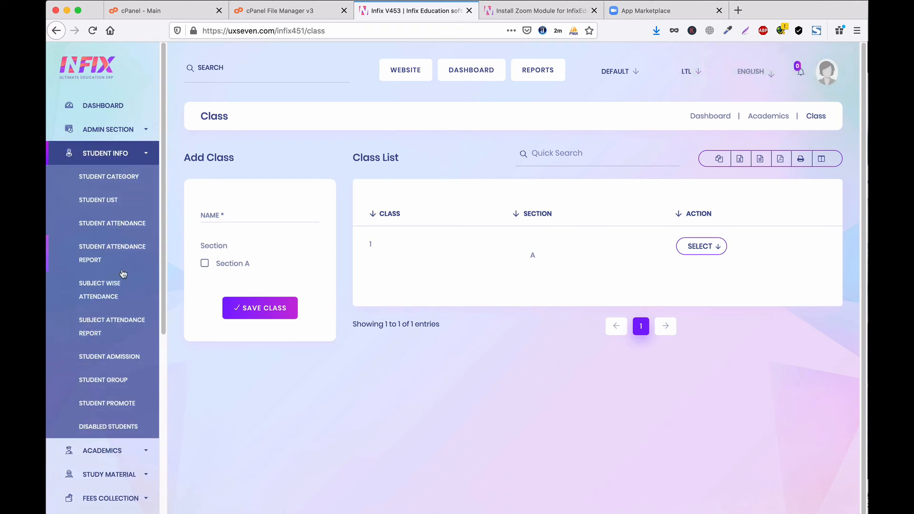
left_click(108, 202)
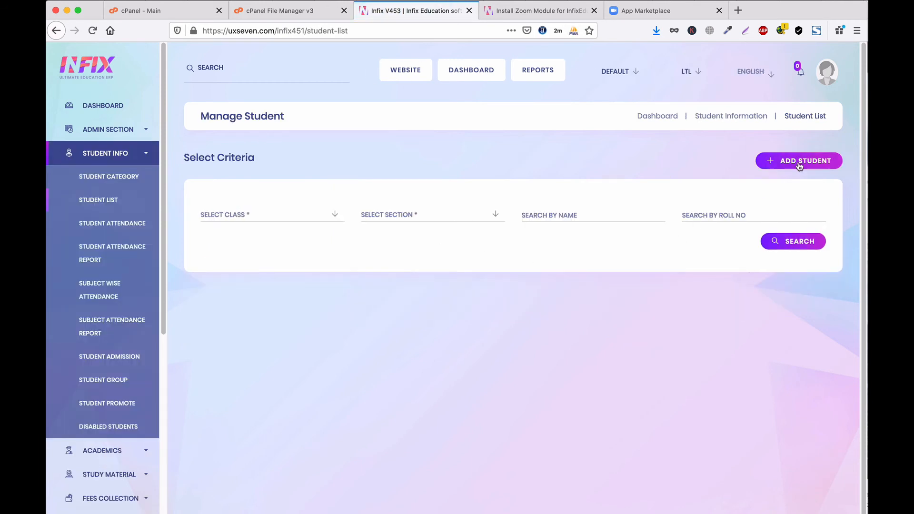
left_click(800, 165)
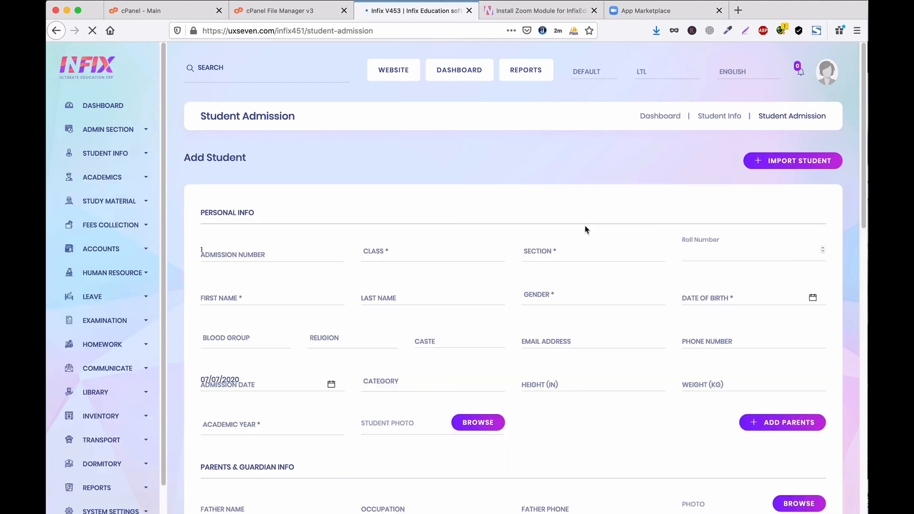
left_click(418, 257)
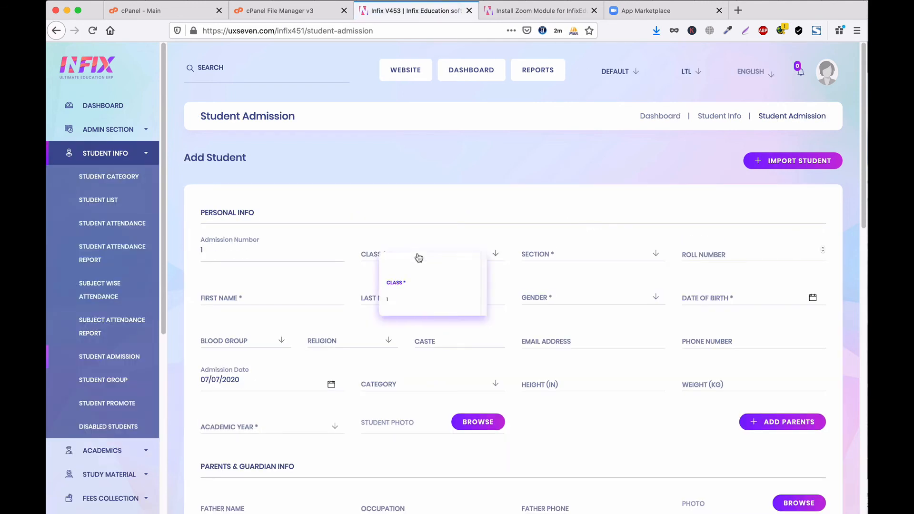
left_click(390, 298)
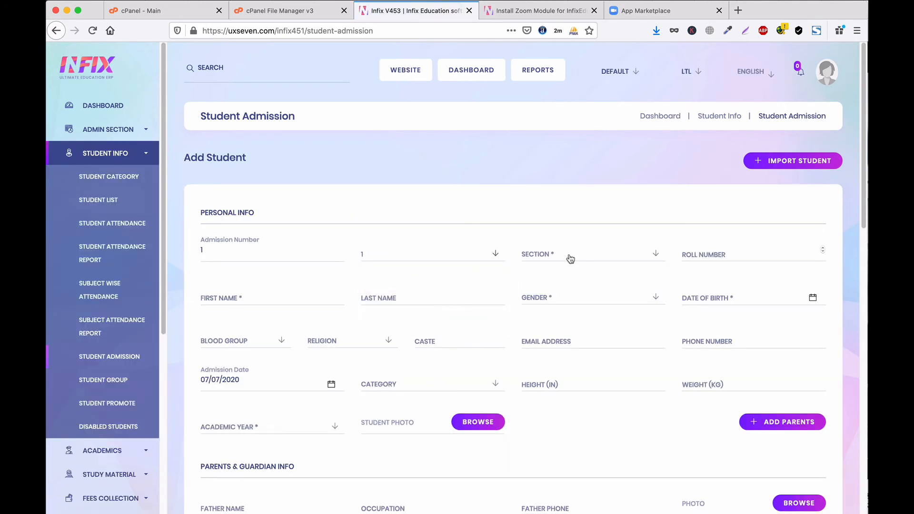
left_click(569, 257)
left_click(550, 299)
key("Tab")
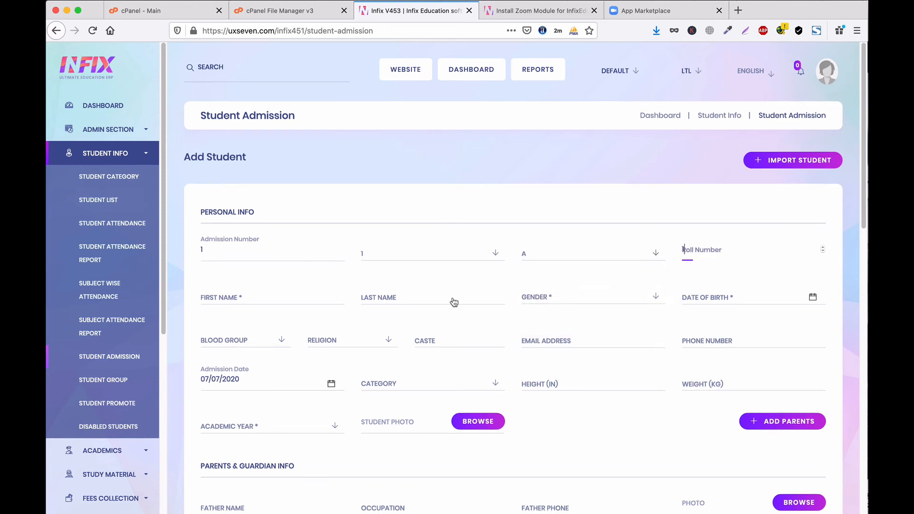
type("1")
Enter the student's first and last name in the admission form
left_click(278, 293)
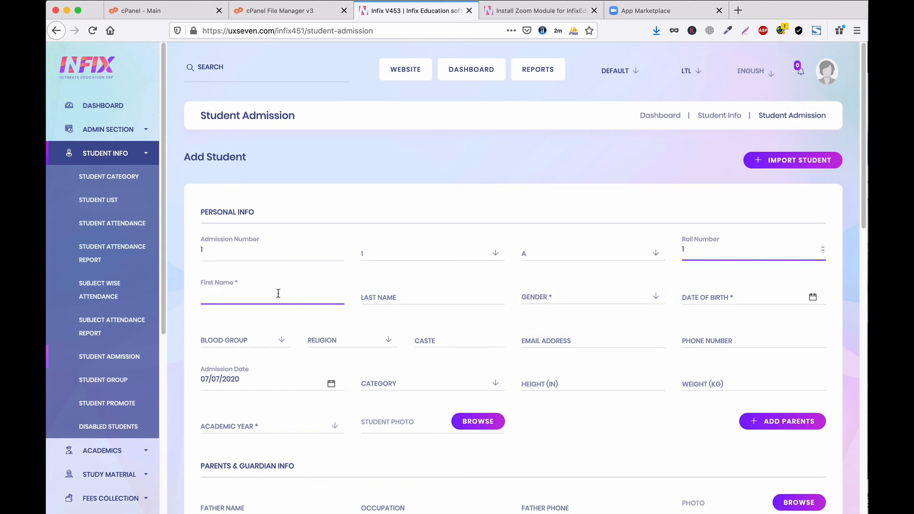
type("Ba")
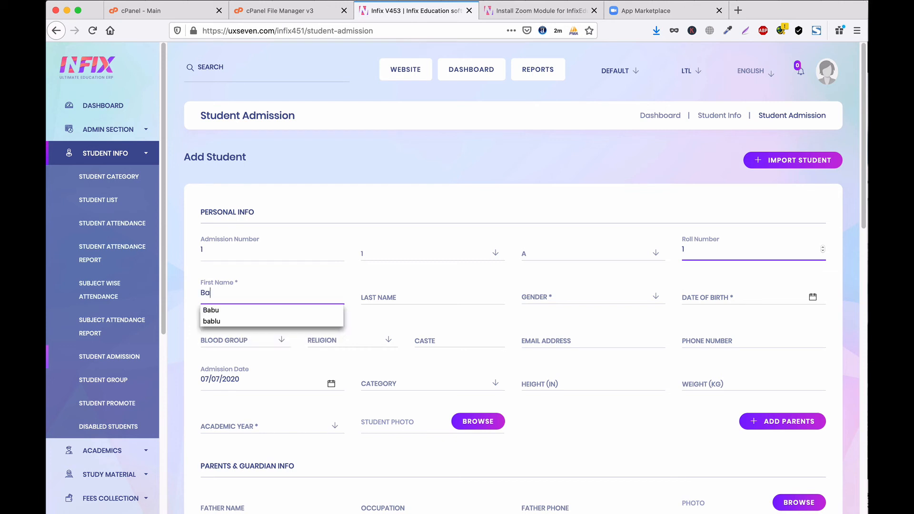
left_click(265, 322)
left_click(401, 296)
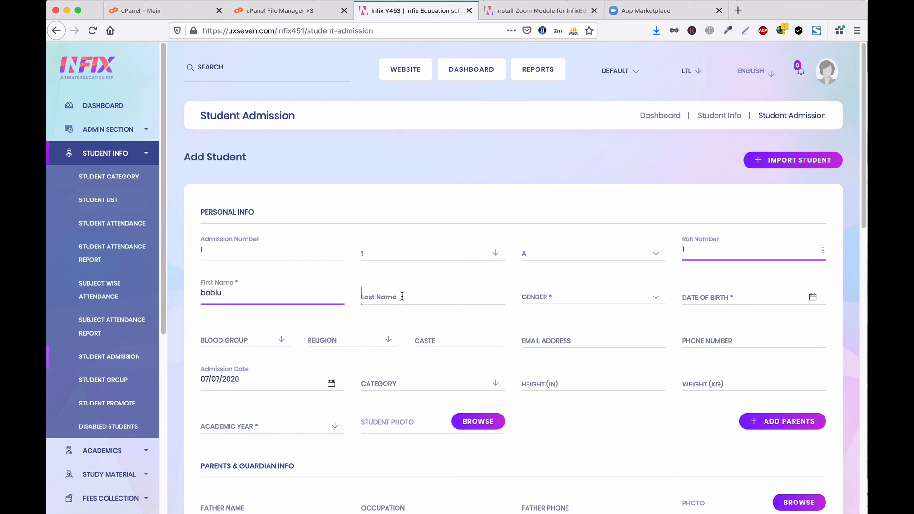
type("A")
left_click(399, 313)
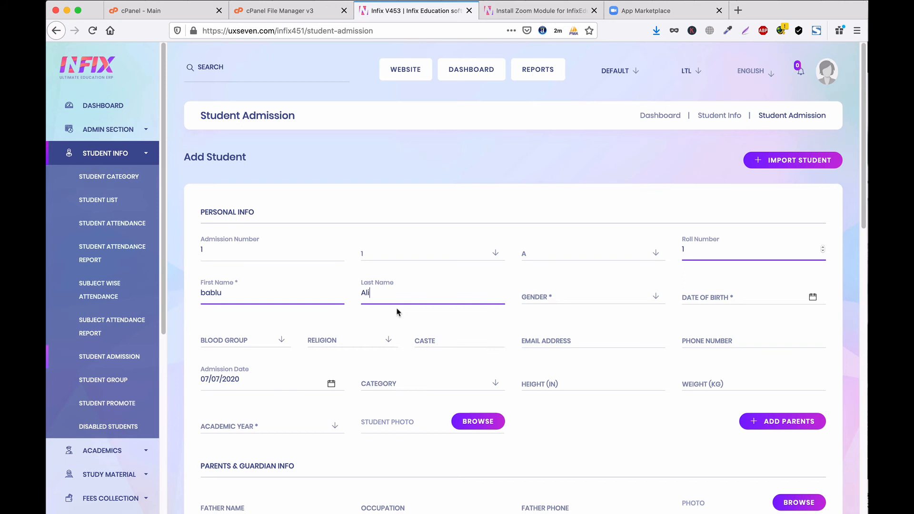
Set the student's gender to Male and pick the date of birth
left_click(592, 299)
left_click(560, 341)
left_click(734, 299)
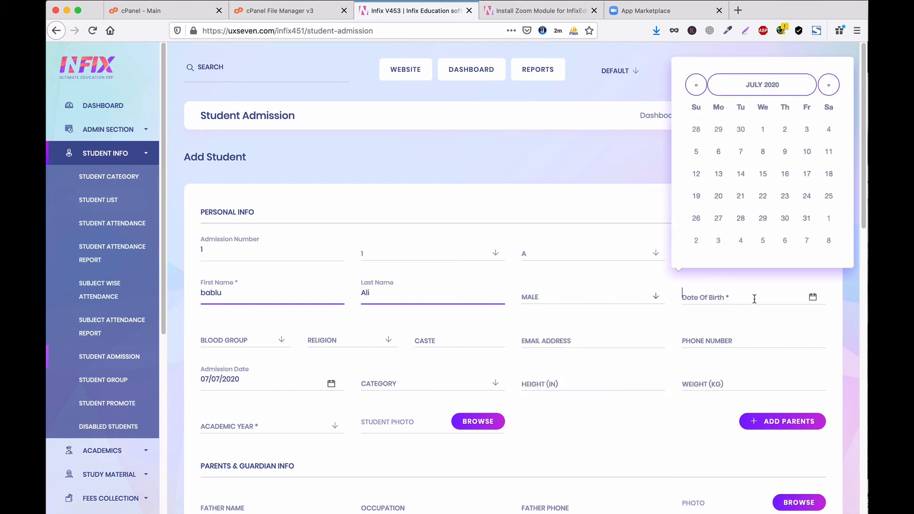
left_click(741, 131)
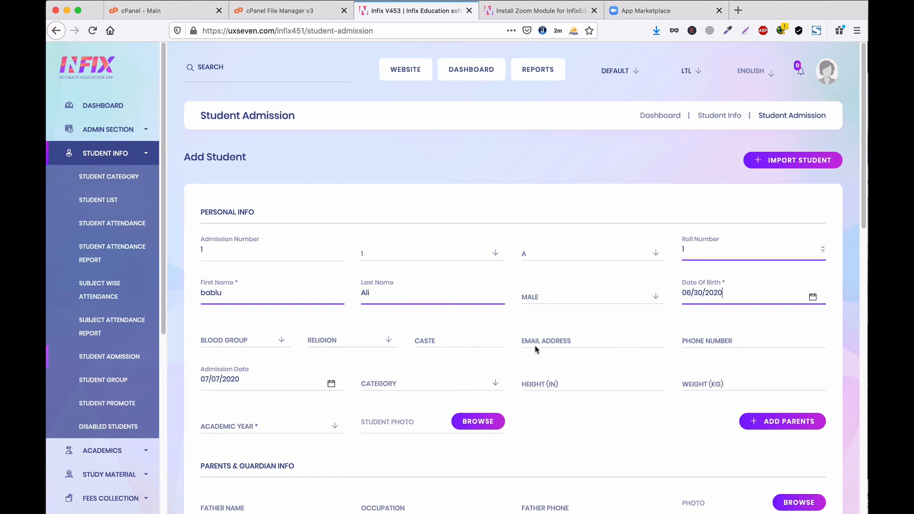
scroll(624, 342, "down", 3)
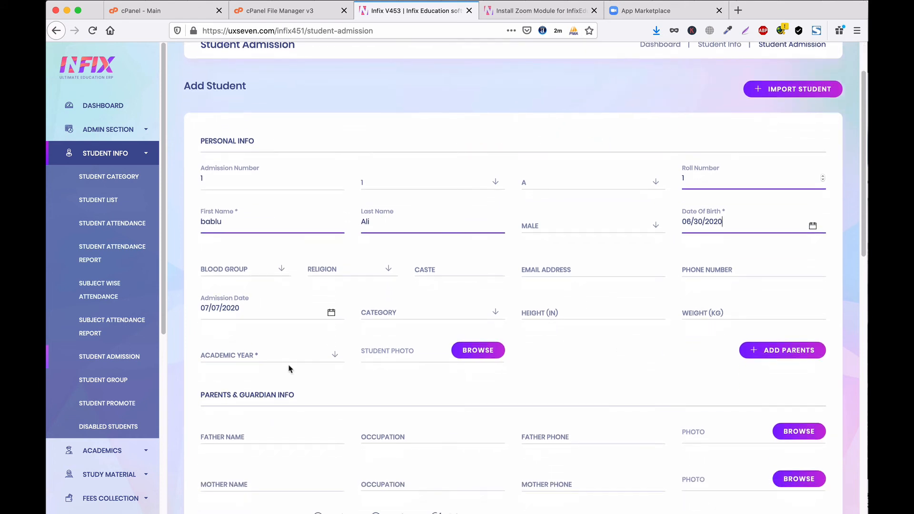
Set the student's academic year to 2020 and the relation with the guardian to Mother
left_click(279, 362)
left_click(245, 399)
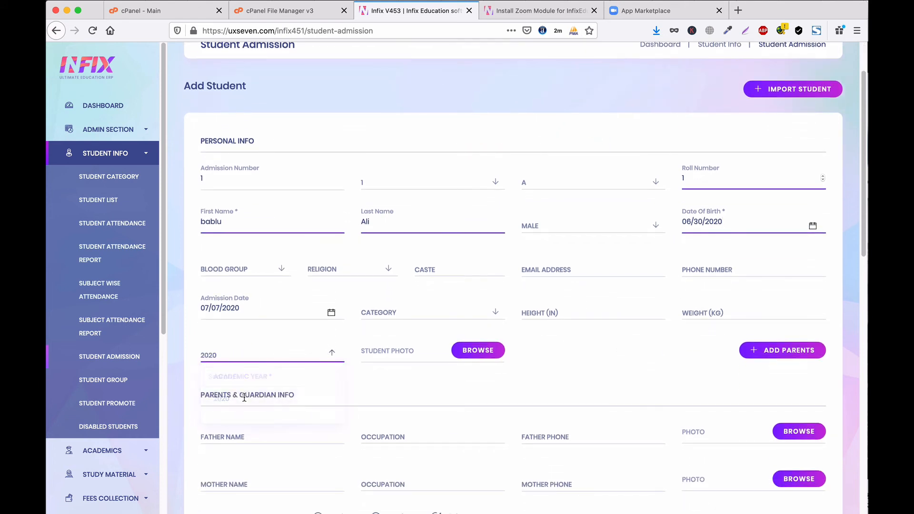
scroll(617, 397, "down", 8)
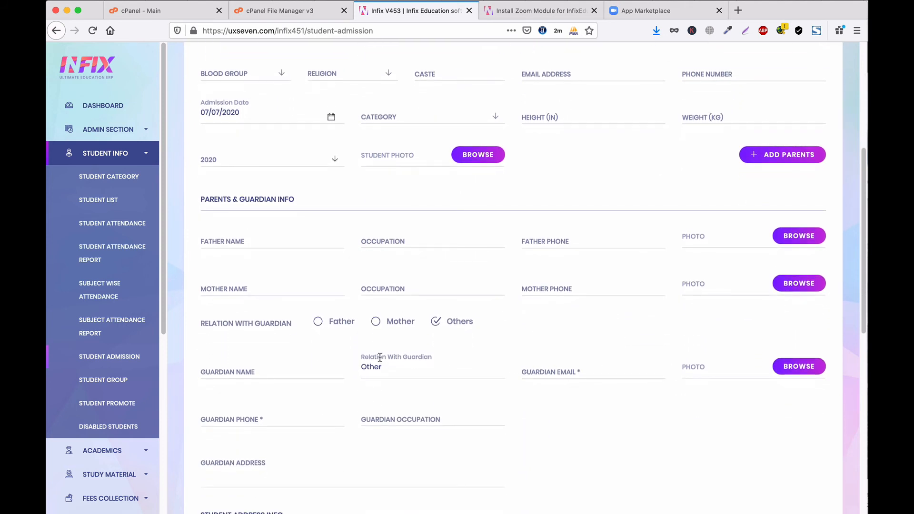
left_click(376, 323)
Fill in the guardian's e-mail address and phone number in the admission form
left_click(575, 372)
left_click(577, 381)
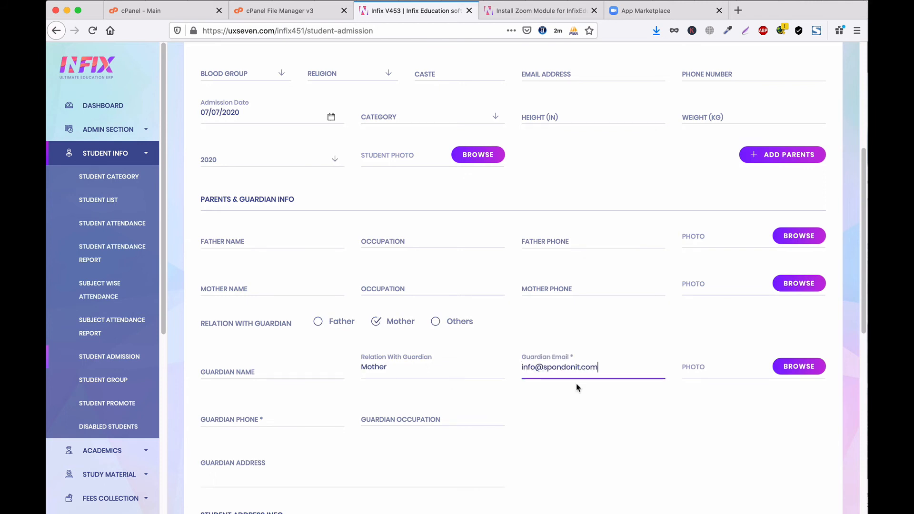
left_click(267, 418)
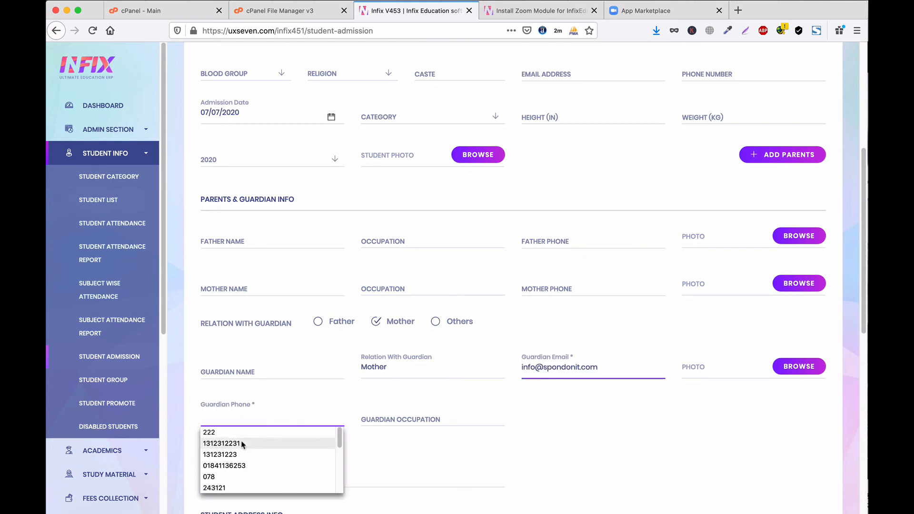
left_click(265, 442)
scroll(638, 369, "up", 5)
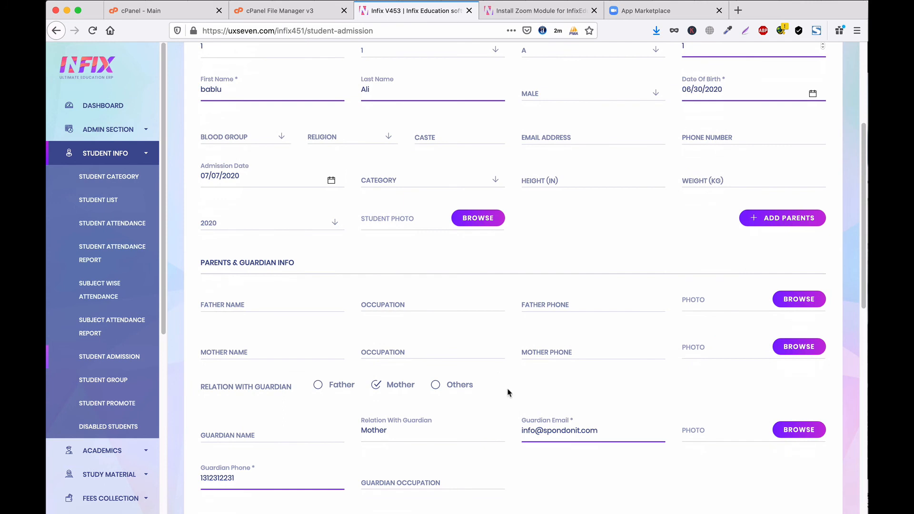
scroll(508, 387, "down", 2)
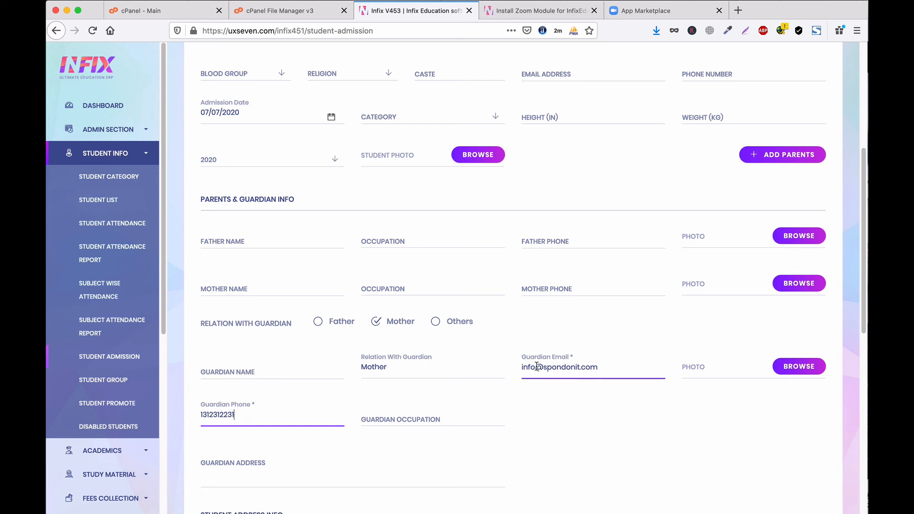
left_click_drag(607, 372, 513, 367)
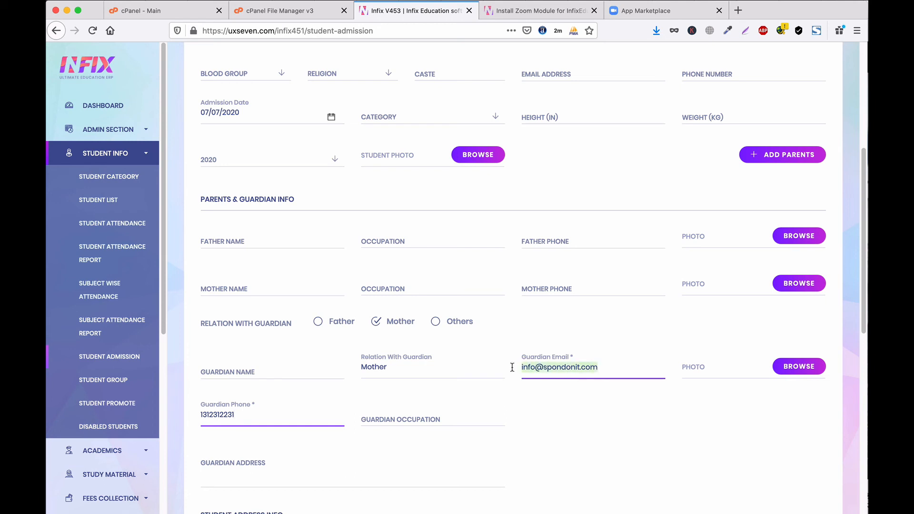
left_click(603, 397)
left_click_drag(597, 368, 521, 367)
left_click(610, 415)
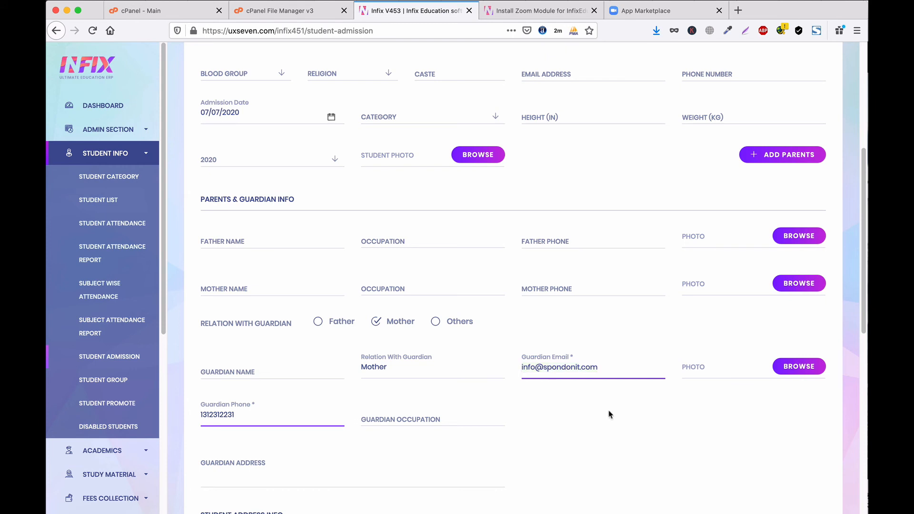
Save the new student's admission form, leaving the address, transport and document details empty
scroll(589, 410, "down", 5)
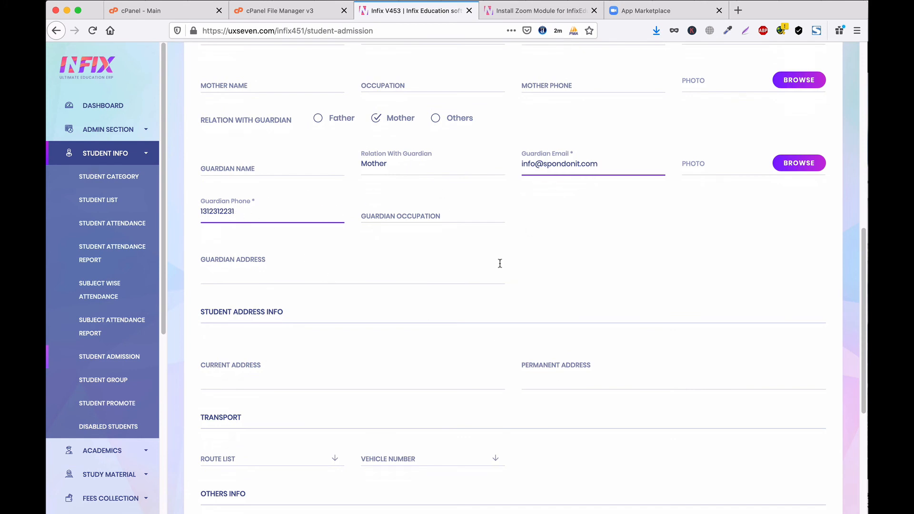
scroll(500, 263, "down", 8)
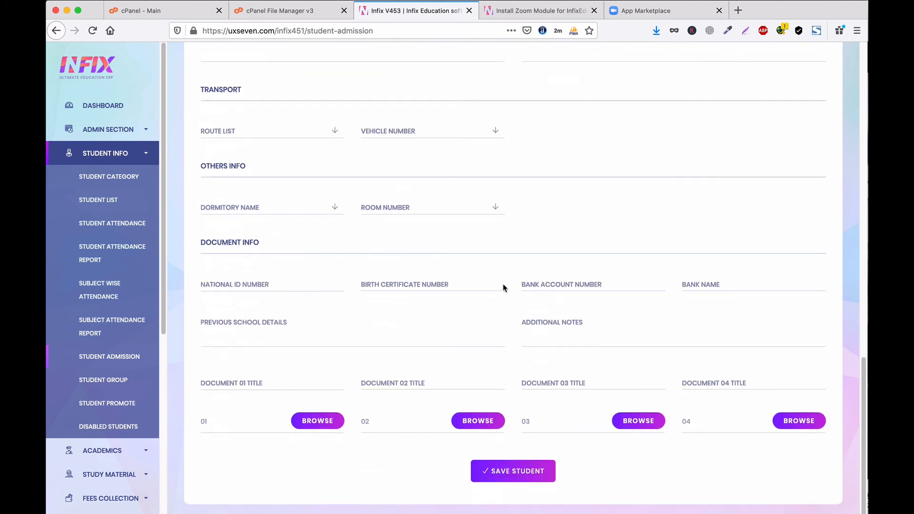
left_click(514, 472)
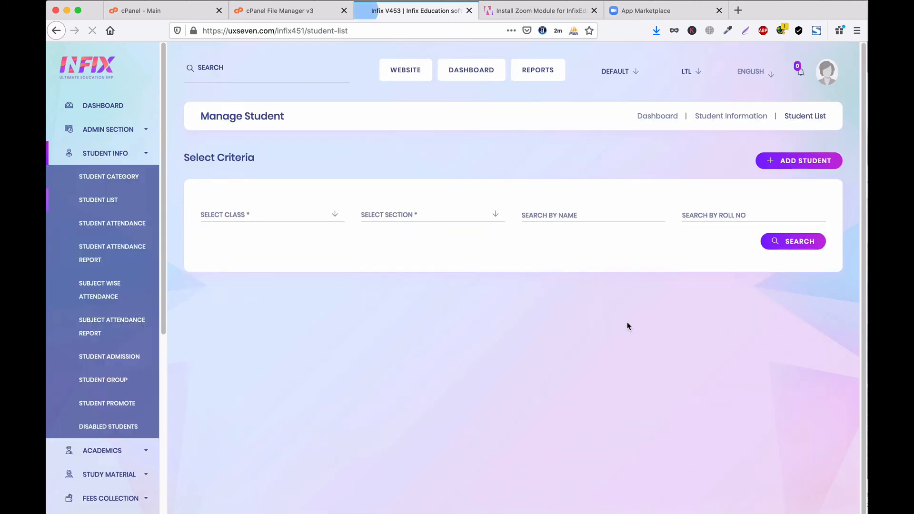
Start adding a new staff member from the Human Resource staff directory and set the role to Teacher
scroll(107, 325, "down", 5)
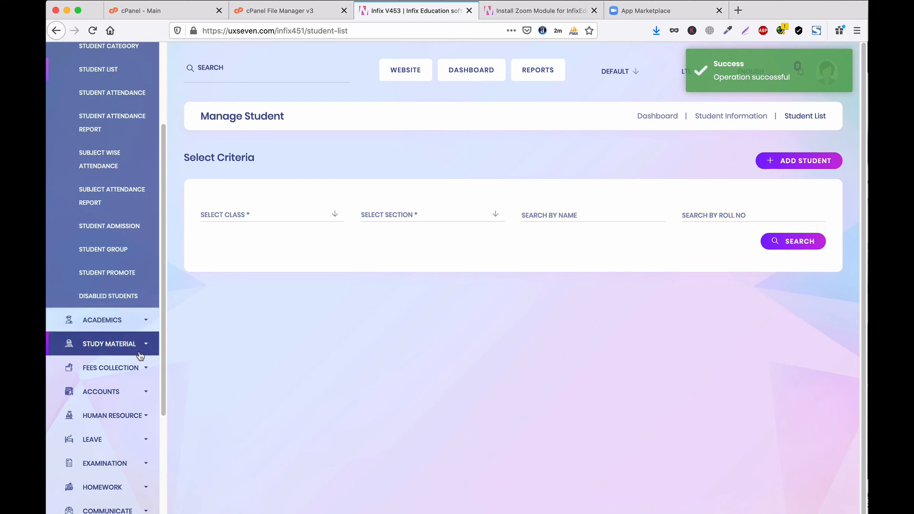
left_click(143, 415)
scroll(142, 419, "down", 3)
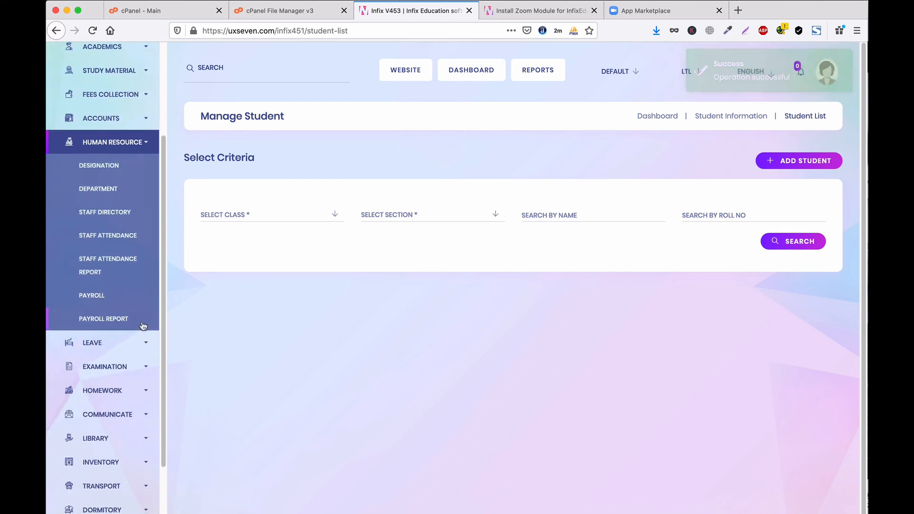
left_click(100, 217)
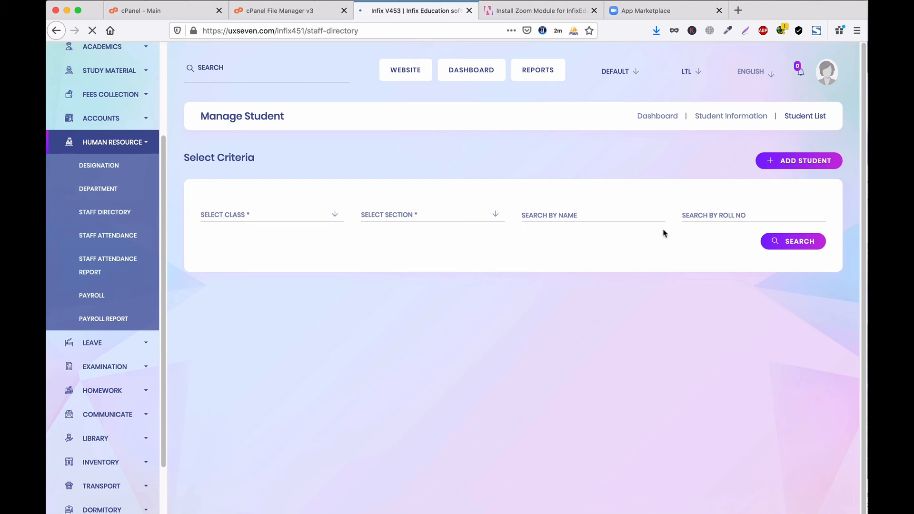
left_click(805, 165)
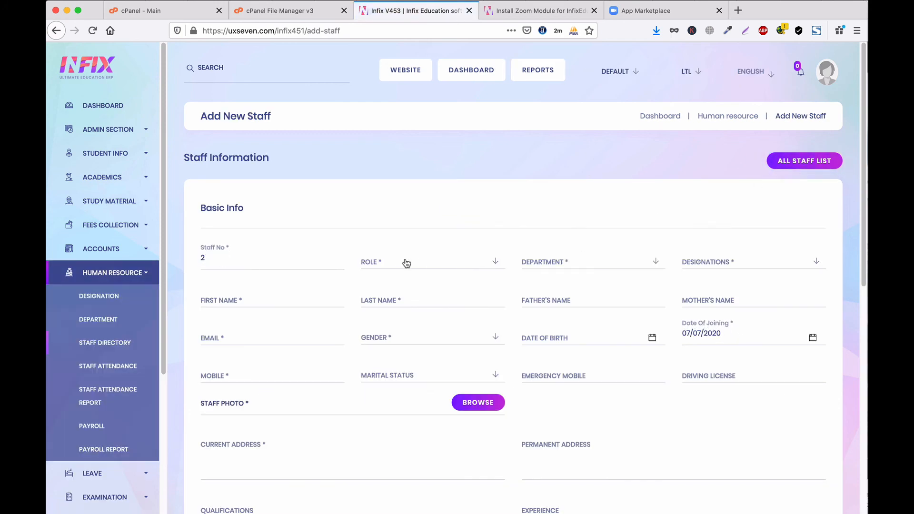
left_click(388, 267)
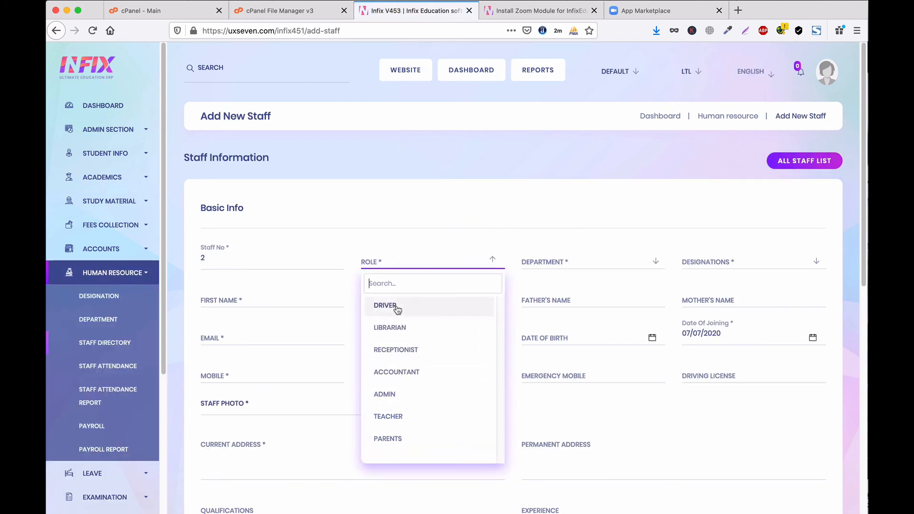
left_click(404, 419)
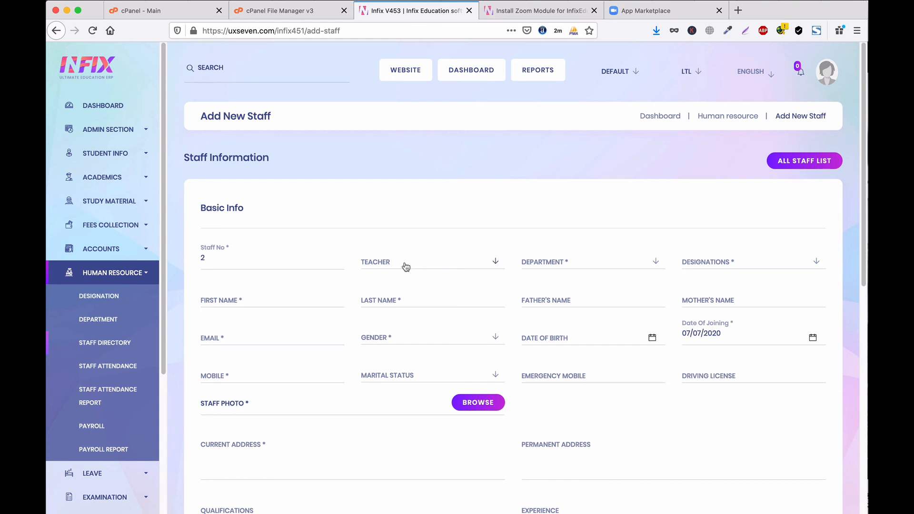
scroll(126, 363, "down", 5)
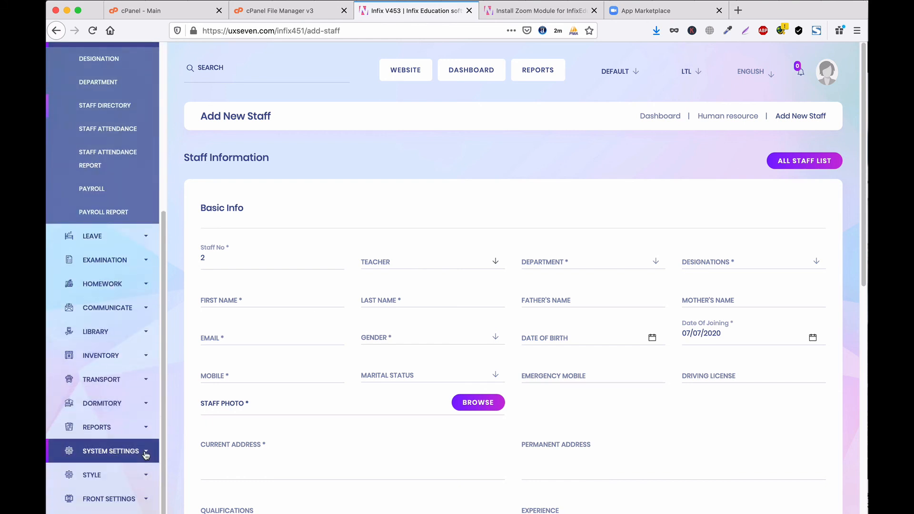
left_click(146, 455)
scroll(138, 429, "down", 10)
scroll(125, 267, "up", 3)
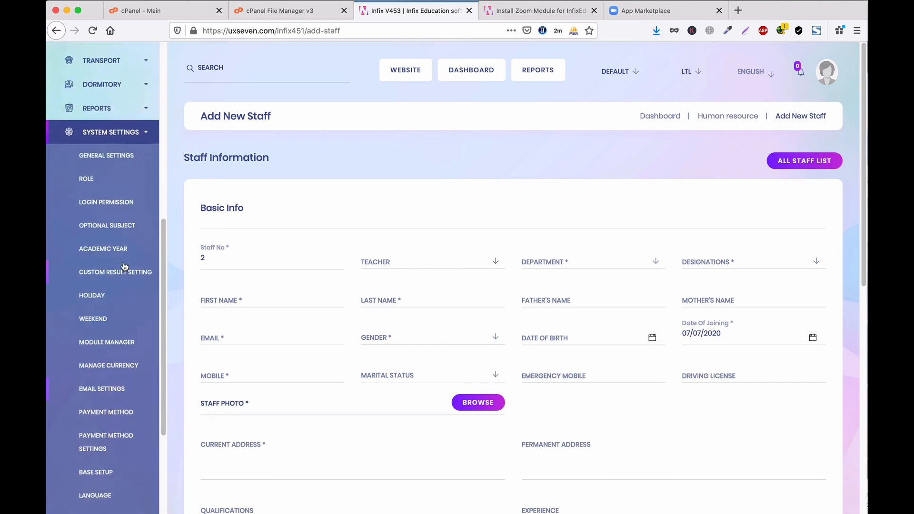
scroll(123, 267, "up", 2)
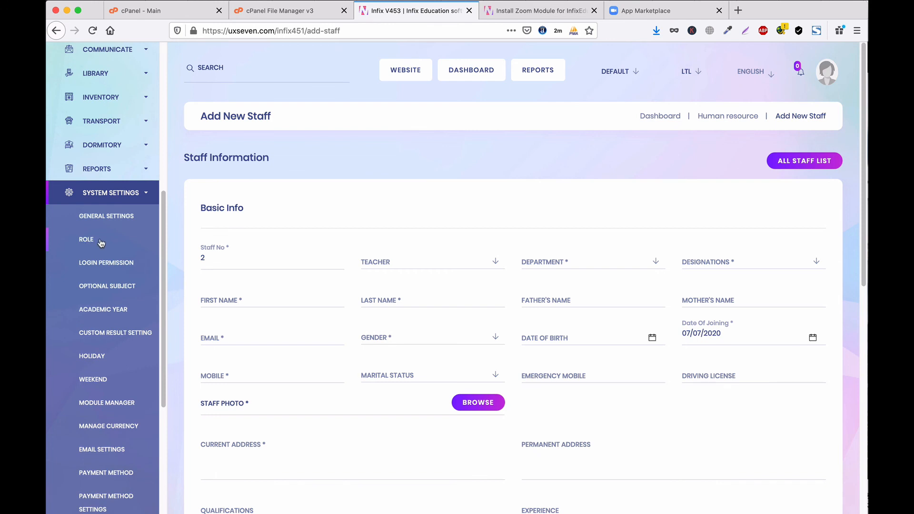
Set the staff member's department to Admin and the designation to Principal
left_click(566, 267)
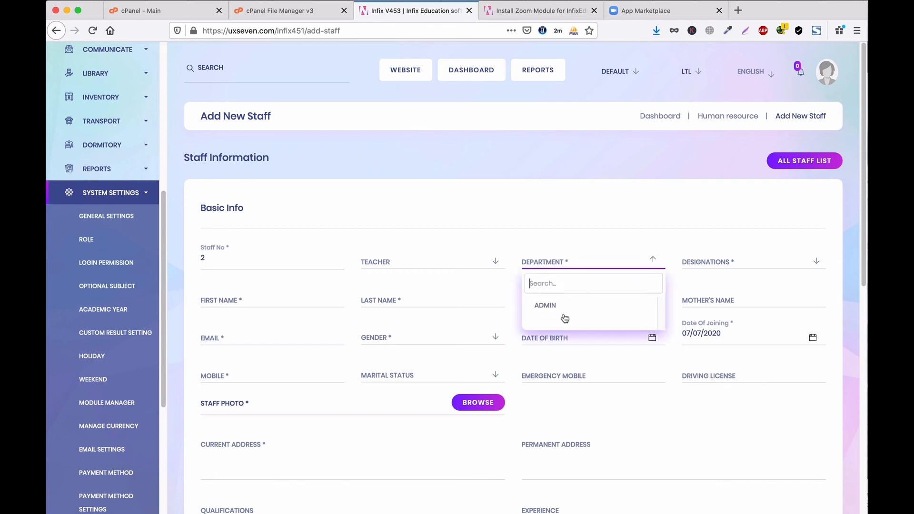
left_click(562, 307)
left_click(723, 268)
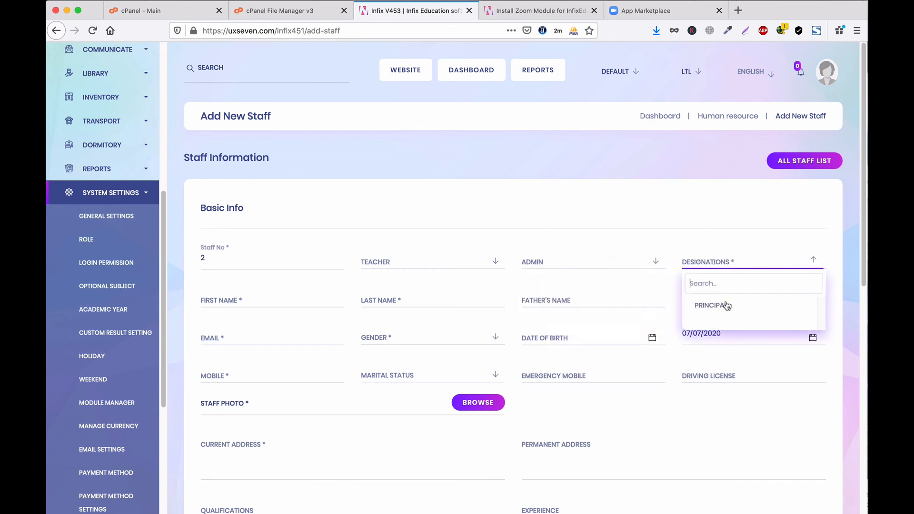
left_click(714, 307)
Enter "Mr." as the staff member's first name and "teacher" as the last name
left_click(275, 301)
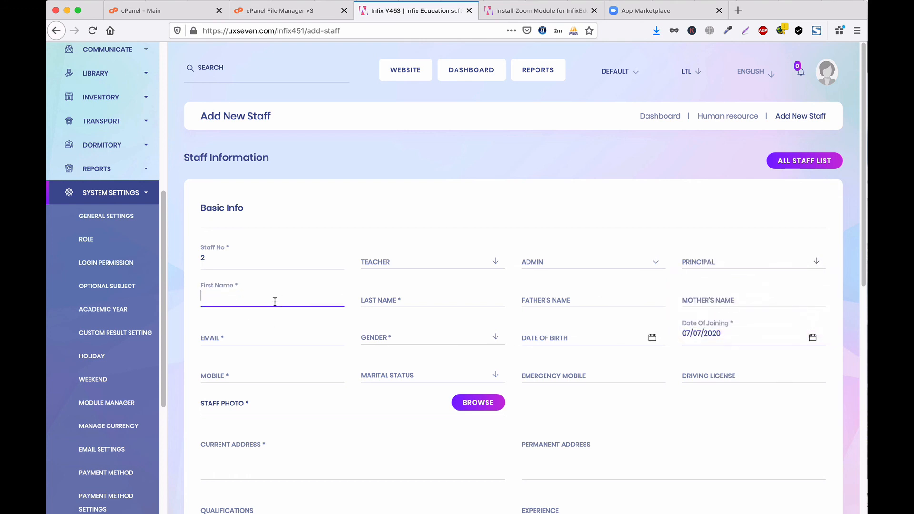
type("Mr.")
left_click(392, 296)
type("T")
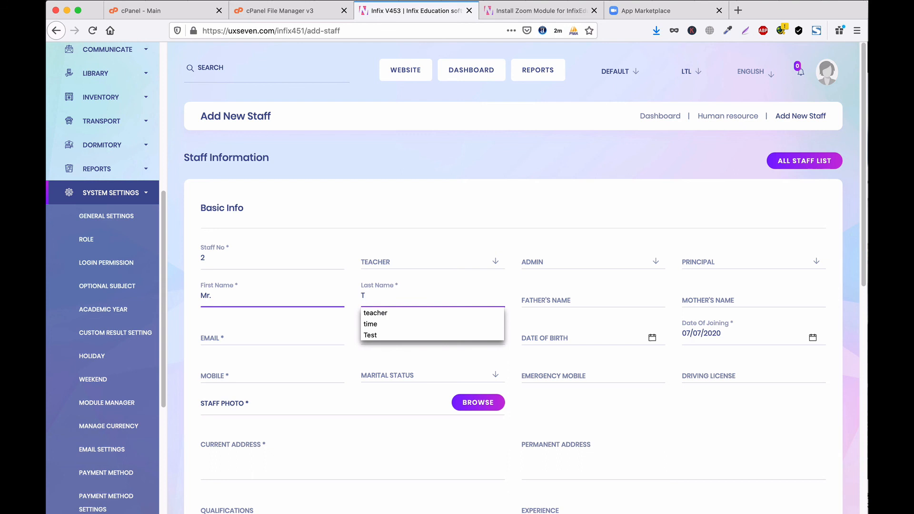
left_click(405, 313)
Fill in the staff member's e-mail address and mobile number, with the gender set to Male
left_click(265, 337)
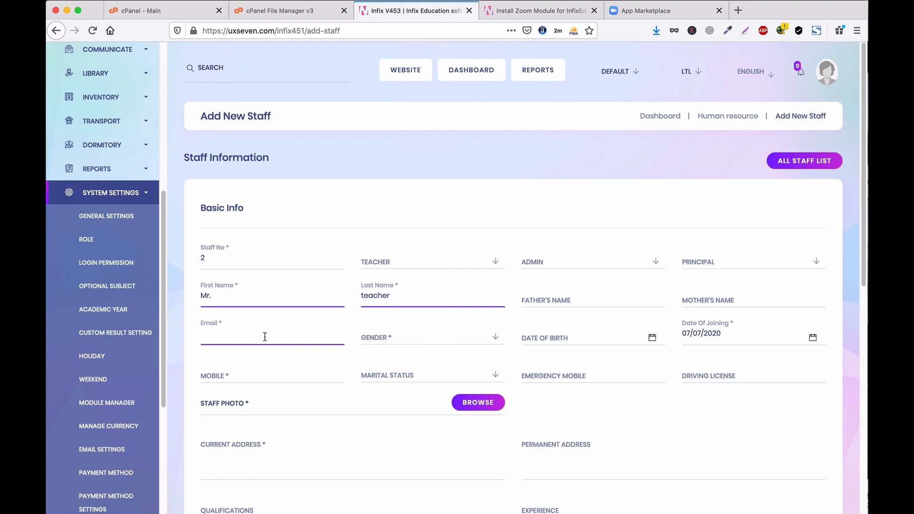
type("spn")
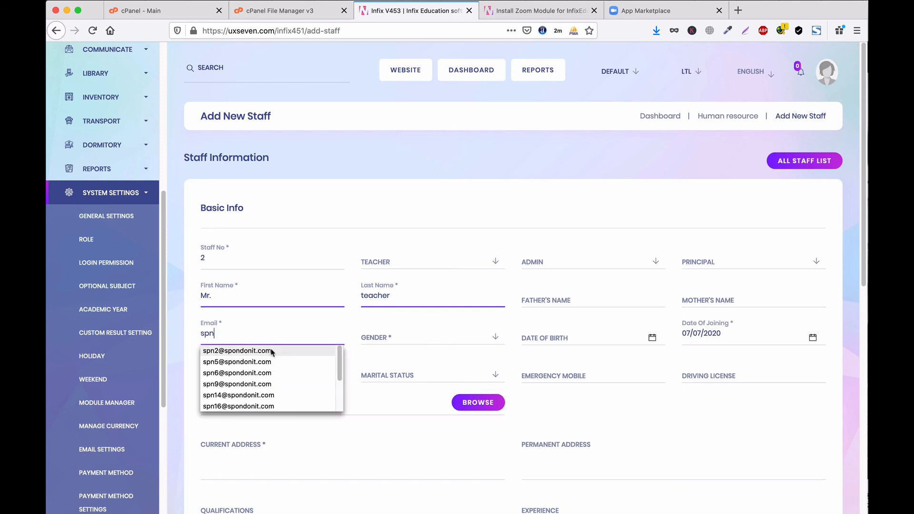
left_click(271, 352)
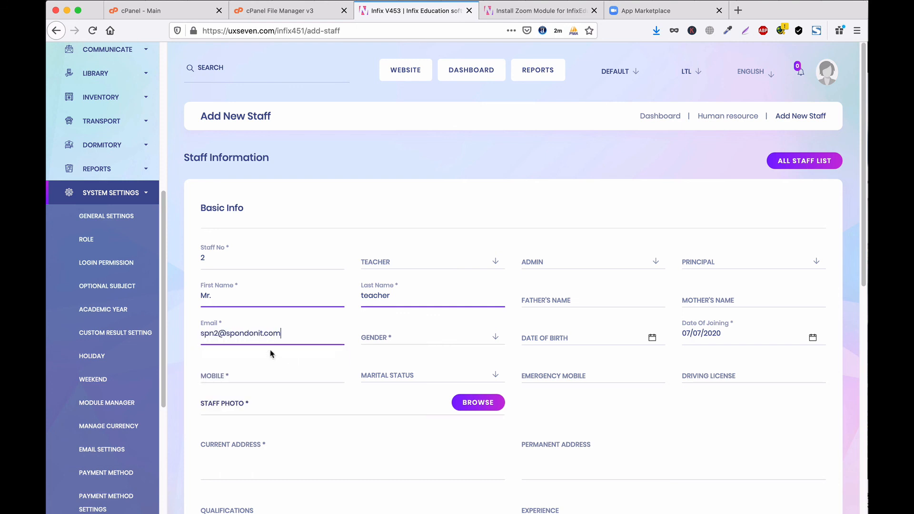
left_click(406, 338)
left_click(406, 381)
left_click(252, 375)
left_click(254, 378)
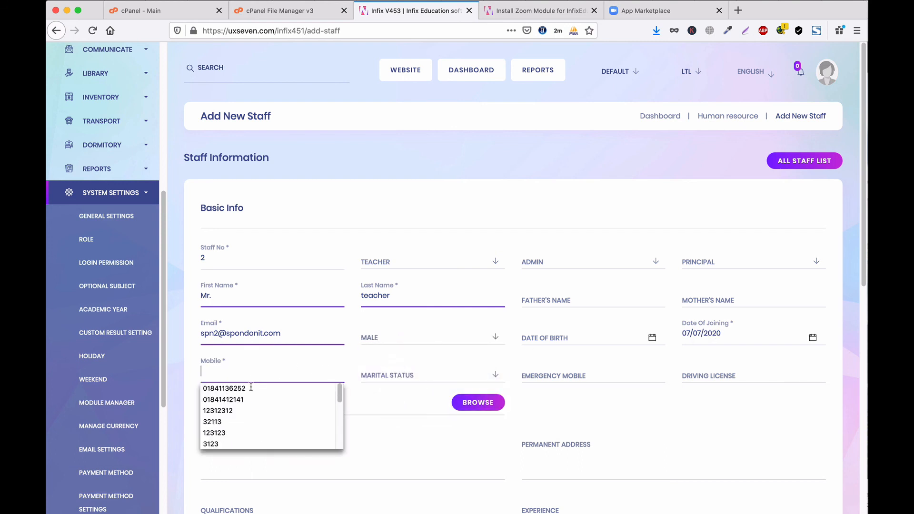
left_click(244, 401)
Upload 300p.png from the Desktop as the staff photo and accept the default crop
scroll(491, 392, "down", 1)
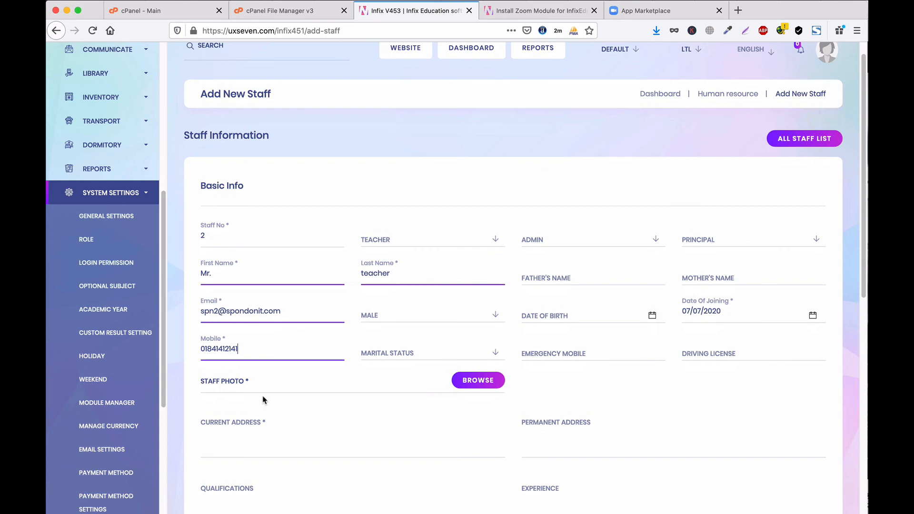
left_click(480, 381)
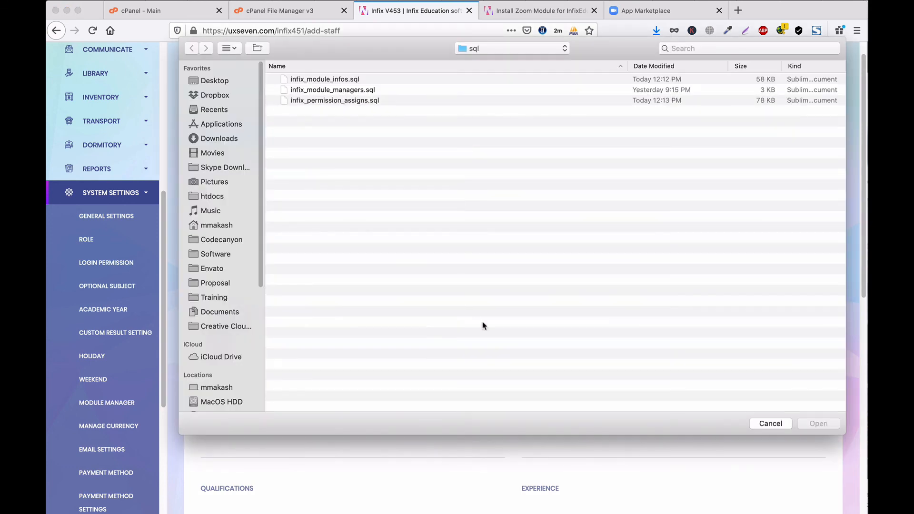
left_click(219, 82)
left_click(305, 133)
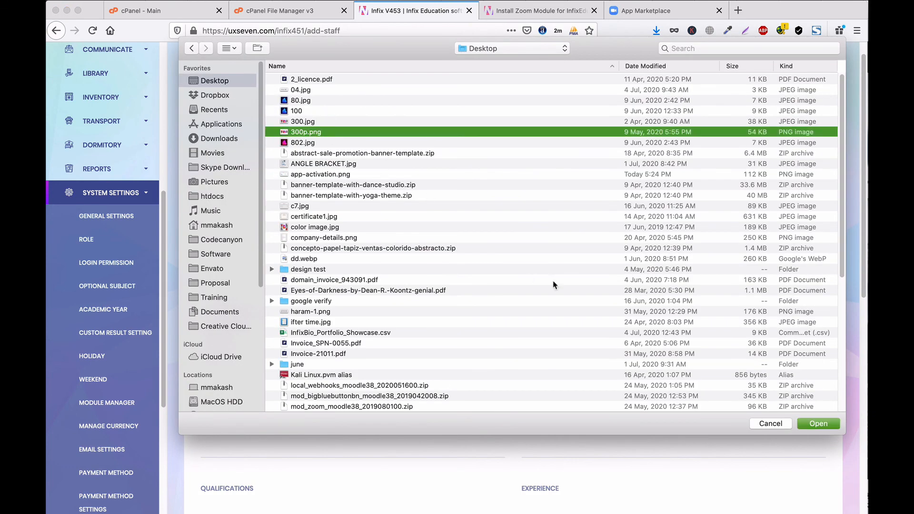
left_click(818, 424)
left_click(542, 427)
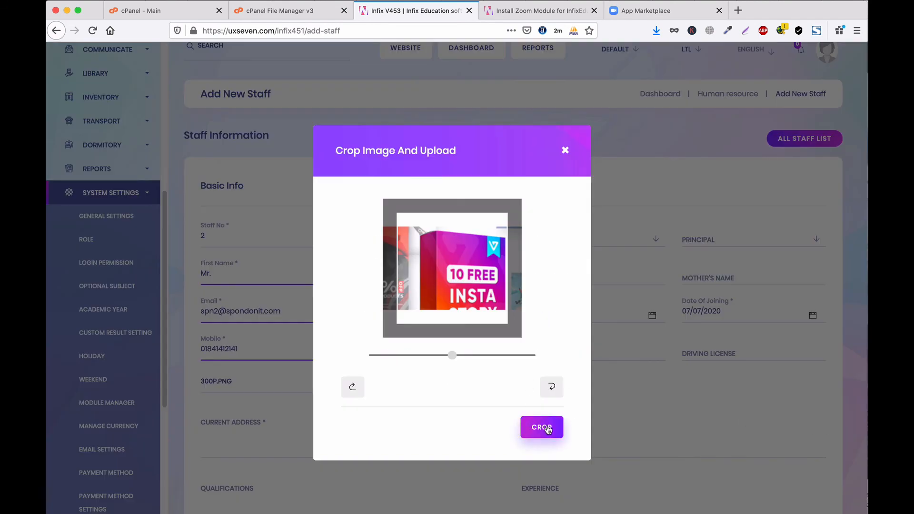
Enter "Address" as the current address and 10000 as the basic salary, and save the staff member
left_click(302, 443)
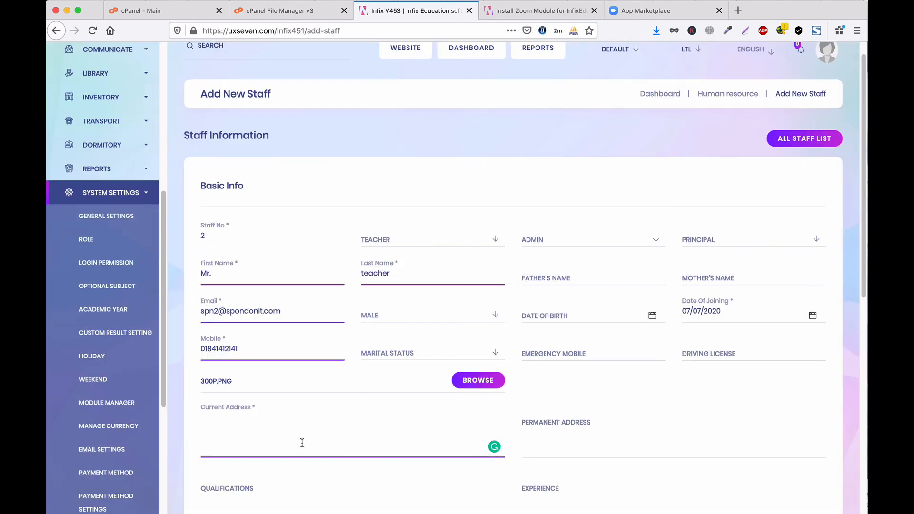
type("Address")
scroll(341, 434, "down", 3)
left_click(401, 481)
type("10000")
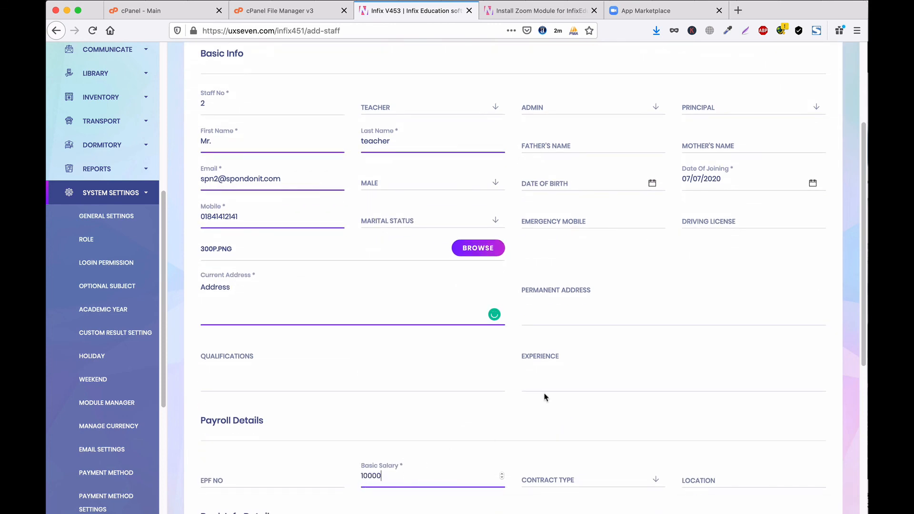
scroll(545, 398, "down", 8)
left_click(519, 477)
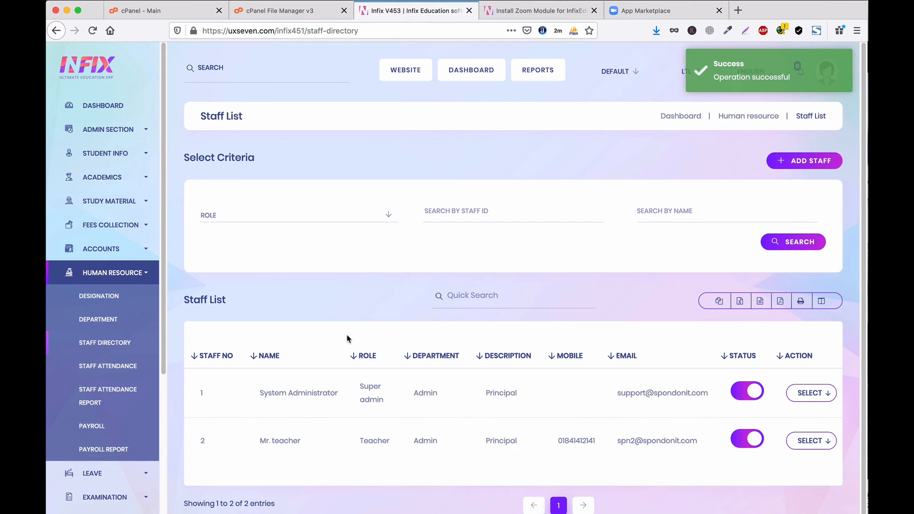
Open the Virtual Class page to add a new virtual class
left_click(103, 107)
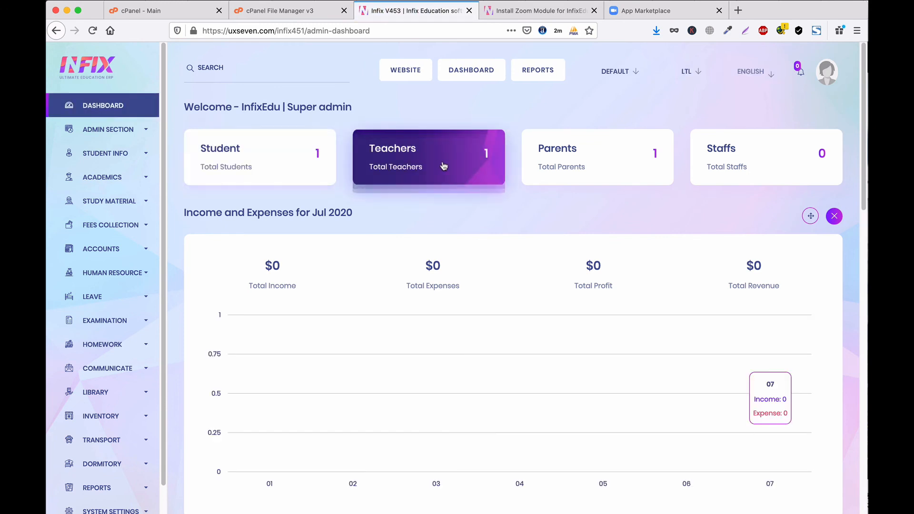
scroll(105, 267, "down", 3)
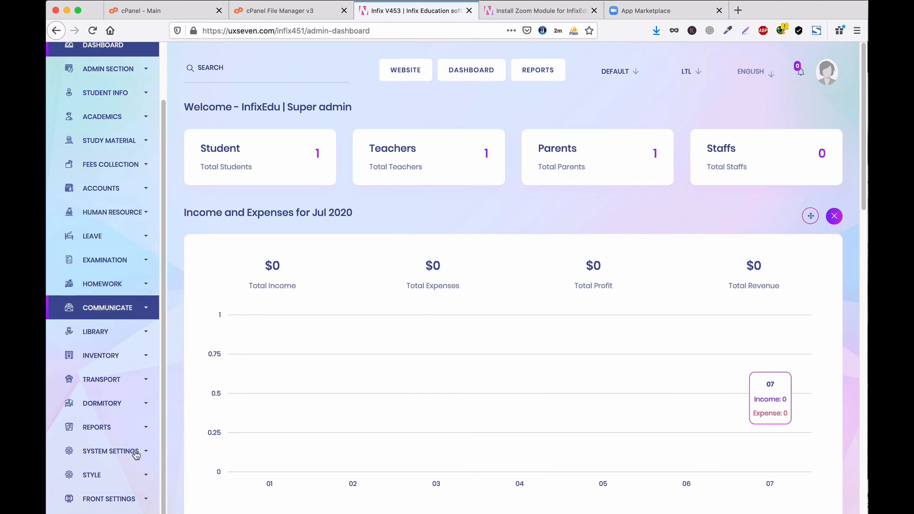
left_click(129, 513)
scroll(157, 451, "down", 5)
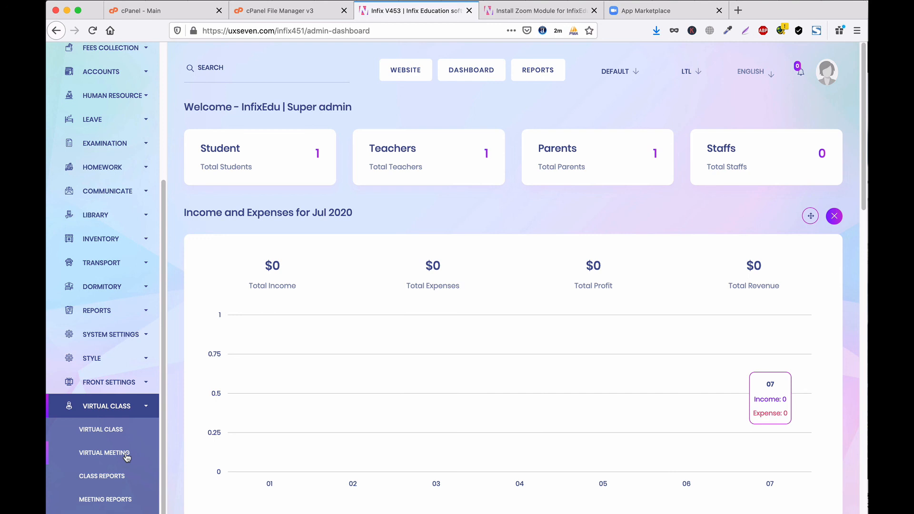
left_click(99, 432)
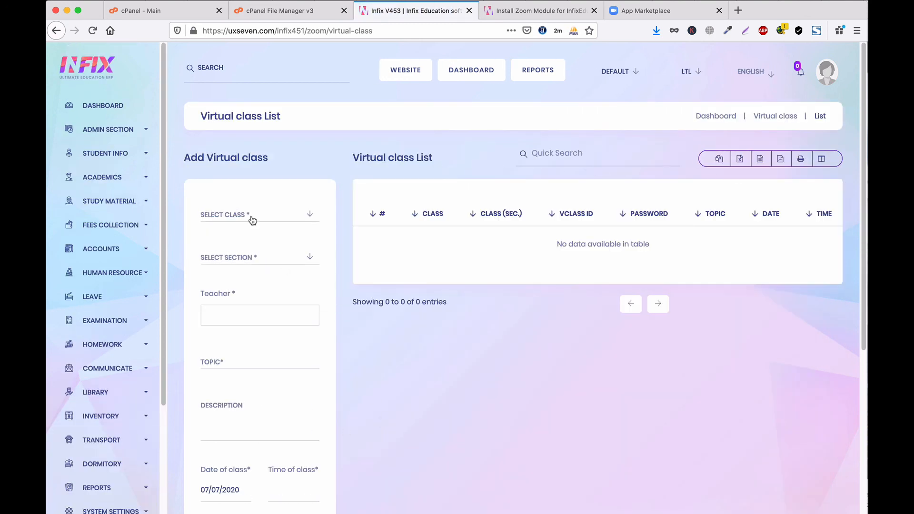
For the new virtual class, select class 1, section A and Mr. teacher as the teacher
left_click(253, 219)
left_click(239, 264)
left_click(256, 259)
left_click(247, 302)
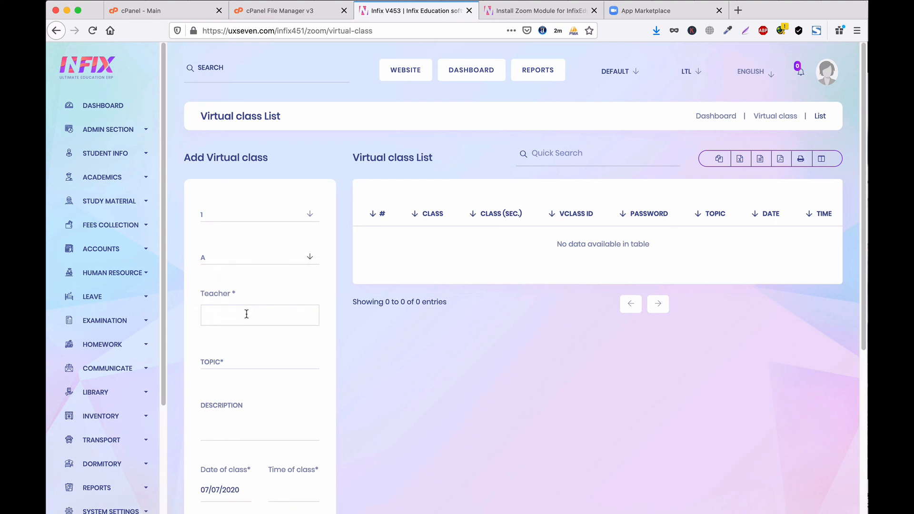
left_click(246, 314)
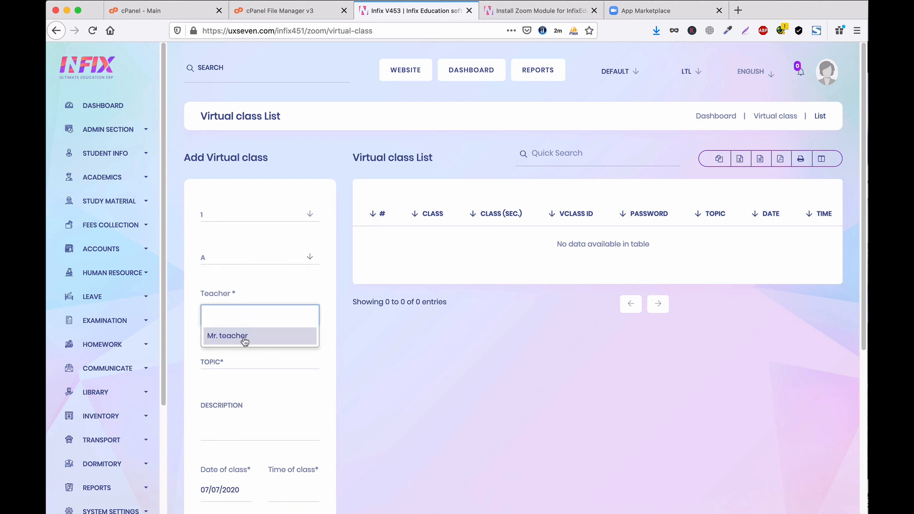
left_click(245, 337)
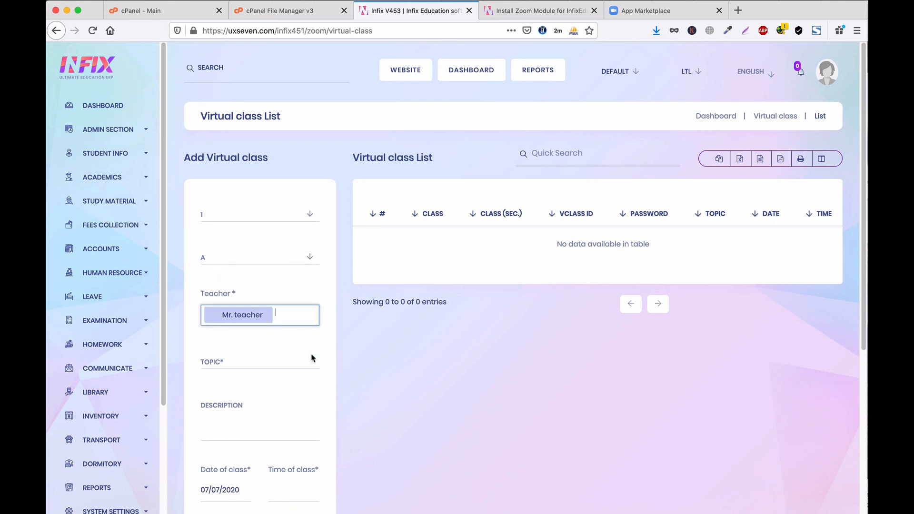
Enter "Test Class" as the virtual class topic, leaving the description empty
left_click(235, 362)
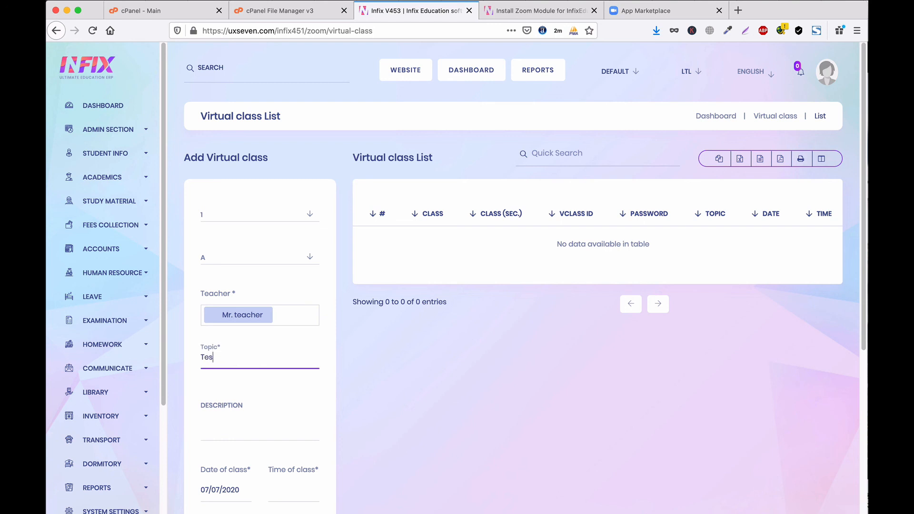
scroll(241, 367, "down", 3)
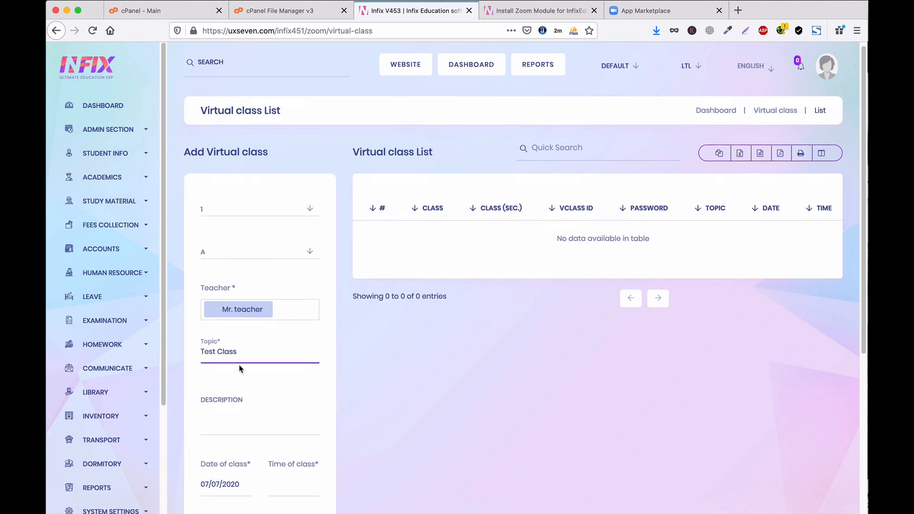
left_click(236, 333)
scroll(267, 341, "down", 2)
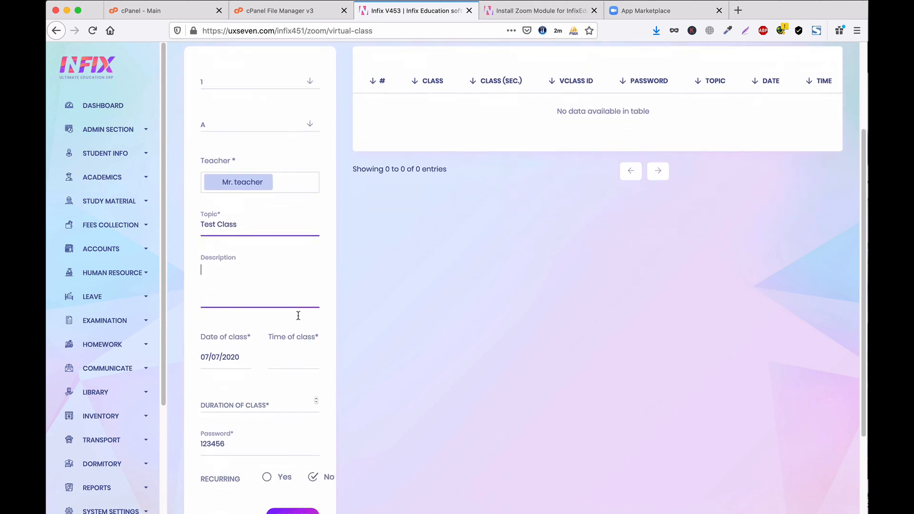
Set the time of class to 9:00 PM
left_click(304, 343)
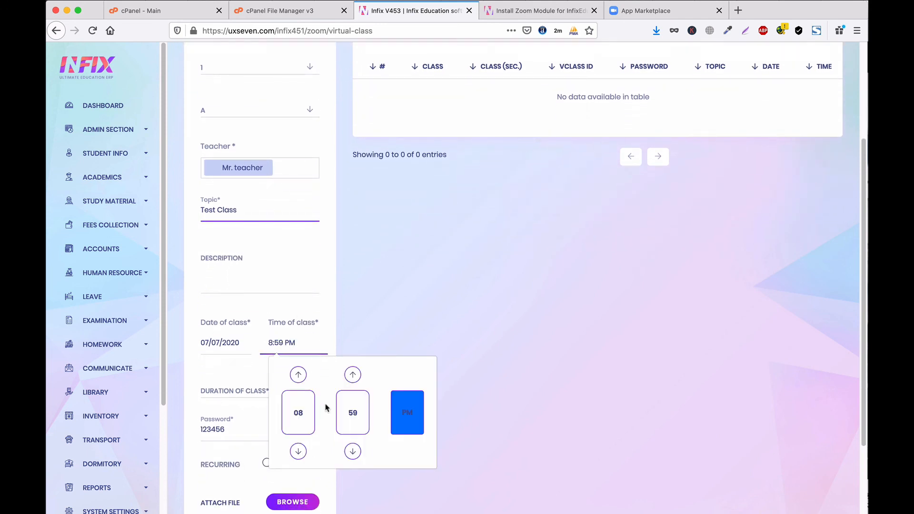
left_click(306, 410)
left_click(332, 436)
left_click(350, 413)
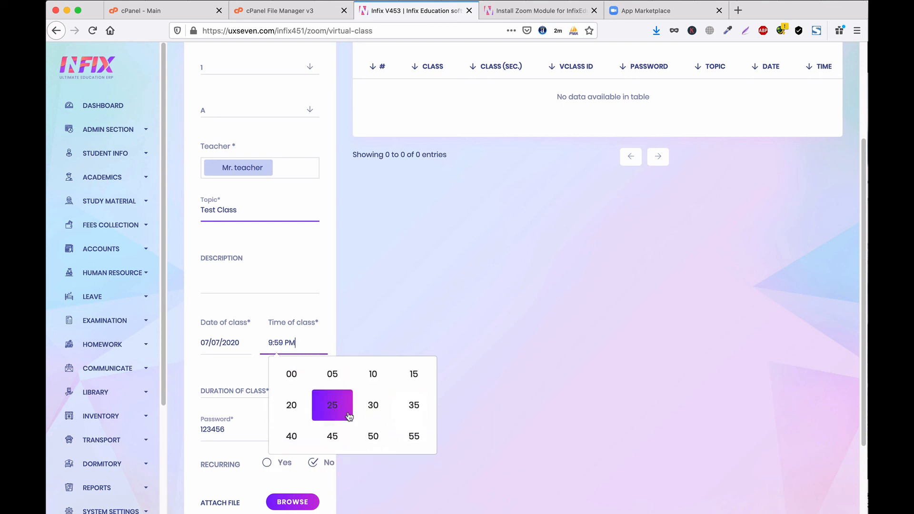
left_click(292, 376)
left_click(480, 414)
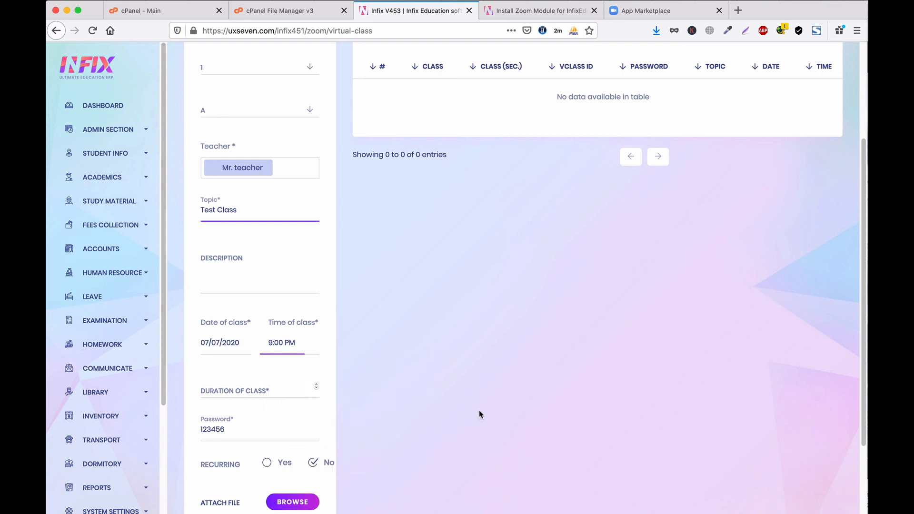
left_click(298, 341)
left_click(512, 341)
Set the date of class to 07/08/2020 and switch the time to 9:00 AM
left_click(216, 341)
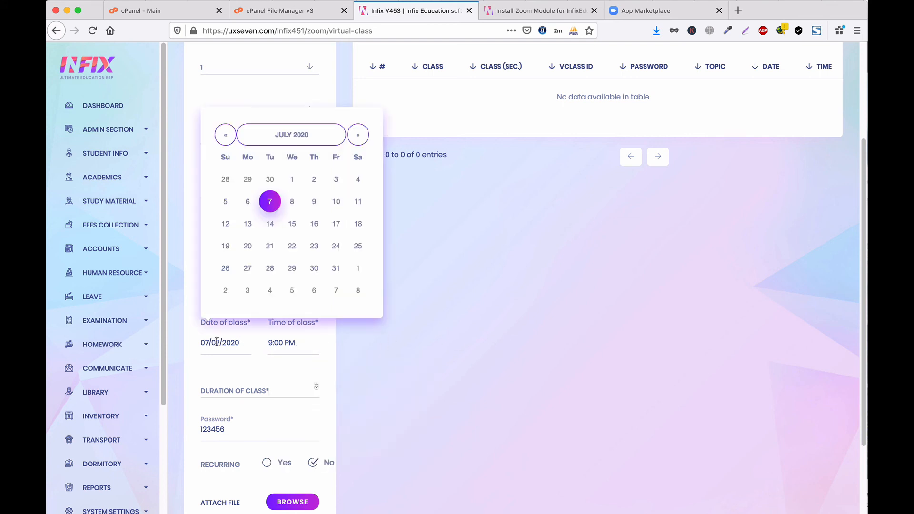
left_click(292, 201)
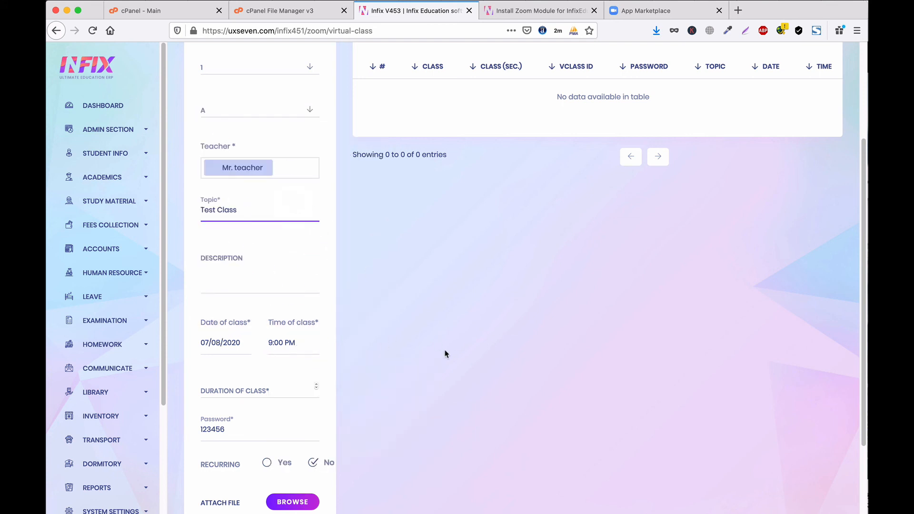
left_click(295, 341)
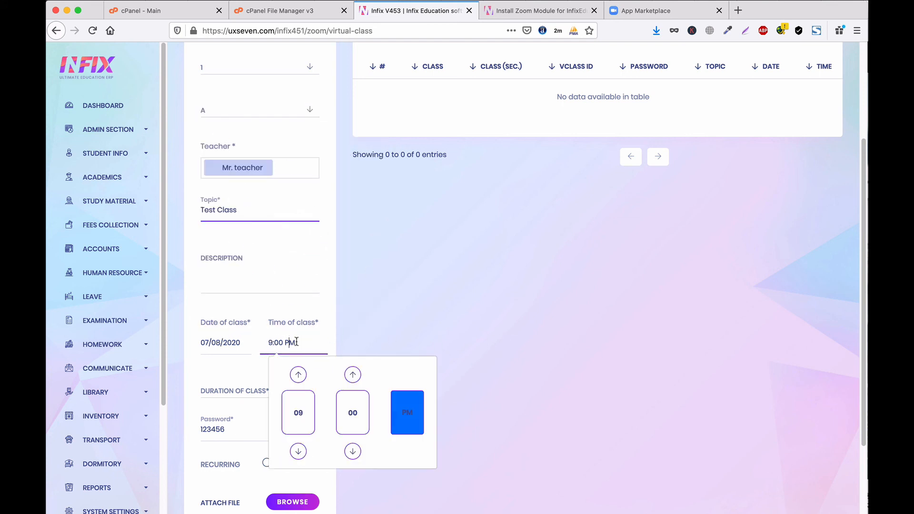
left_click(408, 415)
left_click(523, 402)
Set the duration of the class to 40 and keep the prefilled class password
left_click(266, 388)
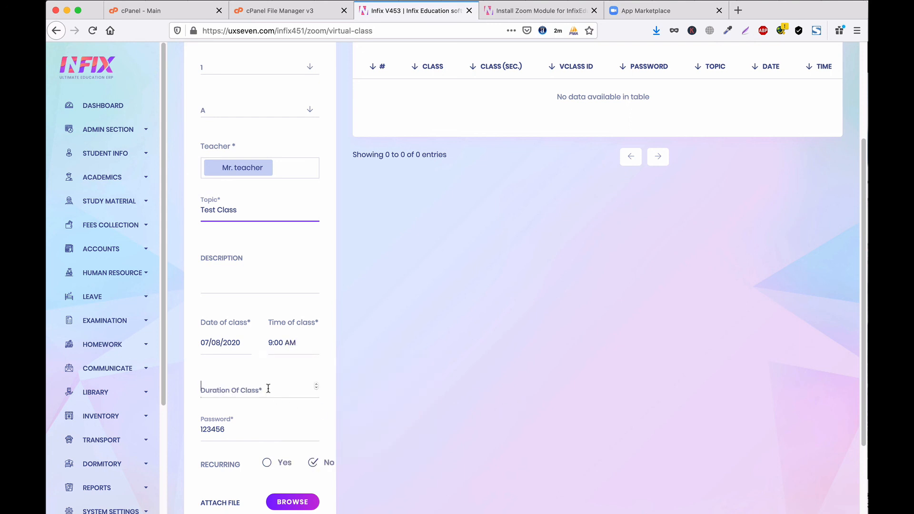
type("40")
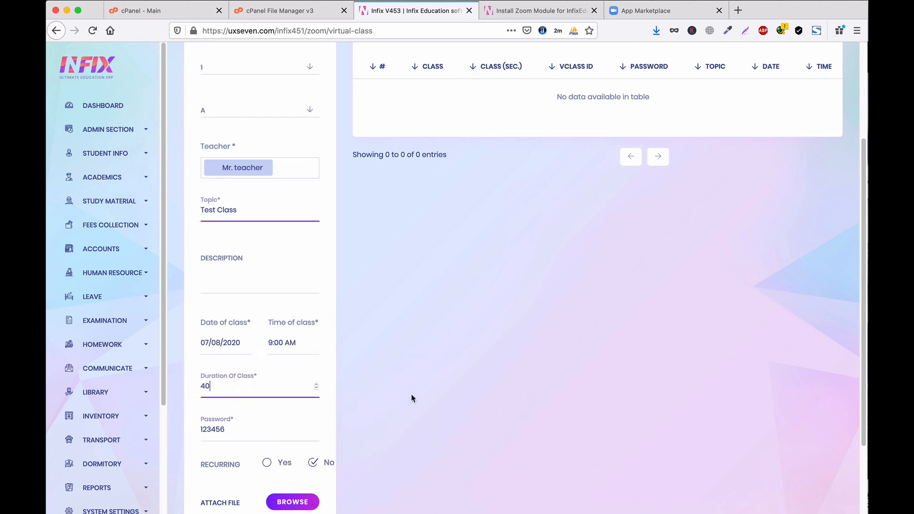
scroll(412, 398, "down", 2)
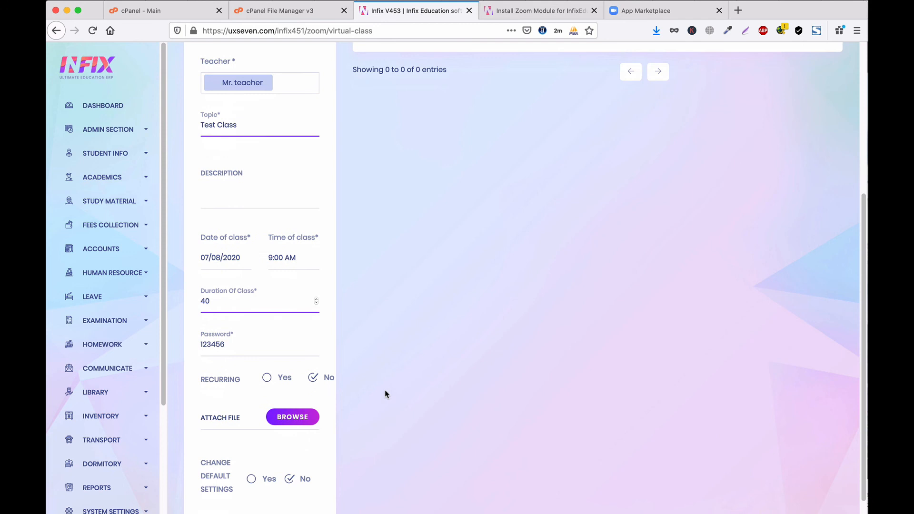
double_click(233, 348)
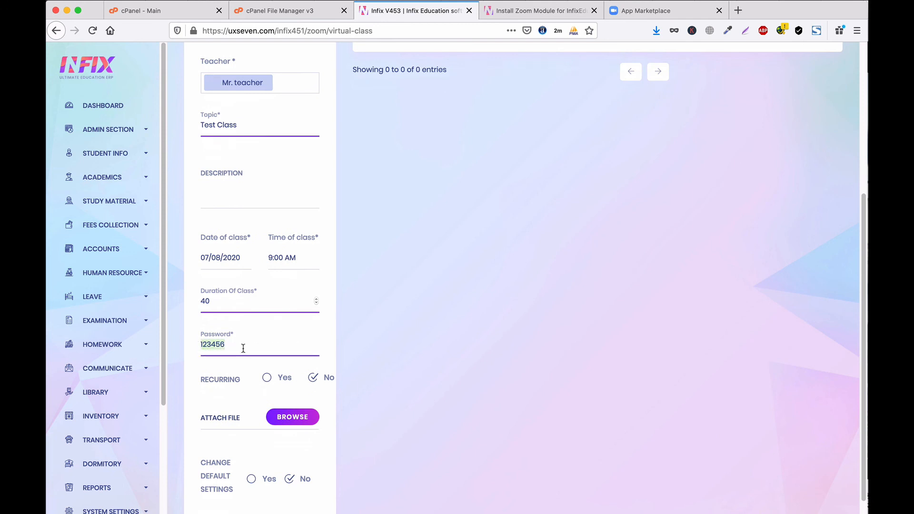
scroll(243, 349, "down", 1)
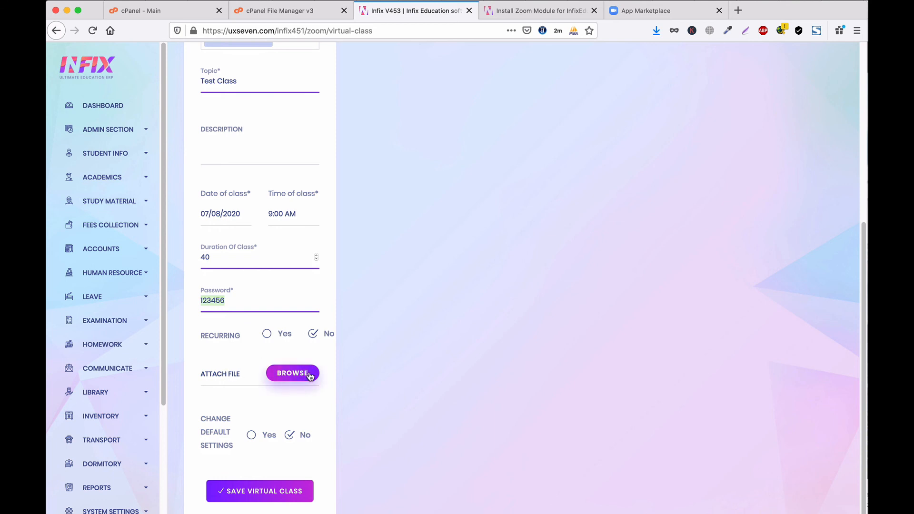
scroll(305, 381, "down", 1)
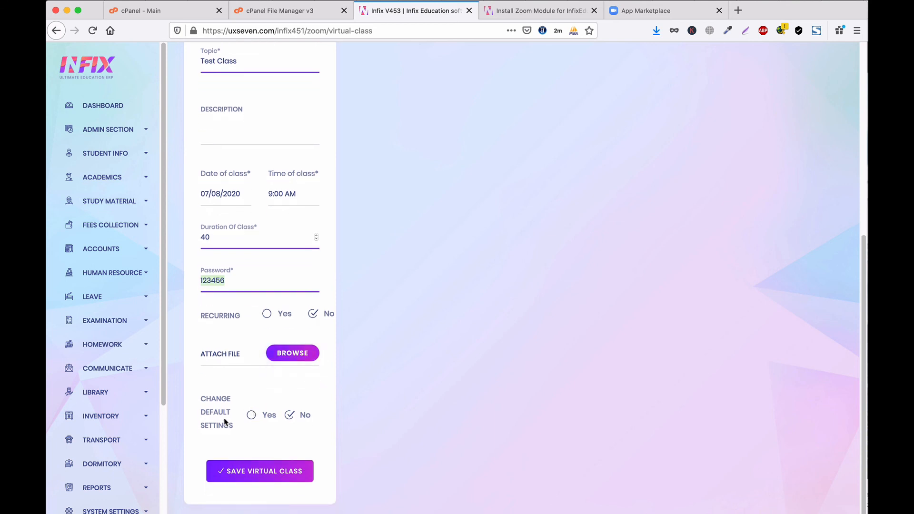
Switch Change Default Settings to Yes to examine the host, participant and waiting room options, and set it back to No
left_click(253, 416)
scroll(310, 418, "down", 6)
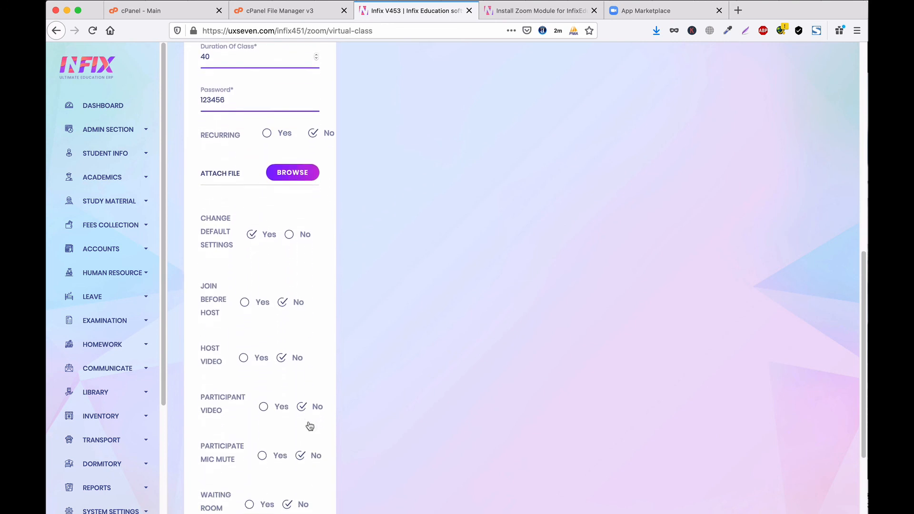
scroll(310, 425, "down", 1)
scroll(310, 424, "up", 5)
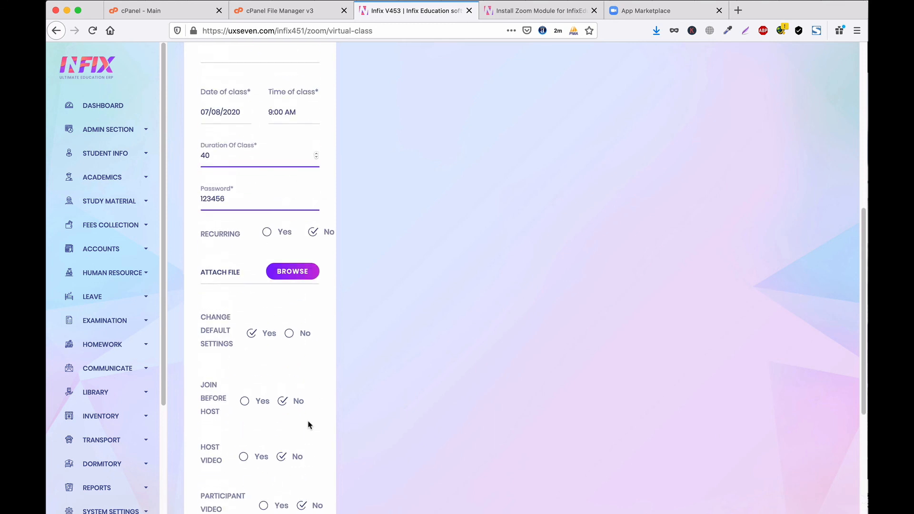
left_click(289, 334)
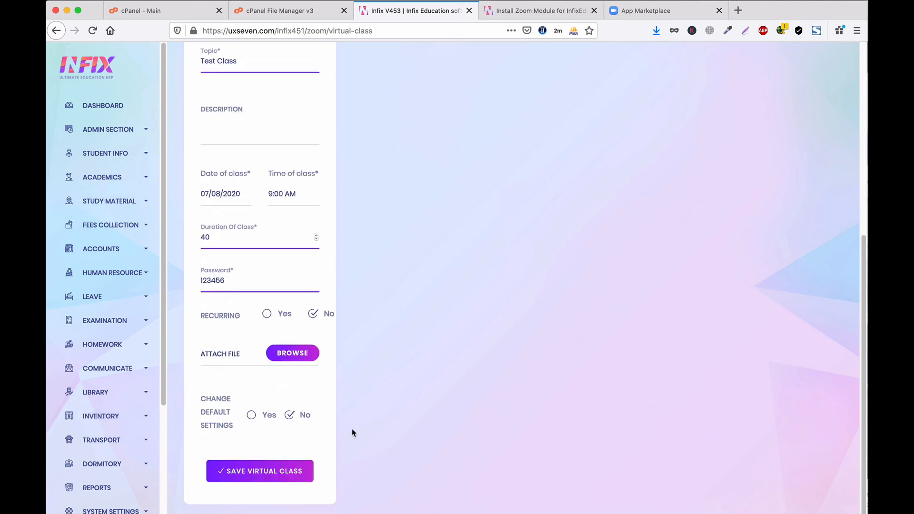
Save the virtual class
left_click(259, 474)
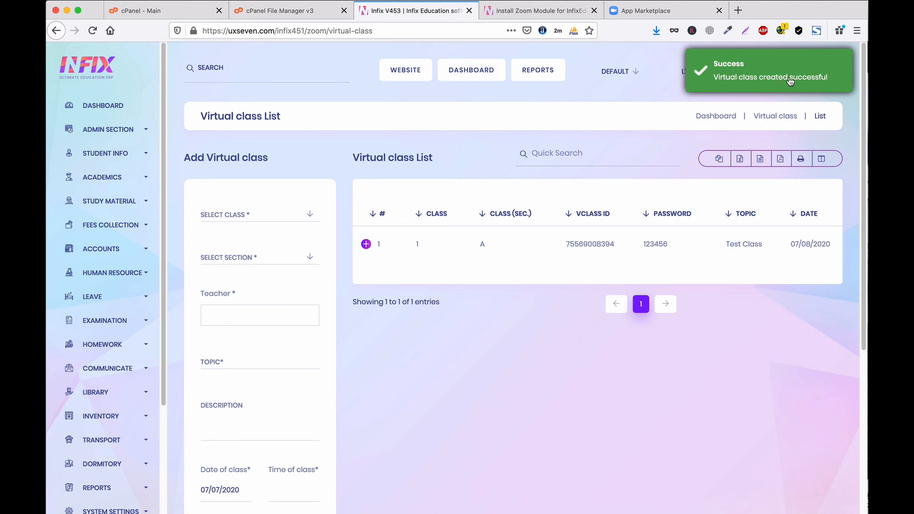
scroll(138, 306, "down", 5)
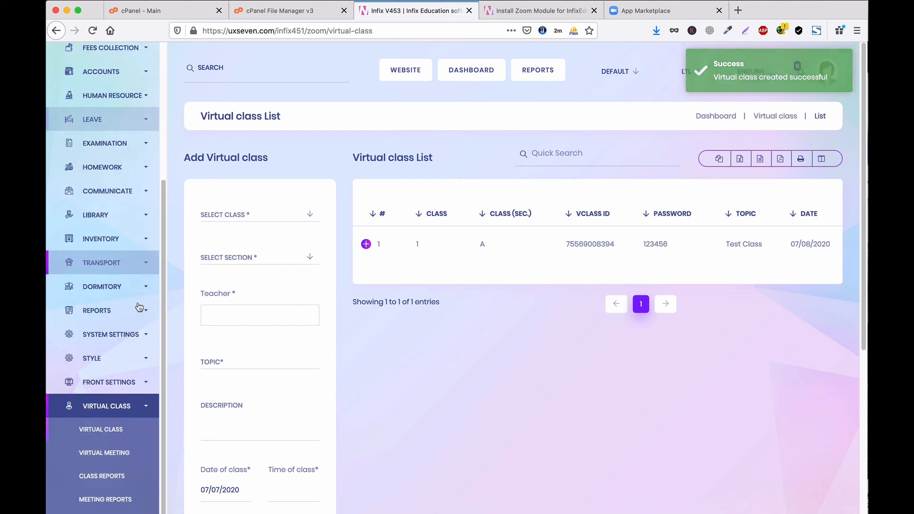